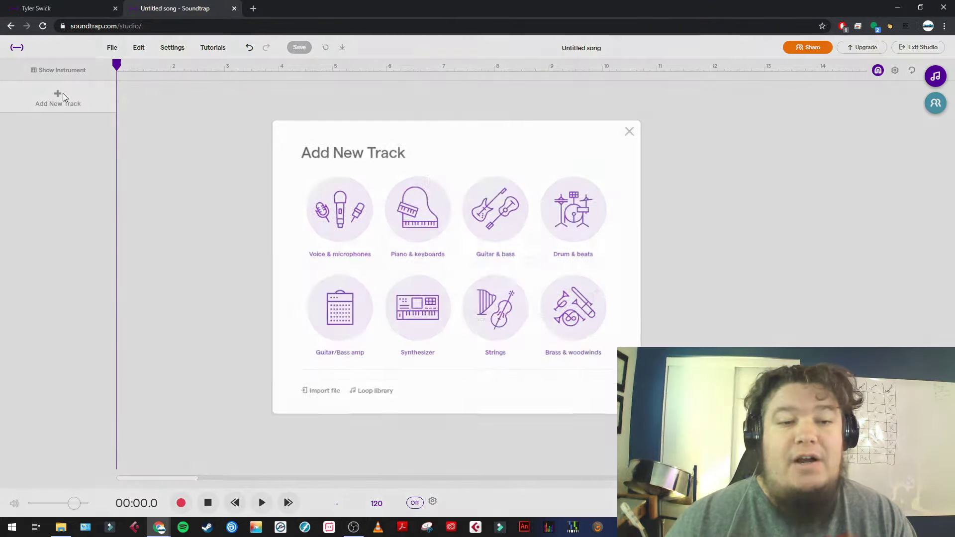
- Add a drum track and program kicks on steps 1, 5 and 9 and snares on steps 3, 7 and 11
{"action": "left_click", "coordinate": [601, 218]}
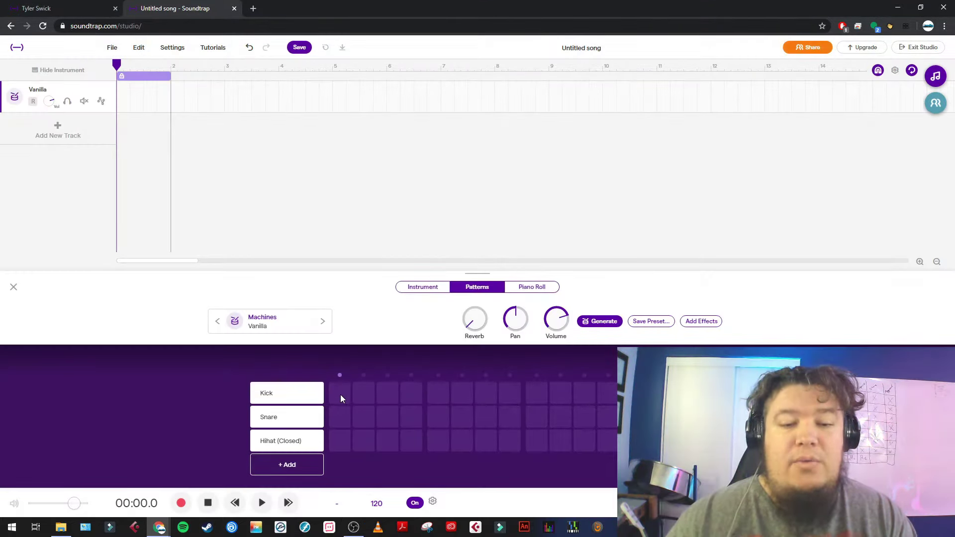
{"action": "left_click", "coordinate": [341, 393]}
{"action": "left_click", "coordinate": [387, 417]}
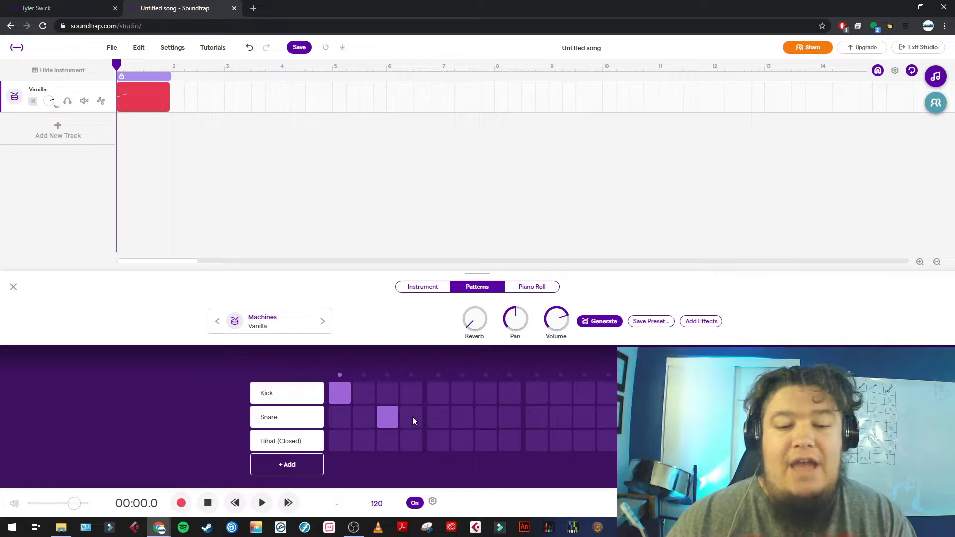
{"action": "left_click", "coordinate": [438, 393]}
{"action": "left_click", "coordinate": [482, 417]}
{"action": "left_click", "coordinate": [542, 395]}
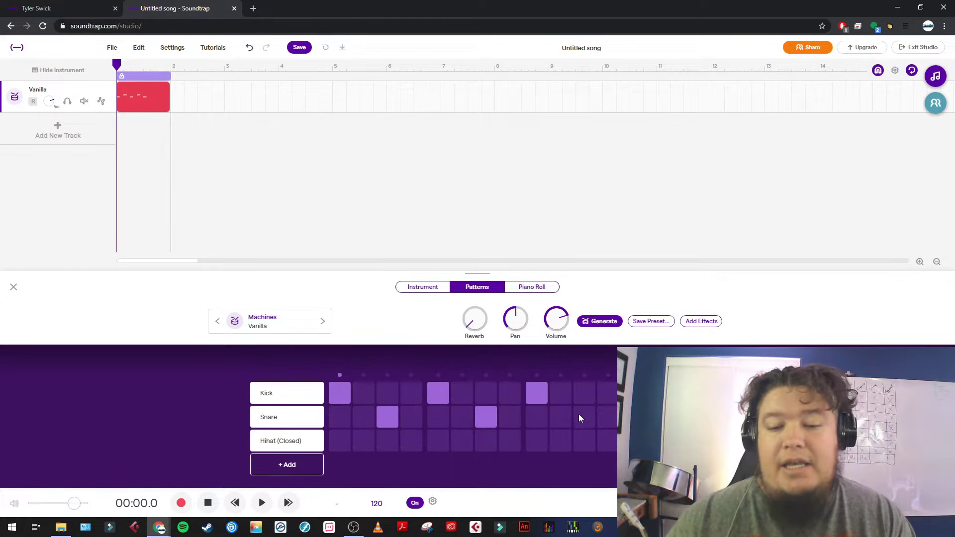
{"action": "left_click", "coordinate": [582, 417]}
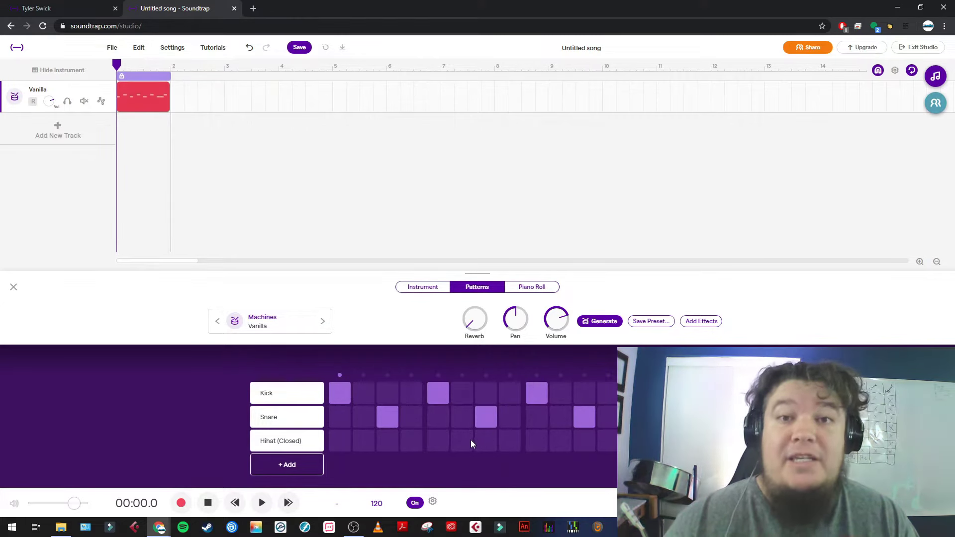
- Set the song tempo to 85 BPM
{"action": "left_click", "coordinate": [378, 505]}
{"action": "double_click", "coordinate": [381, 441]}
{"action": "type", "text": "85"}
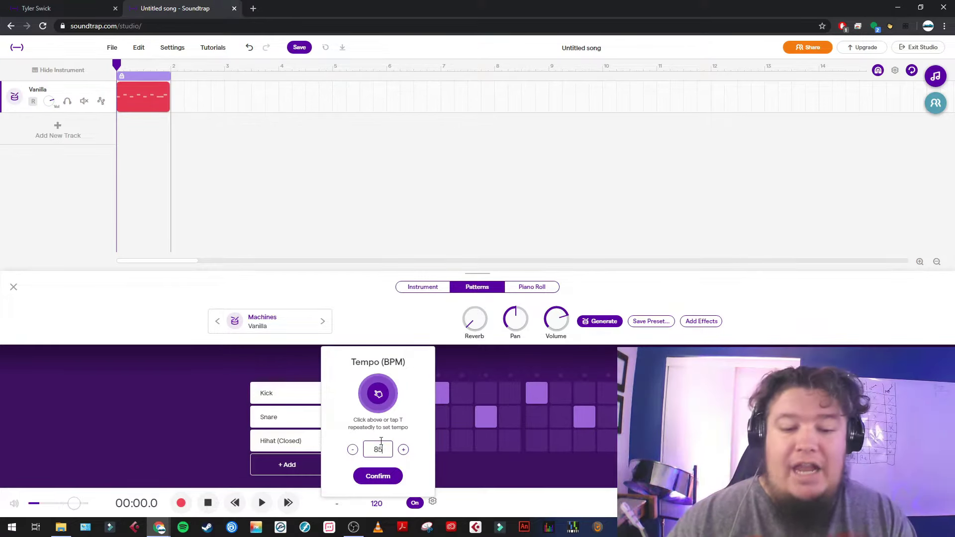
{"action": "key", "text": "Return"}
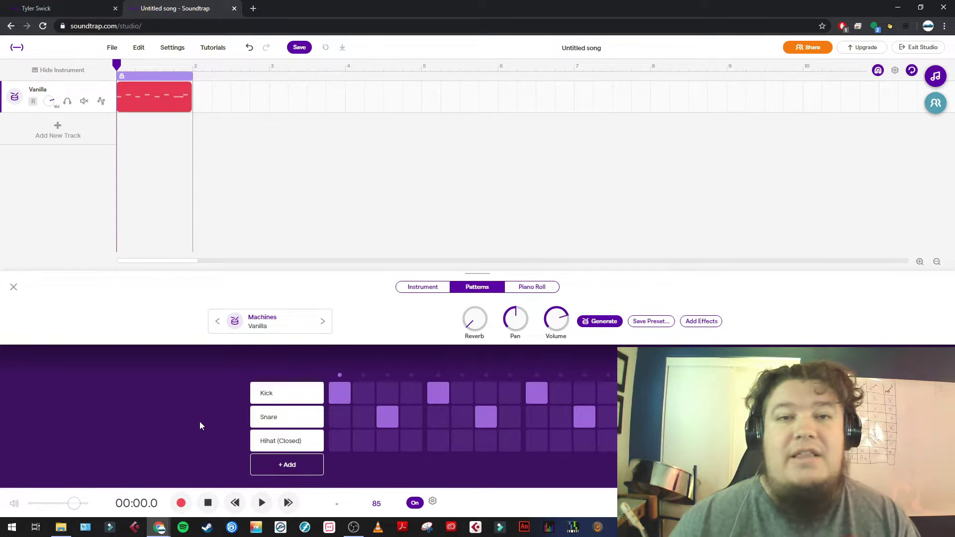
- Play the beat with the metronome turned off and switch the drum machine kit from Vanilla to Gorilla
{"action": "left_click", "coordinate": [261, 503]}
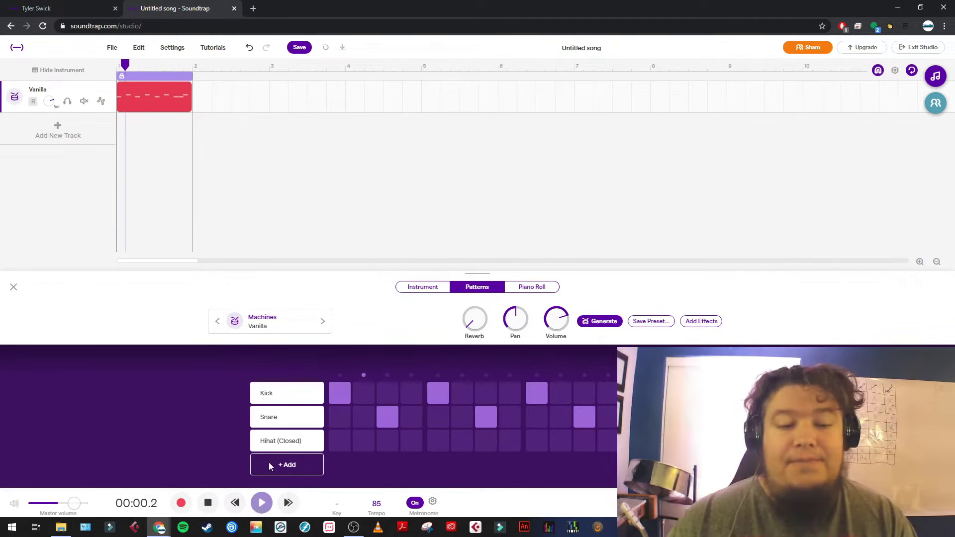
{"action": "left_click", "coordinate": [415, 503]}
{"action": "left_click", "coordinate": [218, 321]}
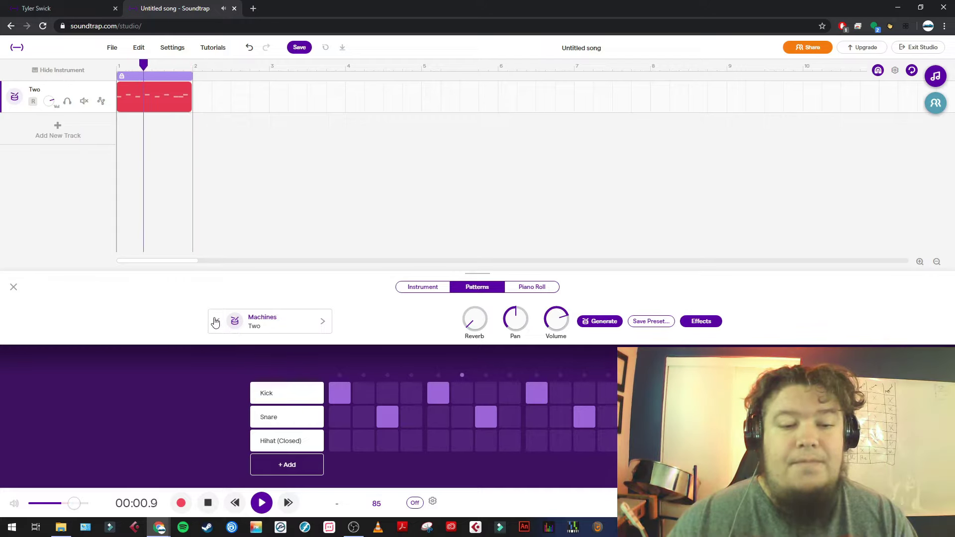
{"action": "left_click", "coordinate": [216, 321]}
{"action": "left_click", "coordinate": [215, 322]}
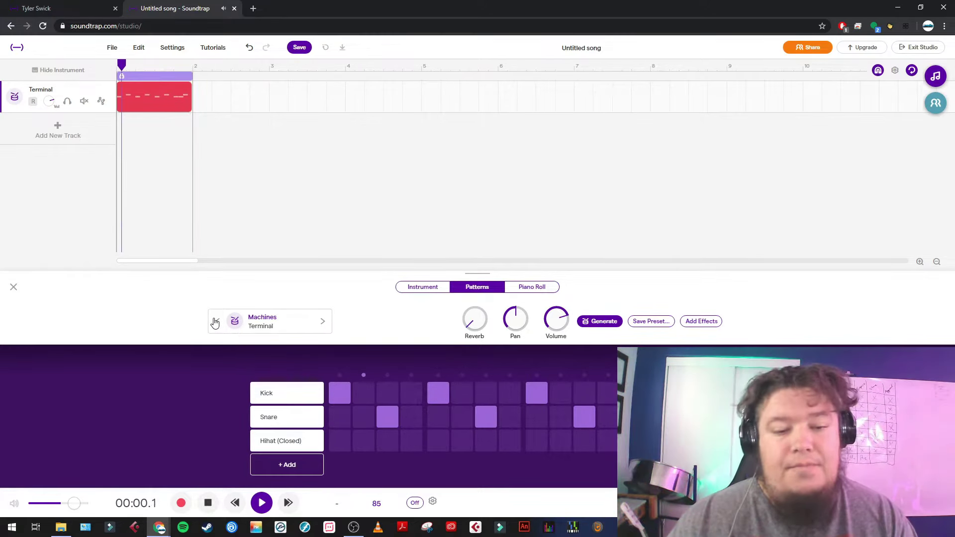
{"action": "left_click", "coordinate": [215, 323]}
{"action": "left_click", "coordinate": [215, 322]}
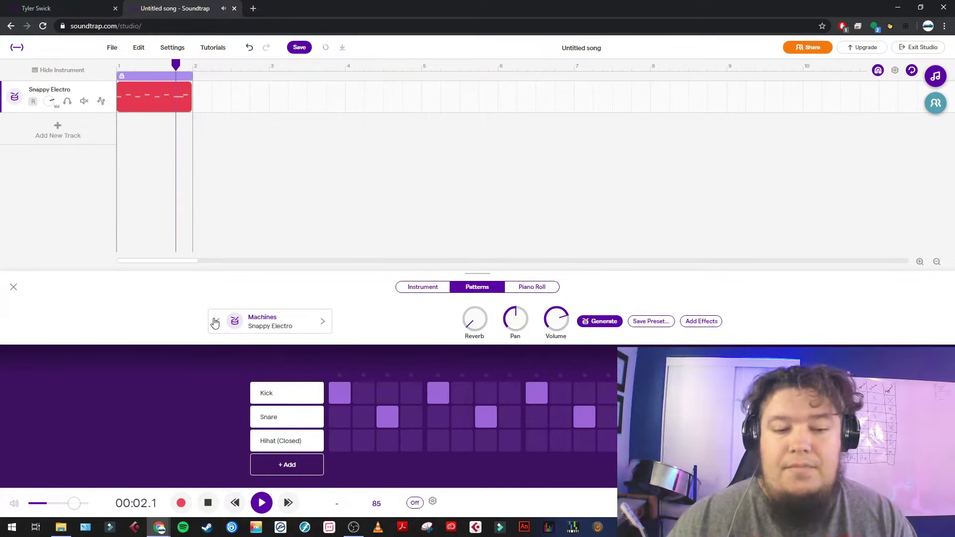
{"action": "left_click", "coordinate": [215, 321]}
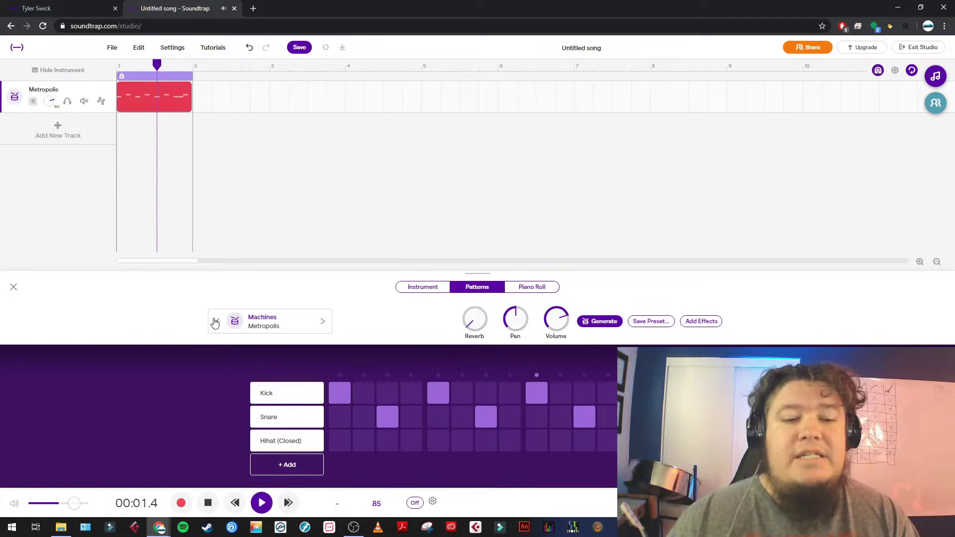
{"action": "left_click", "coordinate": [215, 322]}
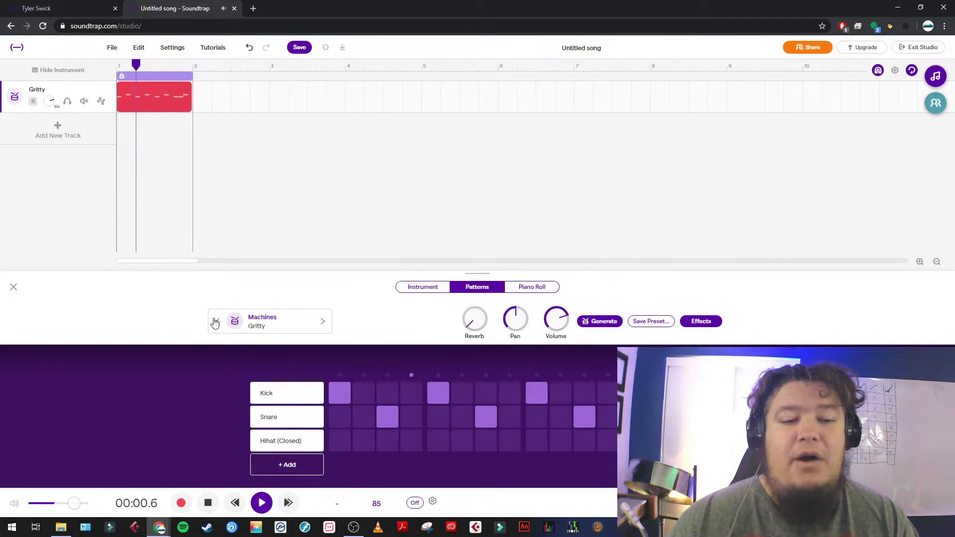
{"action": "left_click", "coordinate": [215, 322]}
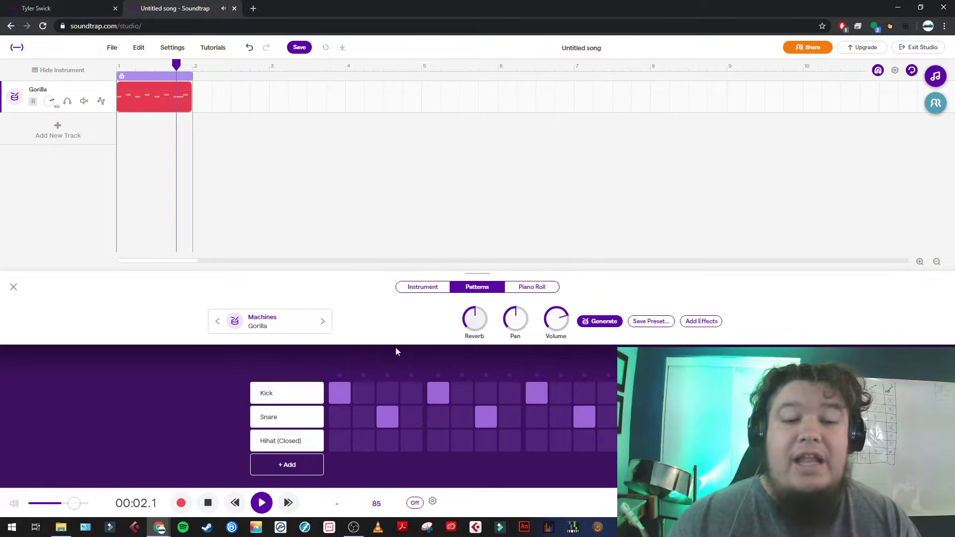
- Raise the Gorilla track's reverb slightly past halfway and play the beat to hear it
{"action": "key", "text": "space"}
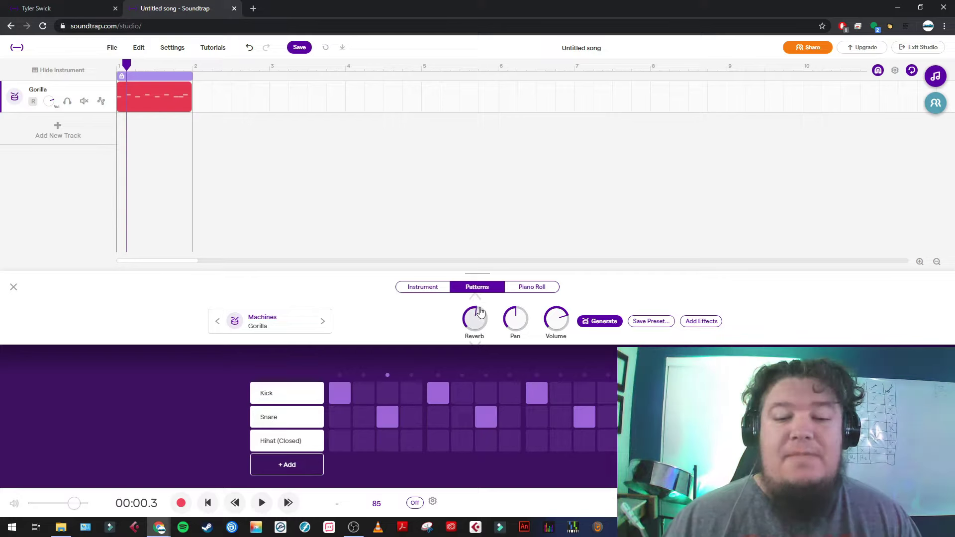
{"action": "left_click", "coordinate": [262, 504]}
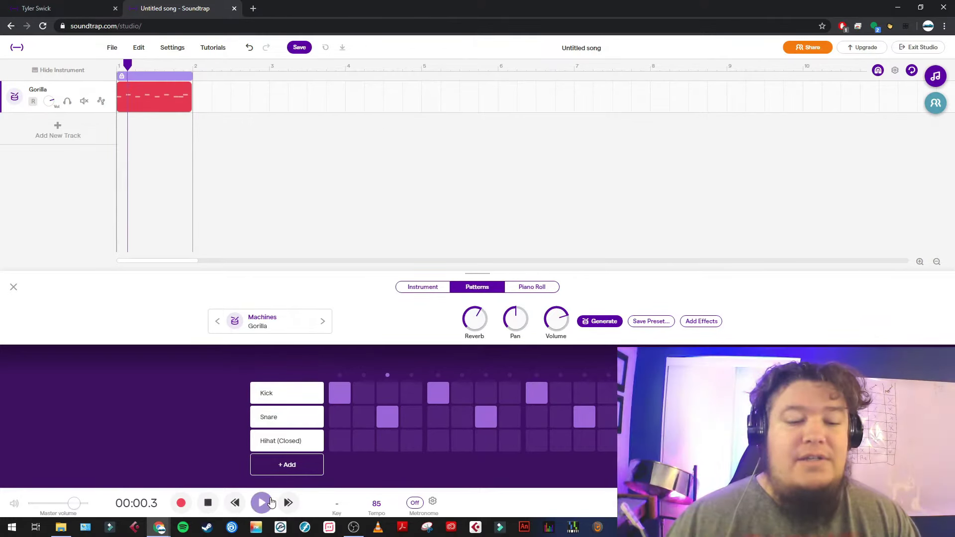
{"action": "left_click", "coordinate": [262, 503]}
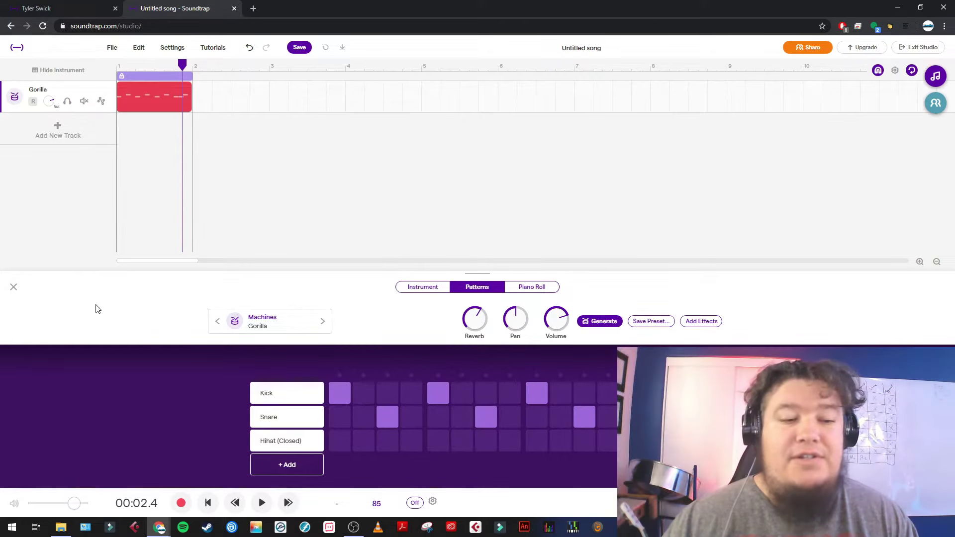
- Loop the Gorilla drum clip out to bar 5 and enable a playback cycle covering bars 1 to 5
{"action": "left_click", "coordinate": [14, 289]}
{"action": "left_click_drag", "start_coordinate": [187, 84], "coordinate": [421, 83]}
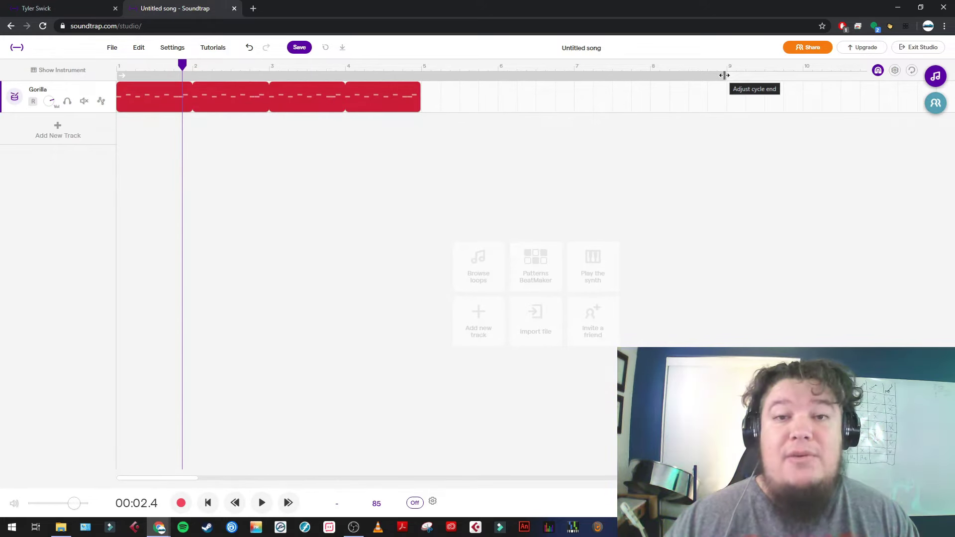
{"action": "left_click_drag", "start_coordinate": [724, 76], "coordinate": [424, 88]}
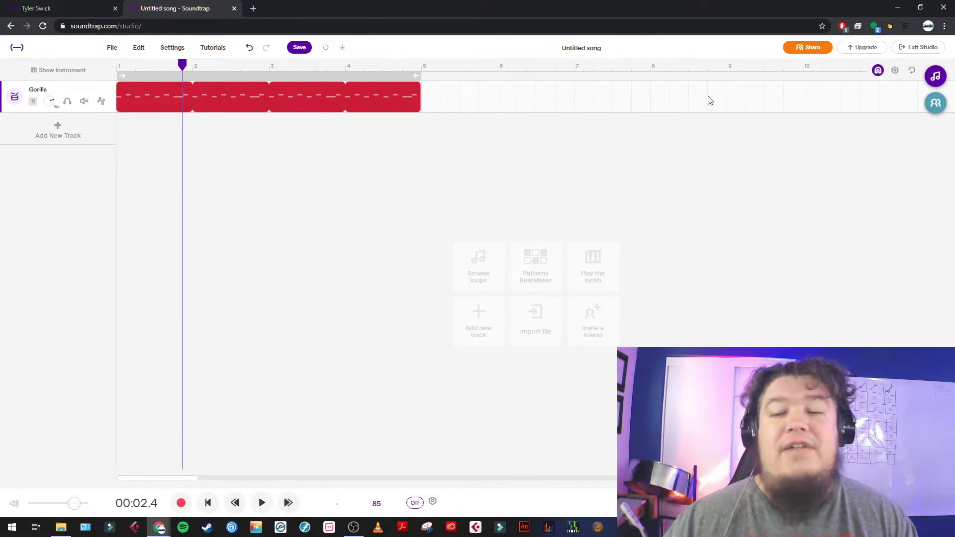
{"action": "left_click", "coordinate": [914, 72]}
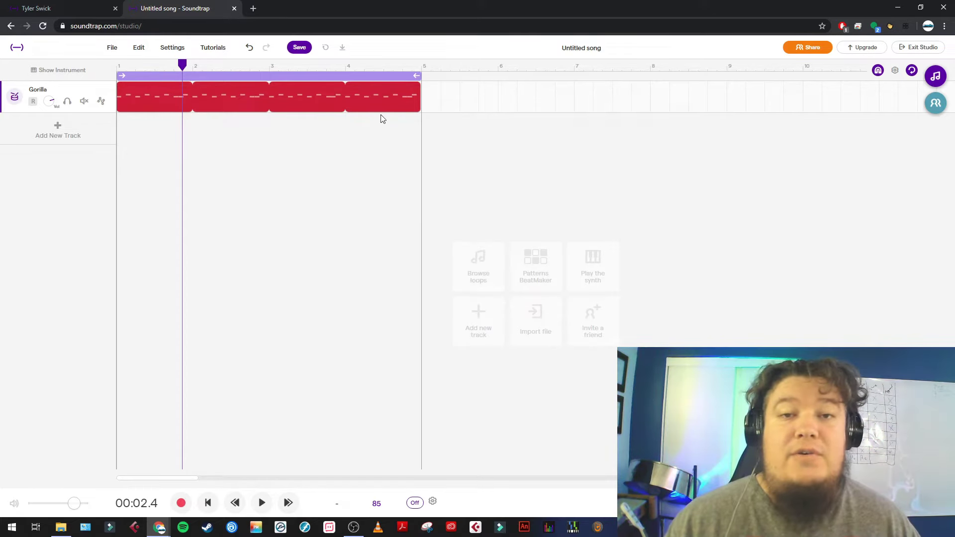
- Add a second drum track and program a closed hi-hat on every even-numbered step
{"action": "left_click", "coordinate": [65, 135]}
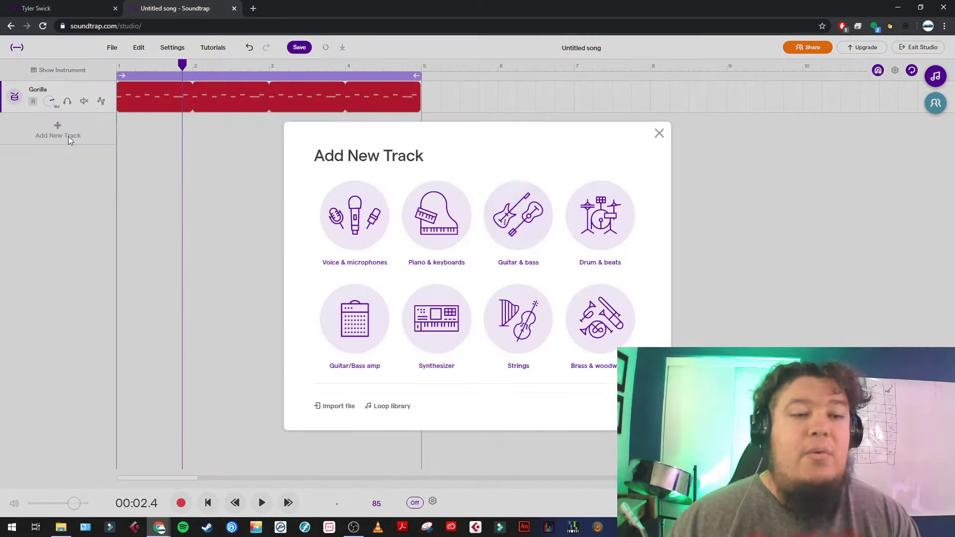
{"action": "left_click", "coordinate": [572, 230]}
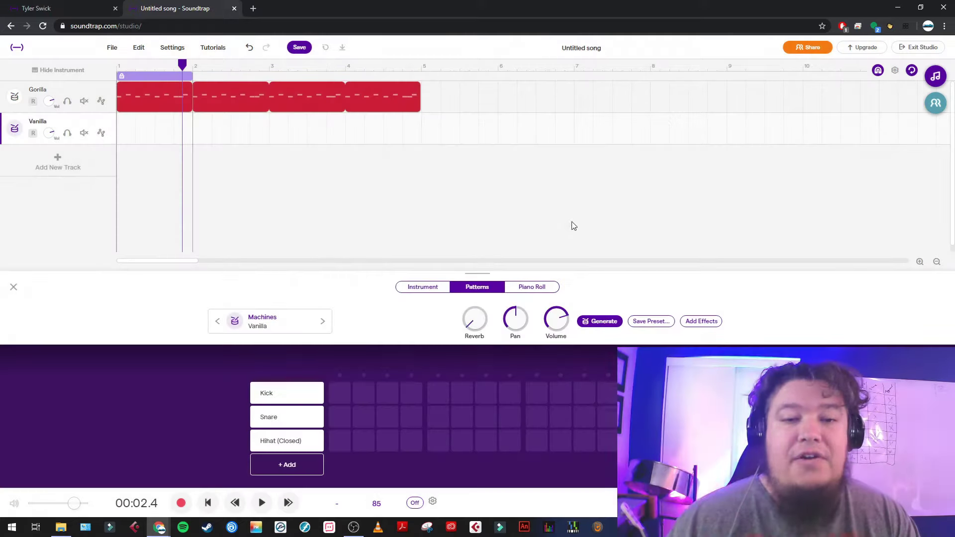
{"action": "left_click", "coordinate": [363, 441]}
{"action": "left_click", "coordinate": [412, 441]}
{"action": "left_click", "coordinate": [462, 440]}
{"action": "left_click", "coordinate": [510, 440]}
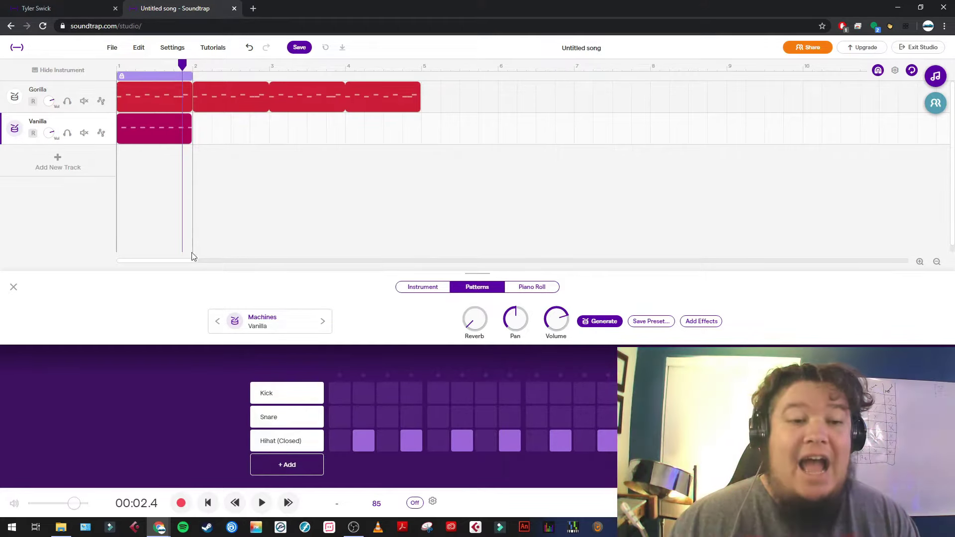
- Play both drum tracks together from the start of the song
{"action": "mouse_move", "coordinate": [162, 83]}
{"action": "left_click_drag", "start_coordinate": [182, 66], "coordinate": [118, 65]}
{"action": "key", "text": "space"}
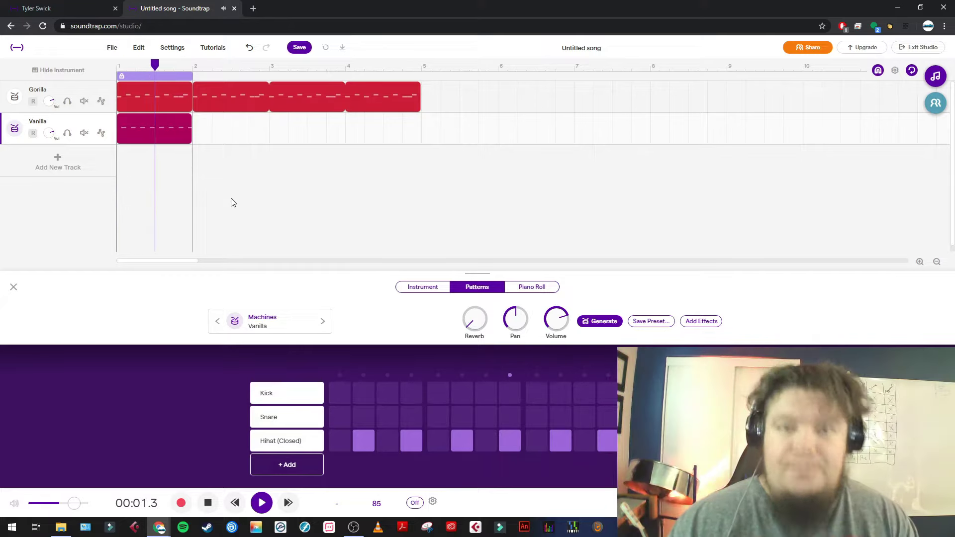
{"action": "key", "text": "space"}
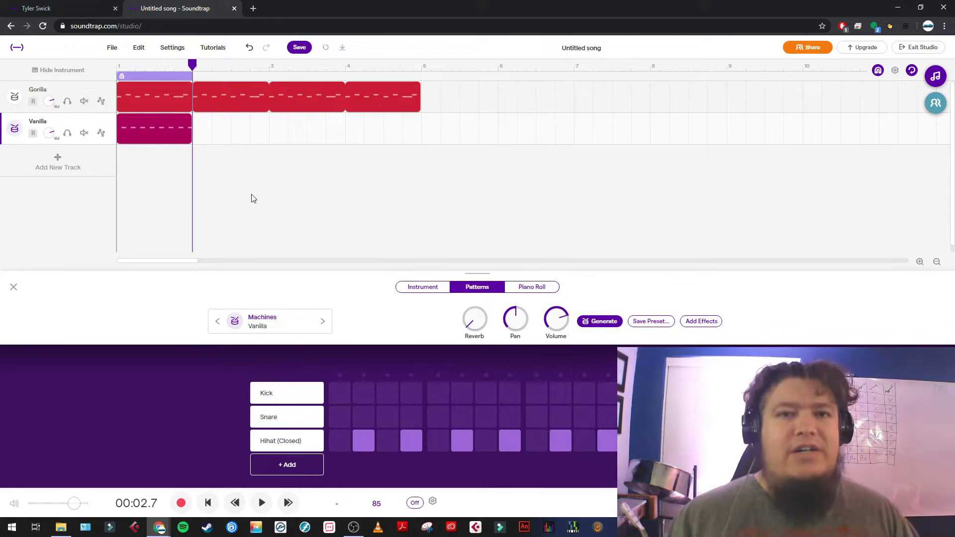
- Change the closed hi-hat row to Hihat (Open) and play the pattern
{"action": "left_click", "coordinate": [295, 463]}
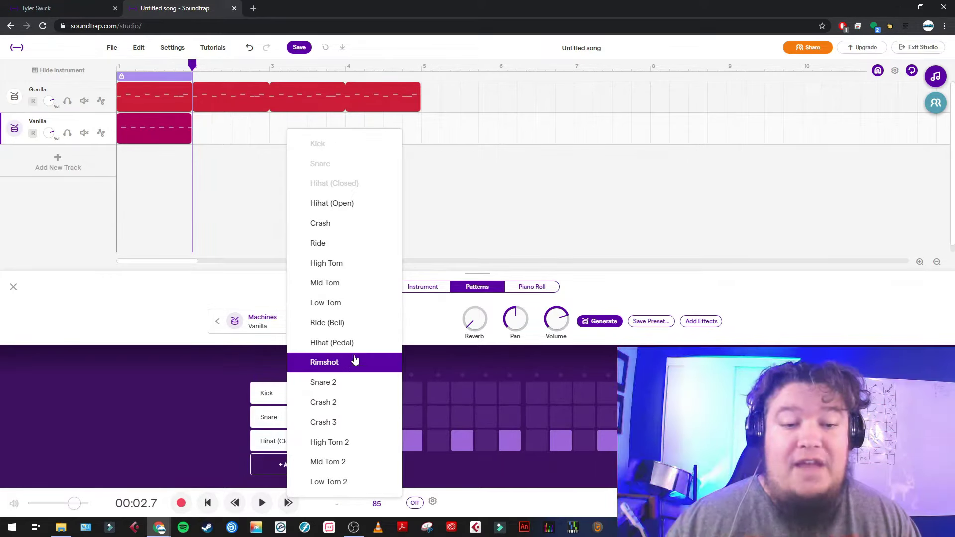
{"action": "left_click", "coordinate": [354, 203]}
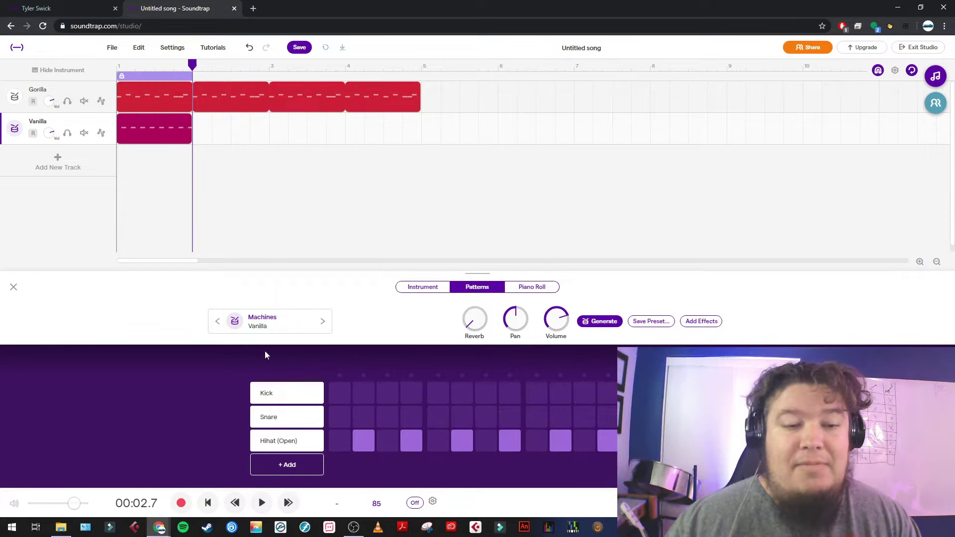
{"action": "key", "text": "space"}
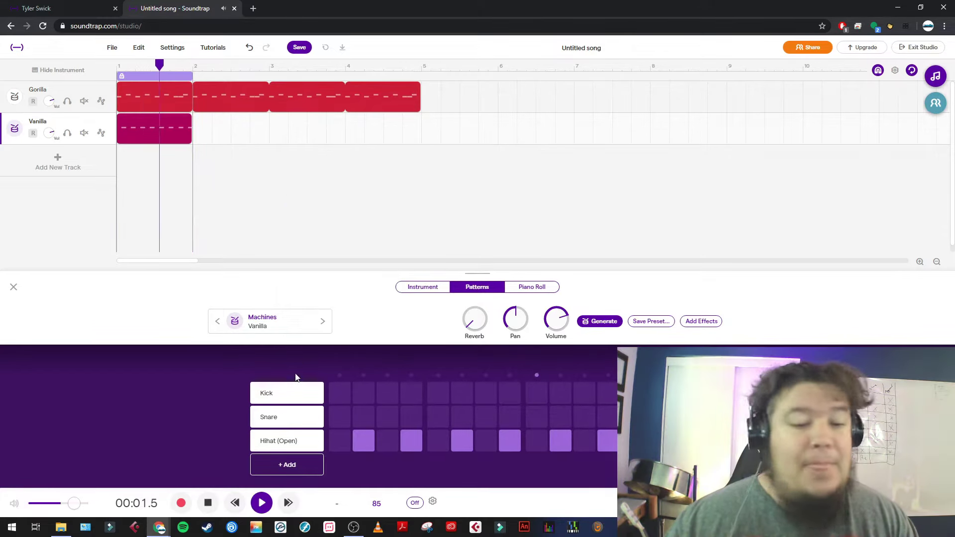
{"action": "key", "text": "space"}
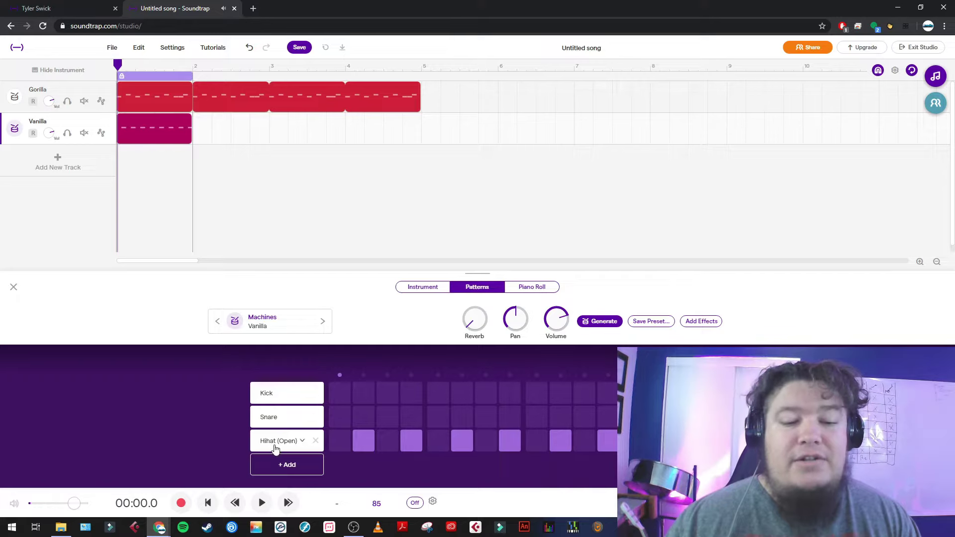
- Change the Hihat (Open) row to Crash 2 and play the pattern
{"action": "left_click", "coordinate": [276, 448]}
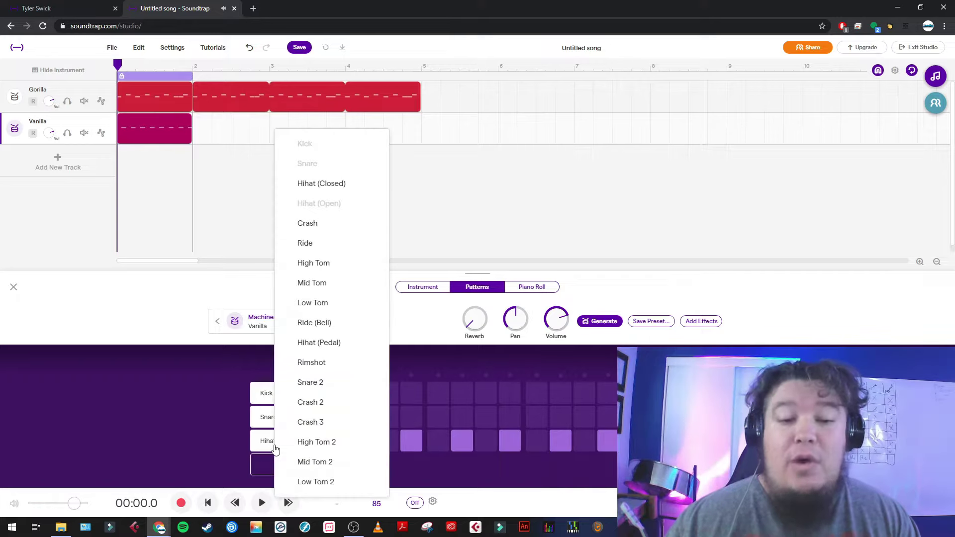
{"action": "left_click", "coordinate": [331, 400]}
{"action": "key", "text": "space"}
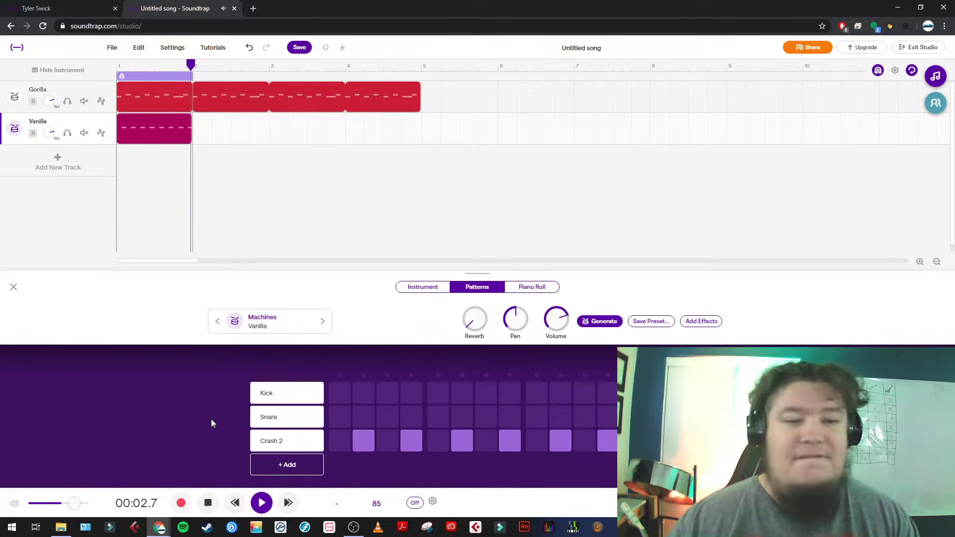
- Raise the Vanilla track's reverb to about halfway and play the beat to hear it
{"action": "key", "text": "space"}
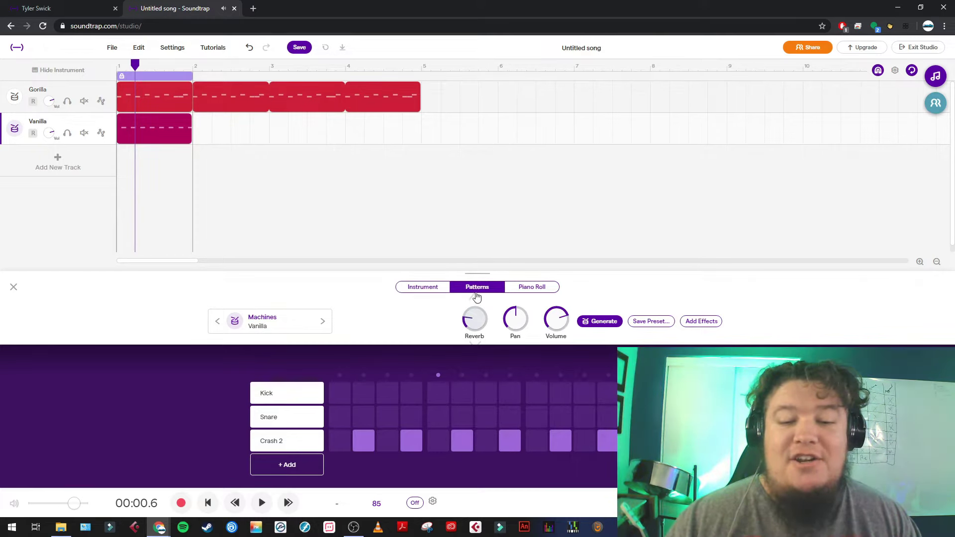
{"action": "key", "text": "space"}
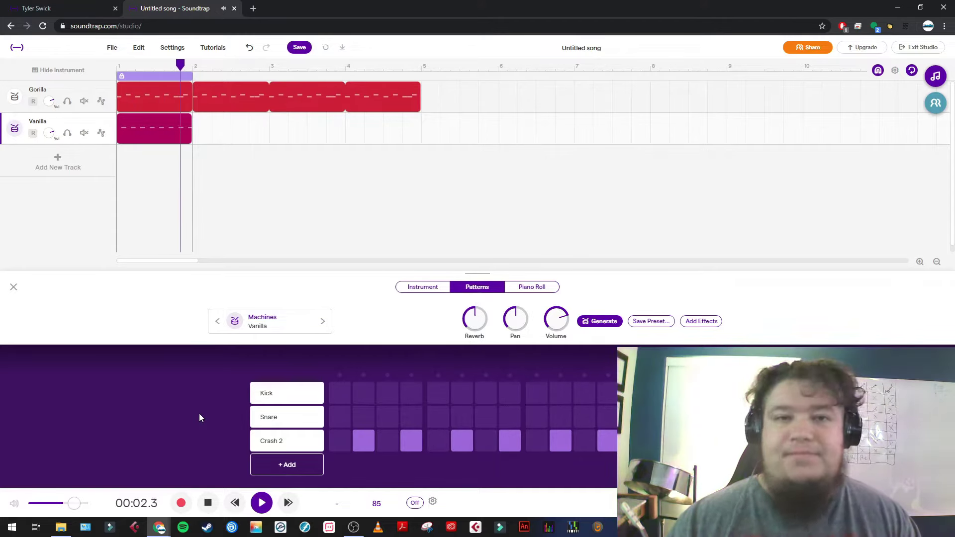
{"action": "key", "text": "space"}
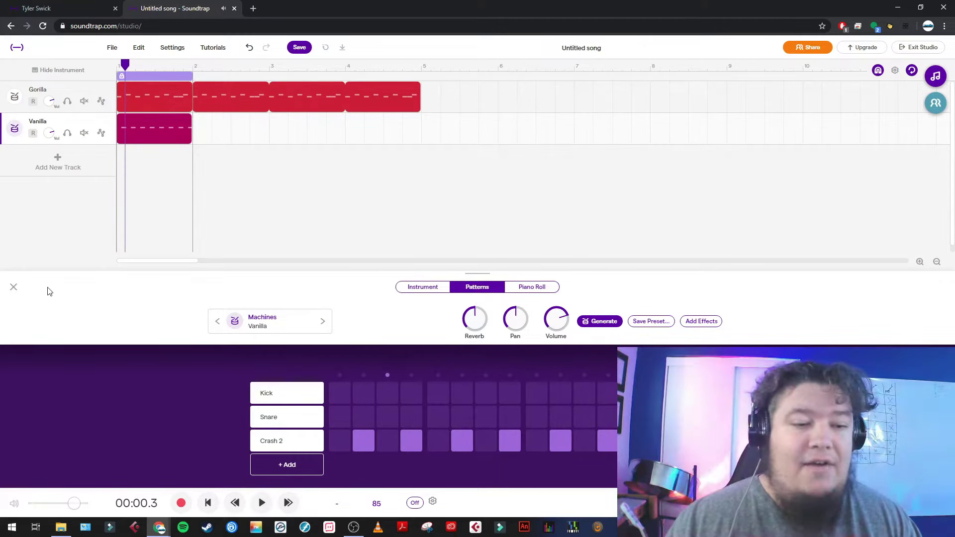
- Close the pattern editor and loop the Vanilla clip out to bar 5 to match the Gorilla track
{"action": "left_click", "coordinate": [12, 288]}
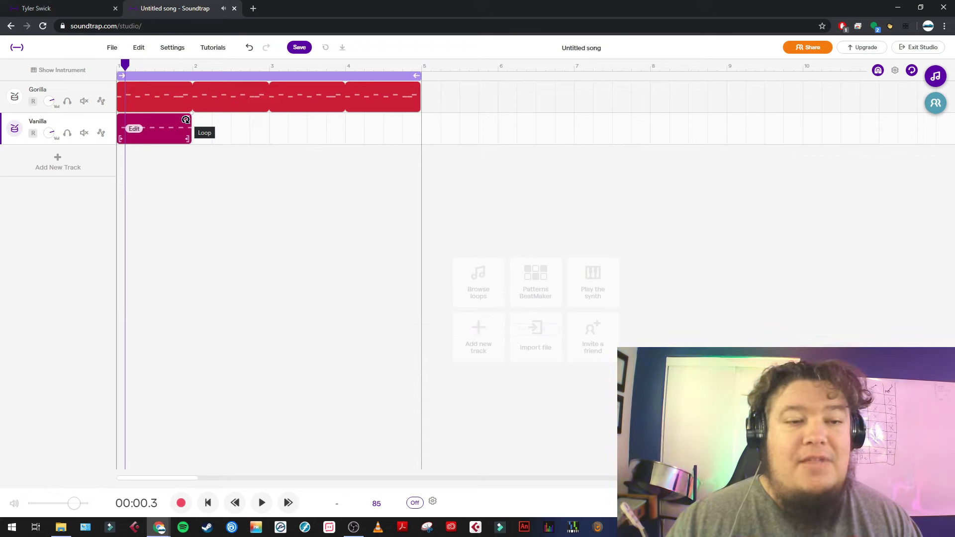
{"action": "left_click_drag", "start_coordinate": [186, 120], "coordinate": [422, 122]}
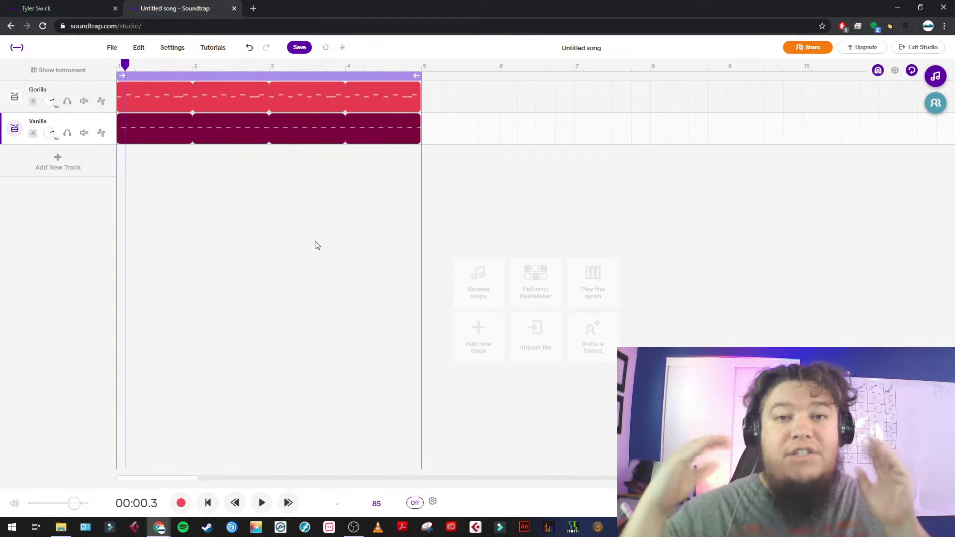
- Add a Flutter Wave synthesizer track and create an empty one-bar clip at bar 1 for the piano roll
{"action": "left_click", "coordinate": [57, 158]}
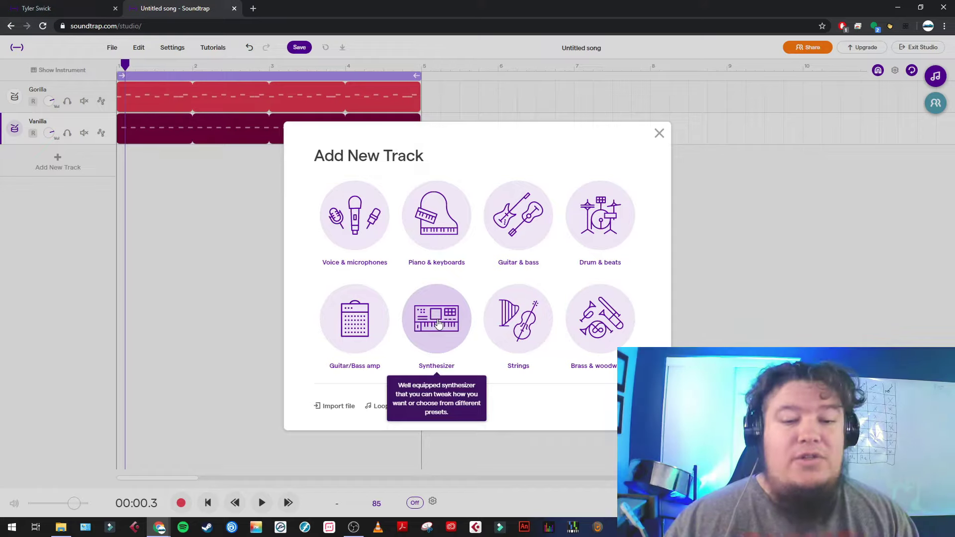
{"action": "left_click", "coordinate": [450, 333]}
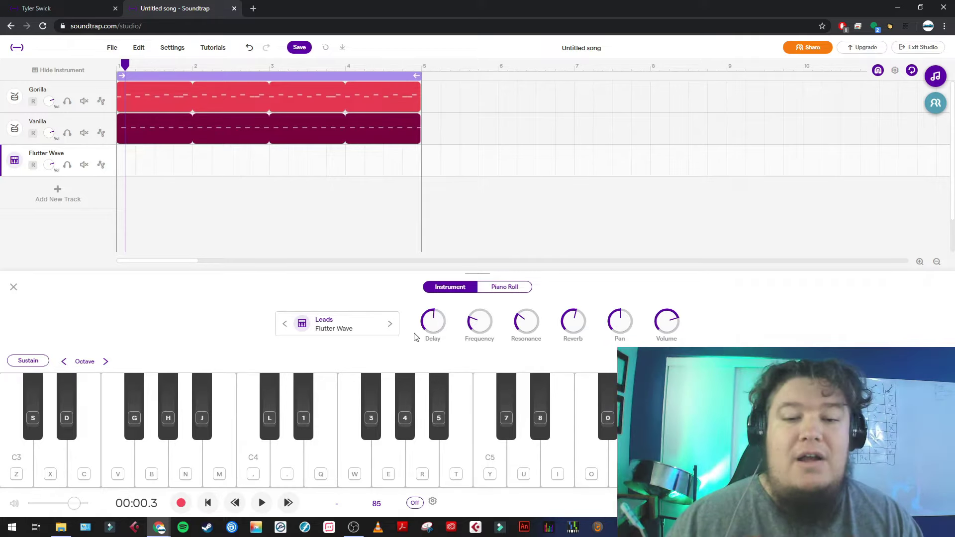
{"action": "left_click", "coordinate": [497, 290]}
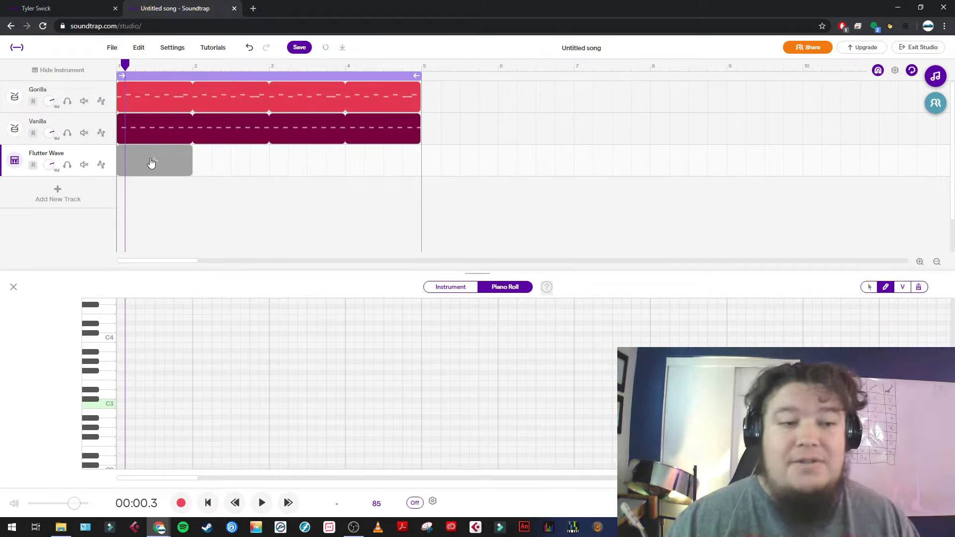
{"action": "left_click", "coordinate": [151, 162]}
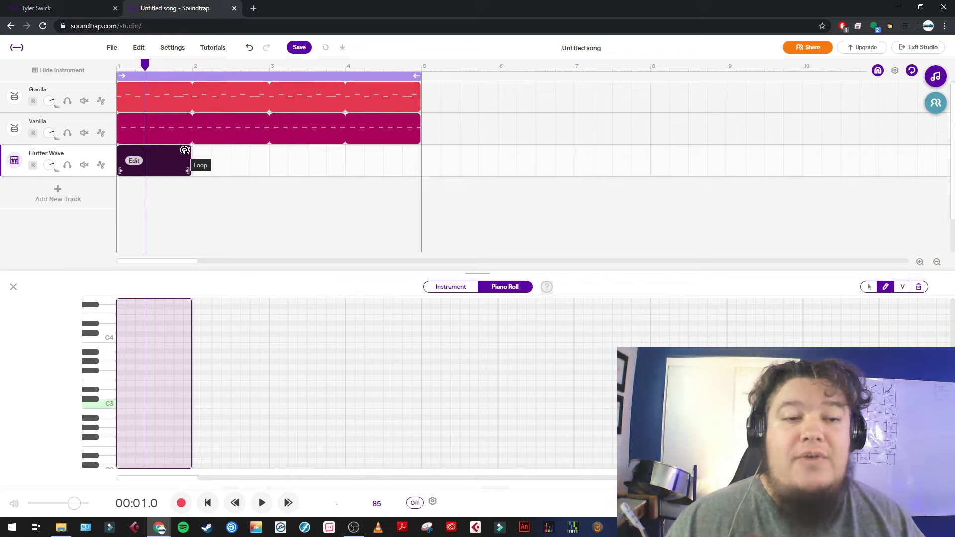
{"action": "left_click_drag", "start_coordinate": [184, 151], "coordinate": [382, 163]}
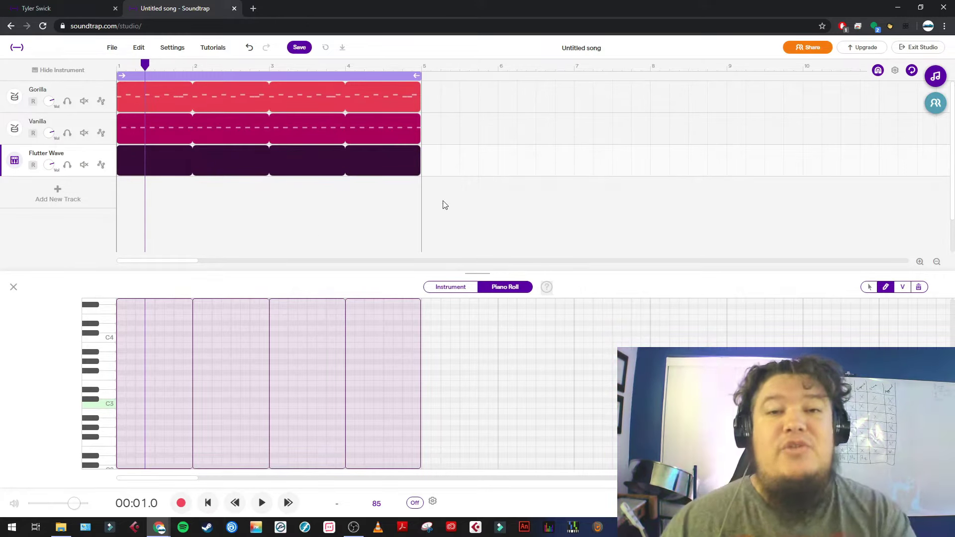
{"action": "mouse_move", "coordinate": [410, 160]}
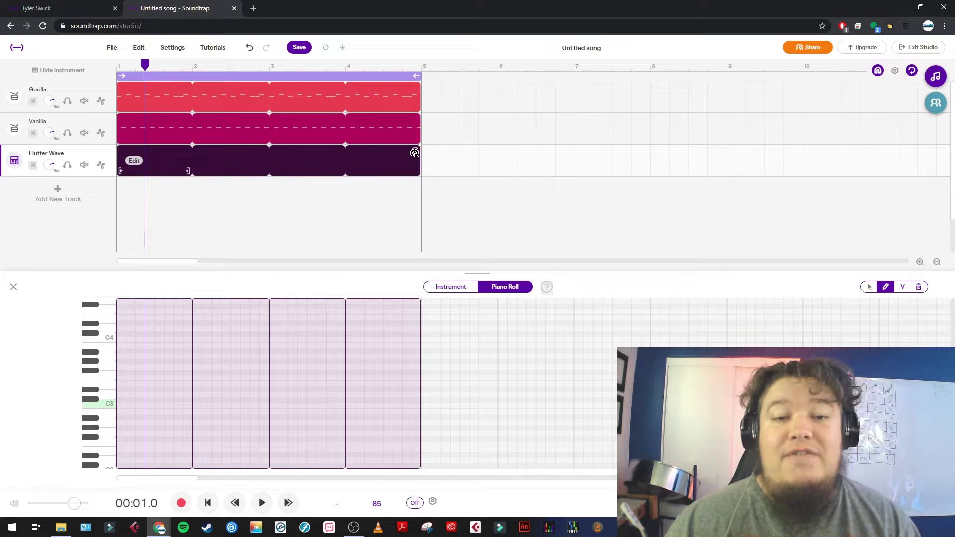
{"action": "left_click_drag", "start_coordinate": [419, 162], "coordinate": [188, 171]}
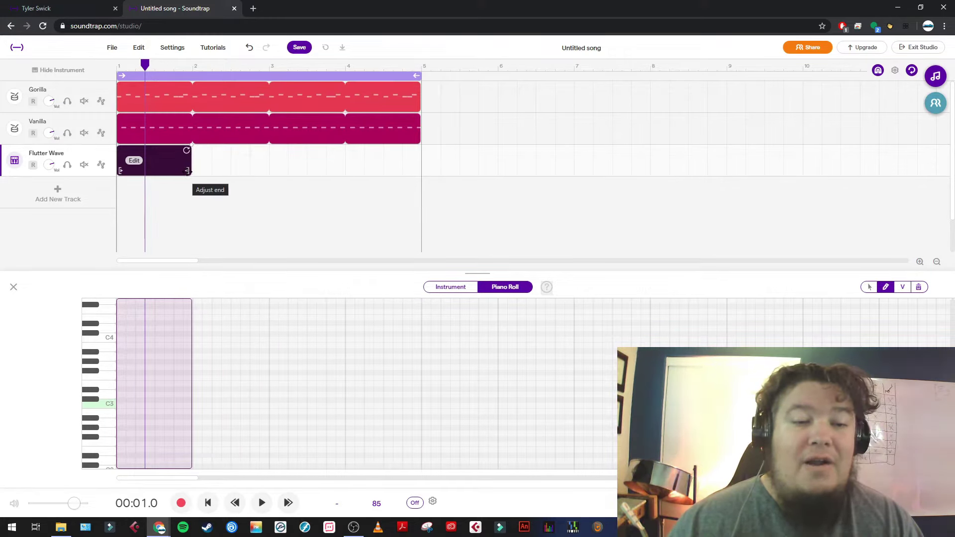
- Extend the end of the Flutter Wave clip to bar 5 as one continuous four-bar region
{"action": "left_click_drag", "start_coordinate": [188, 170], "coordinate": [418, 171]}
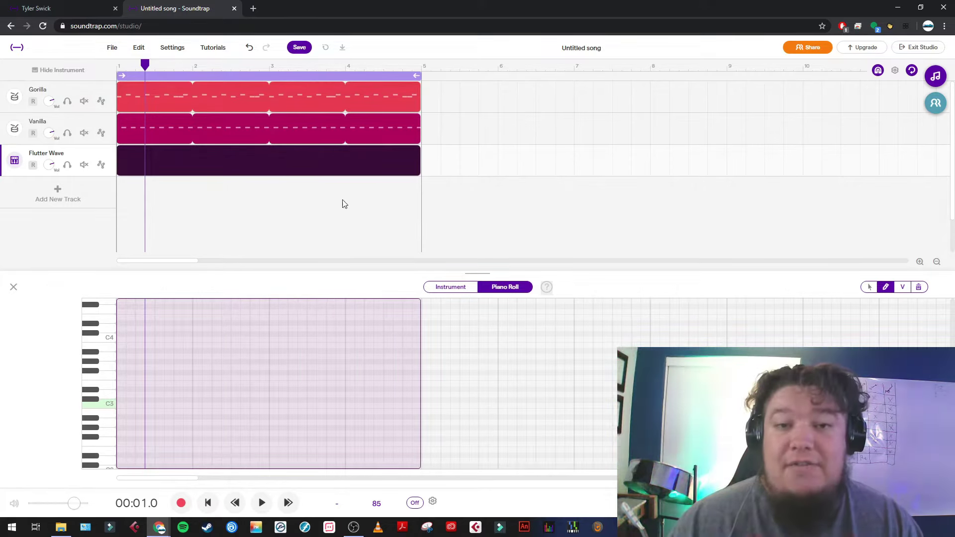
{"action": "left_click_drag", "start_coordinate": [416, 170], "coordinate": [420, 150]}
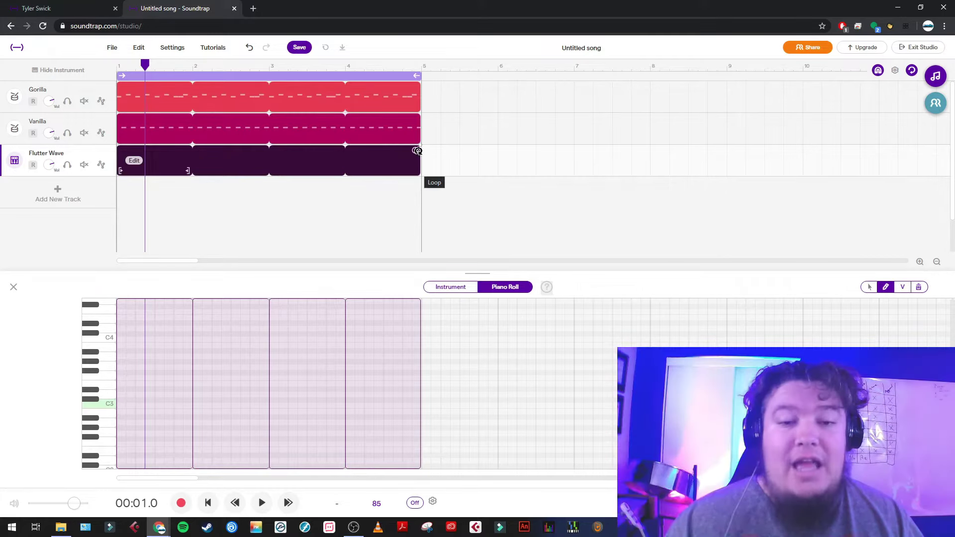
{"action": "left_click_drag", "start_coordinate": [420, 170], "coordinate": [194, 163]}
{"action": "key", "text": "ctrl+z"}
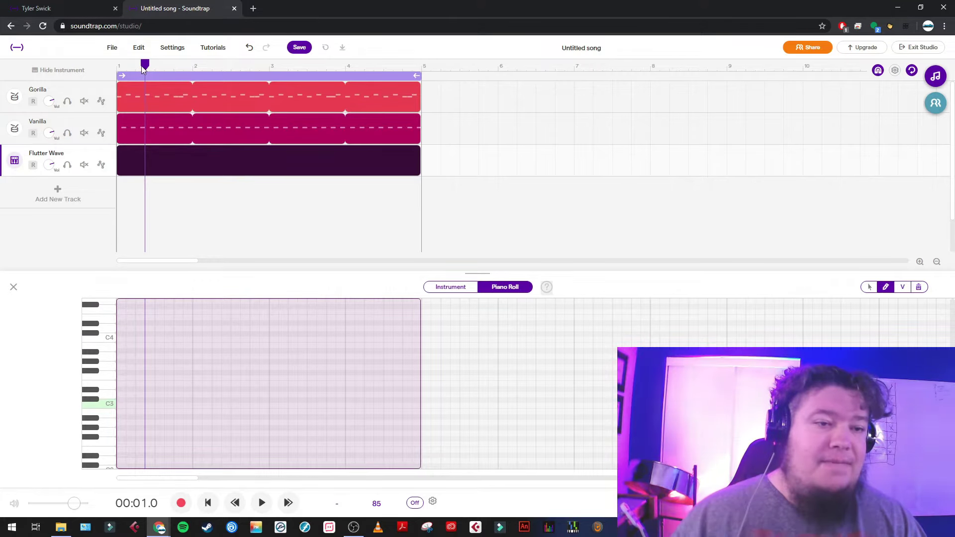
- Enter a whole-bar F minor chord (F2, Ab2, C3) in bar 1 of the Flutter Wave clip and play it from the start
{"action": "left_click_drag", "start_coordinate": [143, 69], "coordinate": [61, 102]}
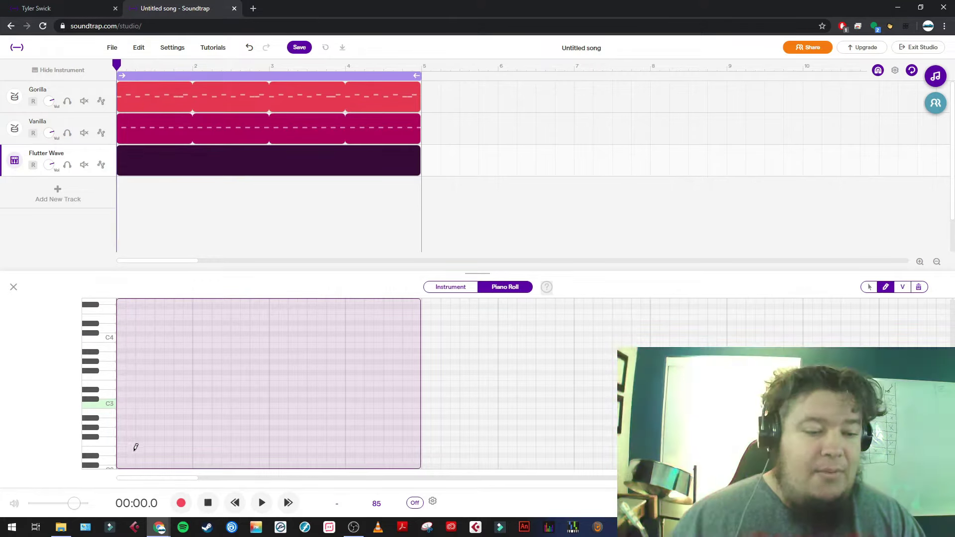
{"action": "left_click", "coordinate": [121, 443]}
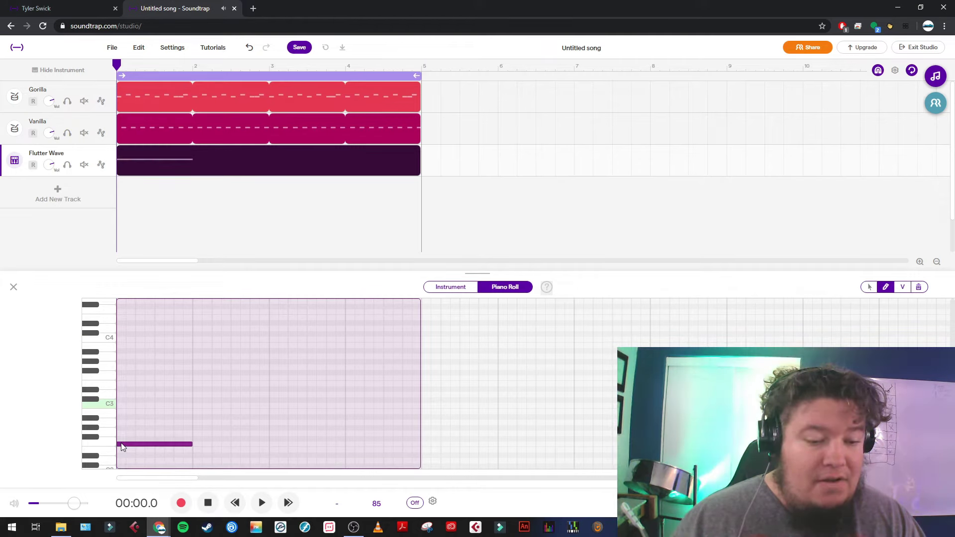
{"action": "left_click", "coordinate": [119, 428]}
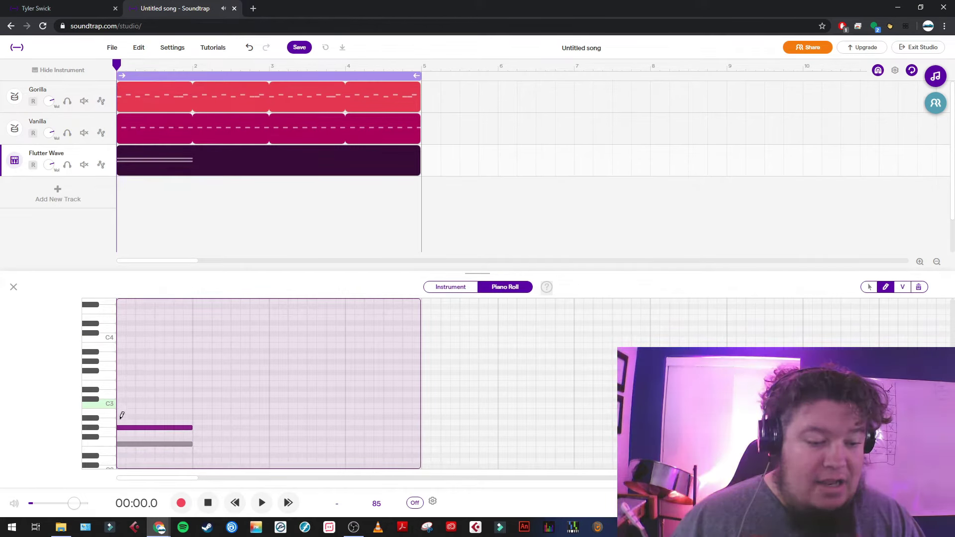
{"action": "left_click", "coordinate": [120, 404]}
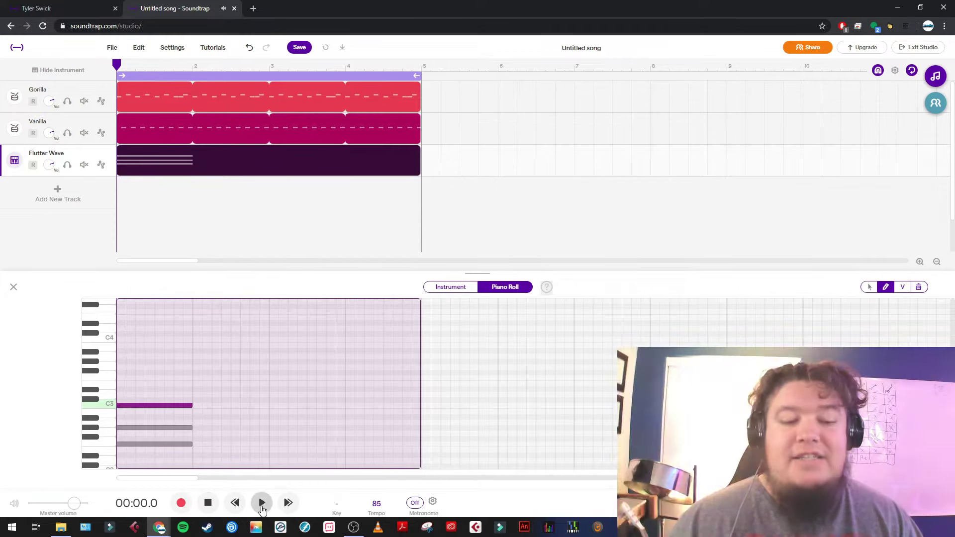
{"action": "left_click", "coordinate": [262, 504]}
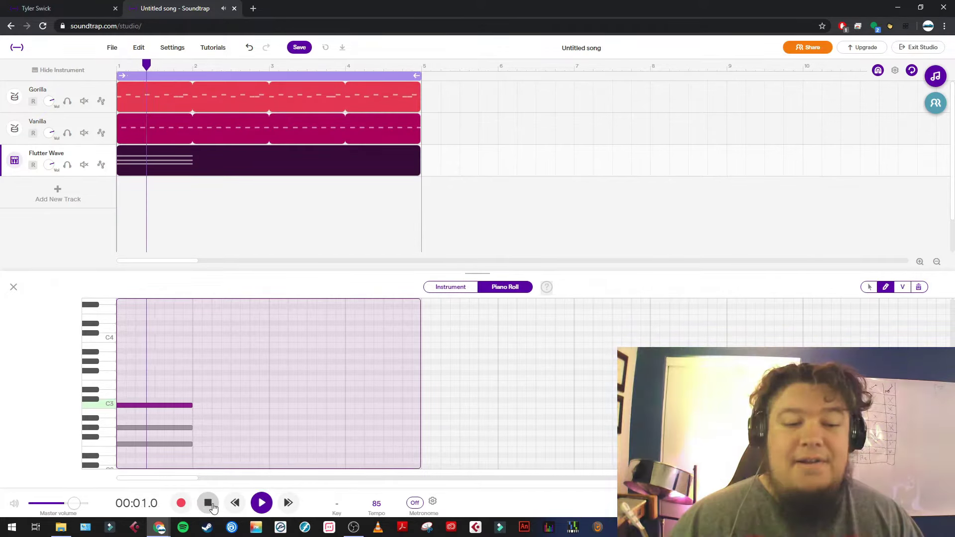
{"action": "left_click", "coordinate": [209, 503]}
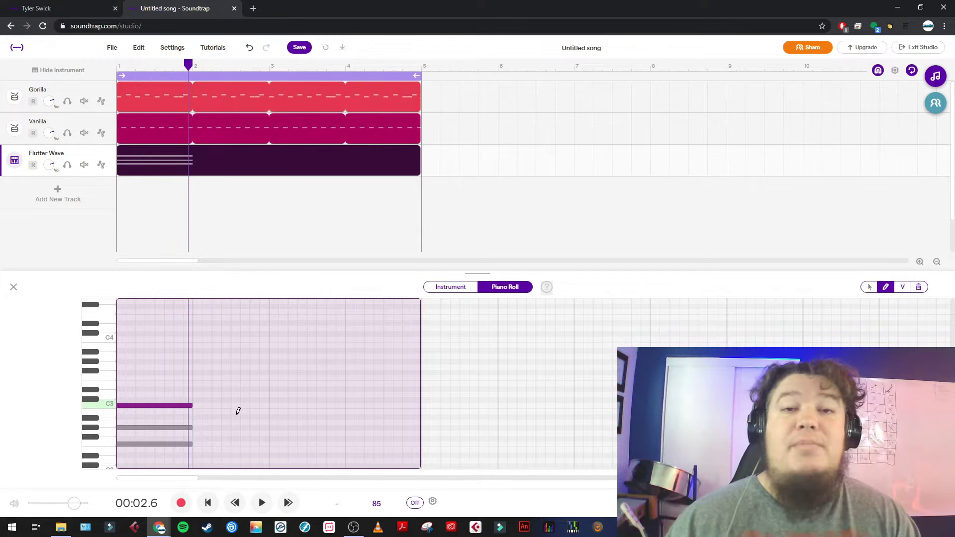
- Add a whole-bar C minor chord (Eb2, G2, C3) in bar 2 and play the progression from the start
{"action": "scroll", "coordinate": [238, 411], "scroll_direction": "down", "scroll_amount": 2}
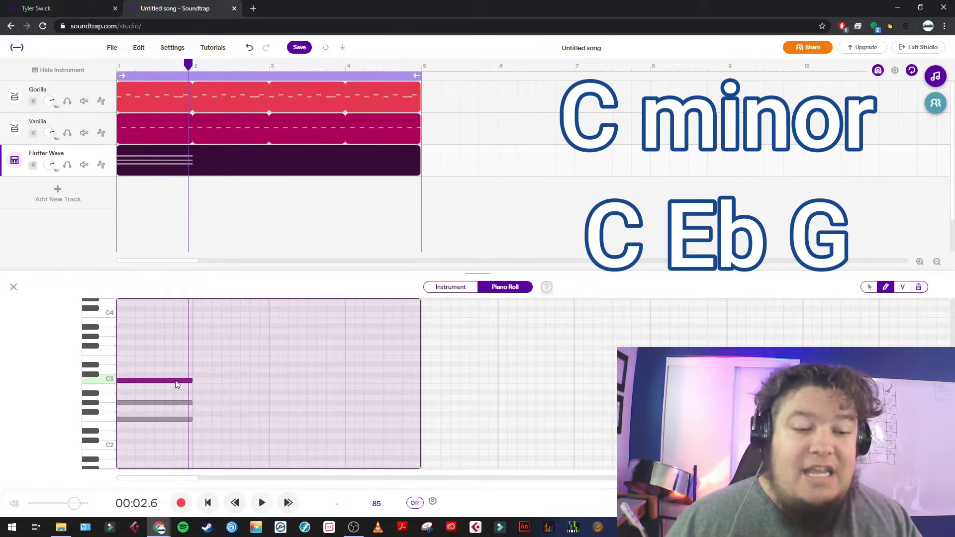
{"action": "left_click", "coordinate": [203, 382]}
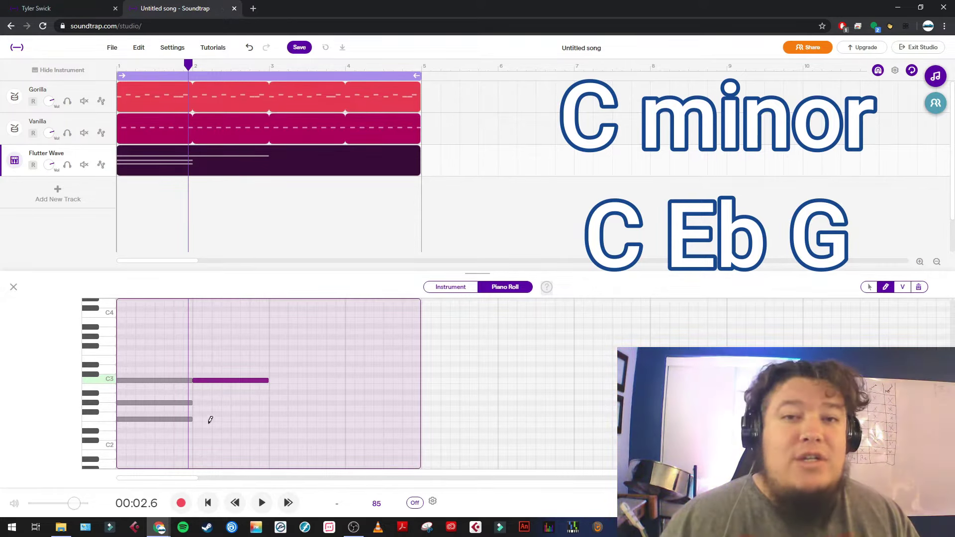
{"action": "left_click", "coordinate": [183, 418]}
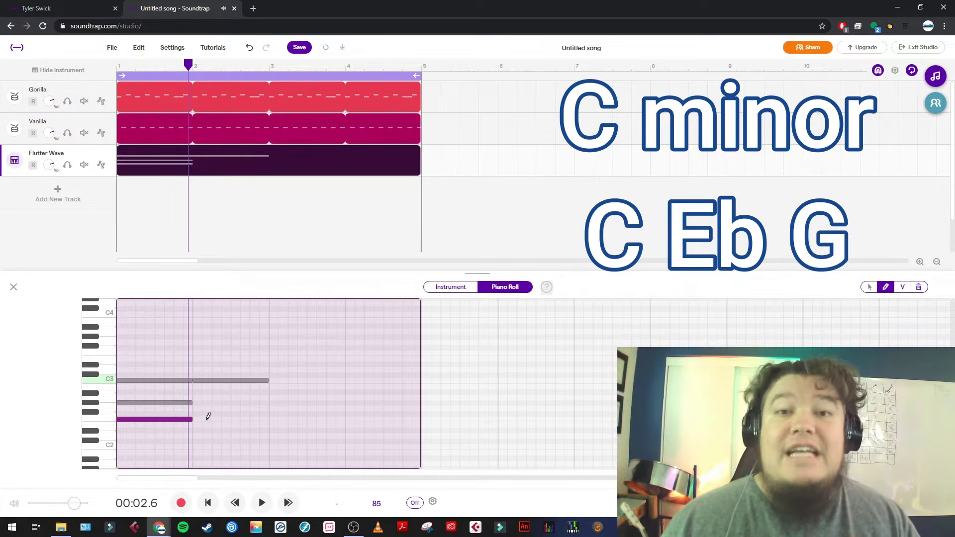
{"action": "left_click", "coordinate": [196, 429]}
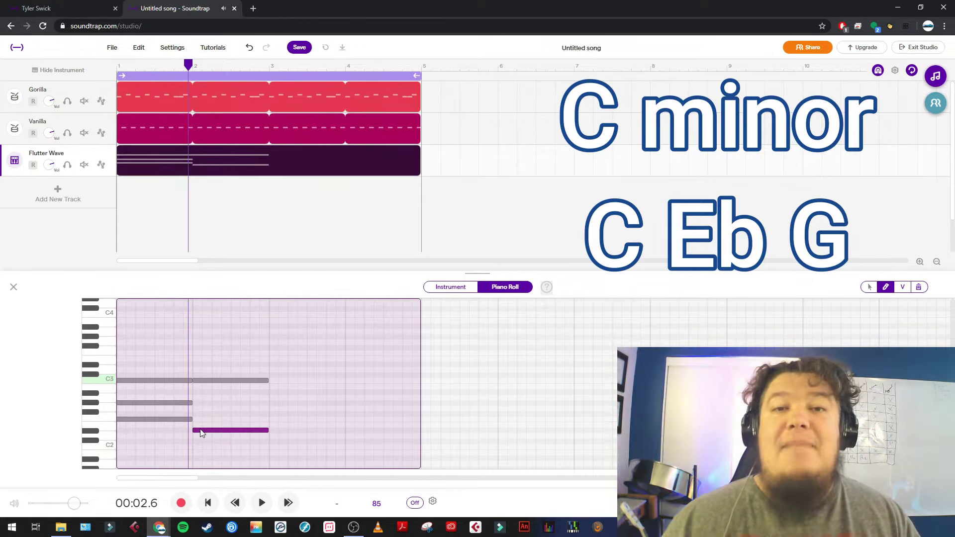
{"action": "left_click", "coordinate": [165, 402]}
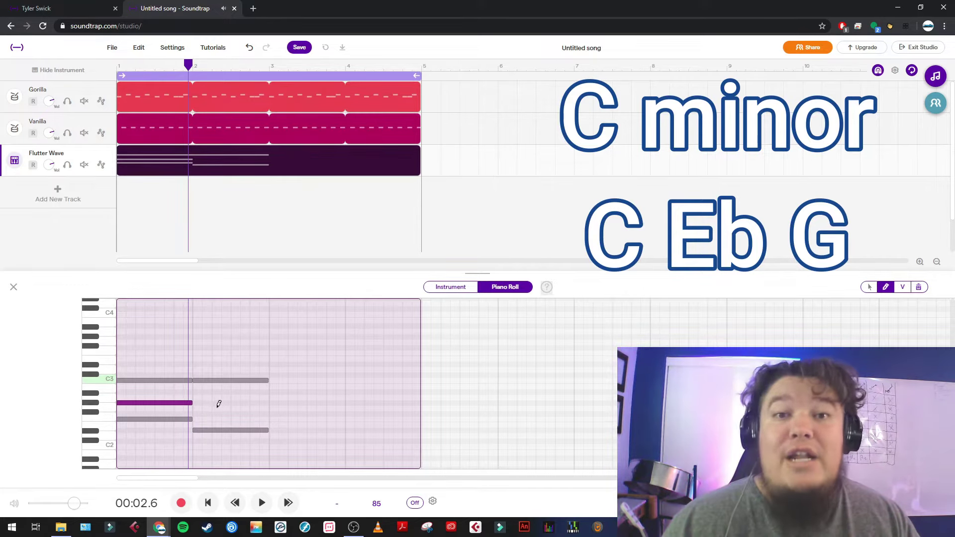
{"action": "left_click", "coordinate": [206, 409]}
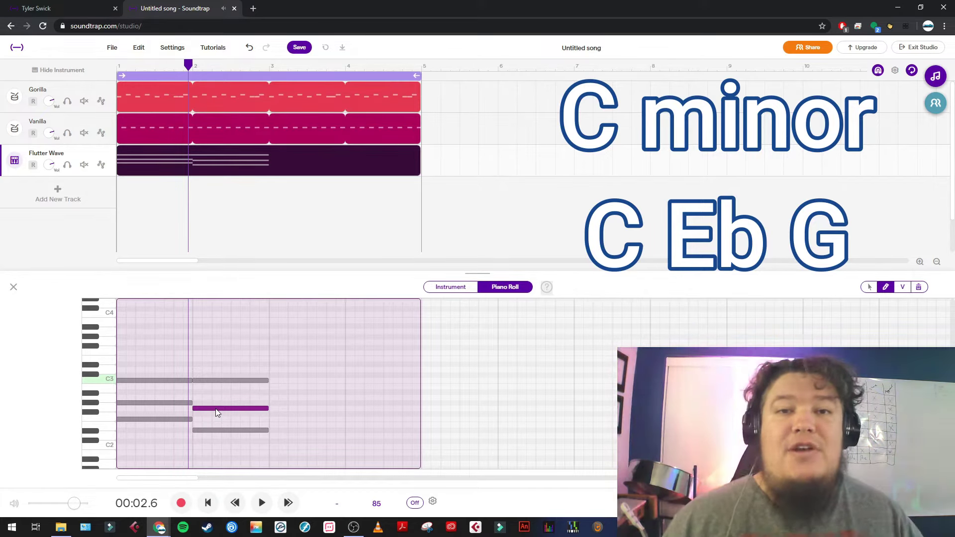
{"action": "left_click", "coordinate": [208, 502]}
{"action": "left_click", "coordinate": [262, 503]}
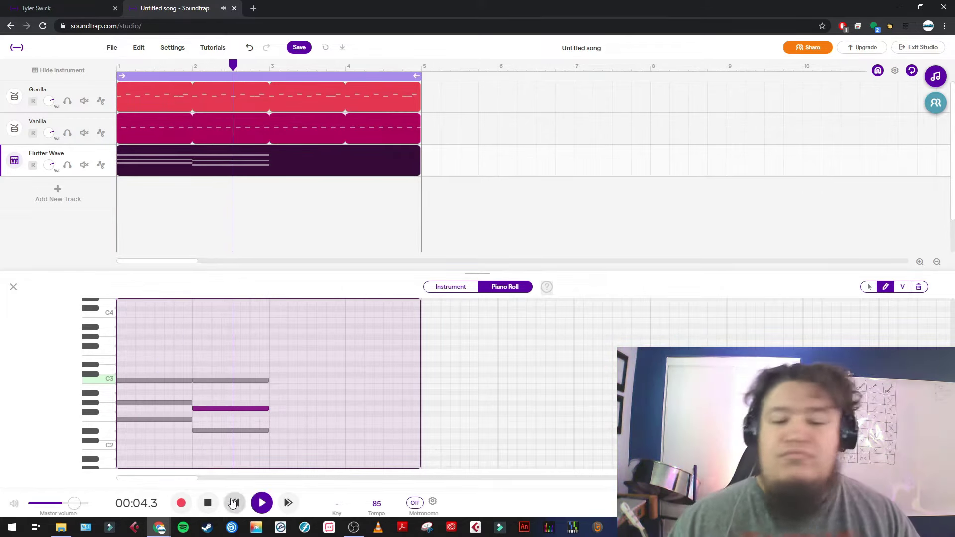
{"action": "left_click", "coordinate": [207, 502]}
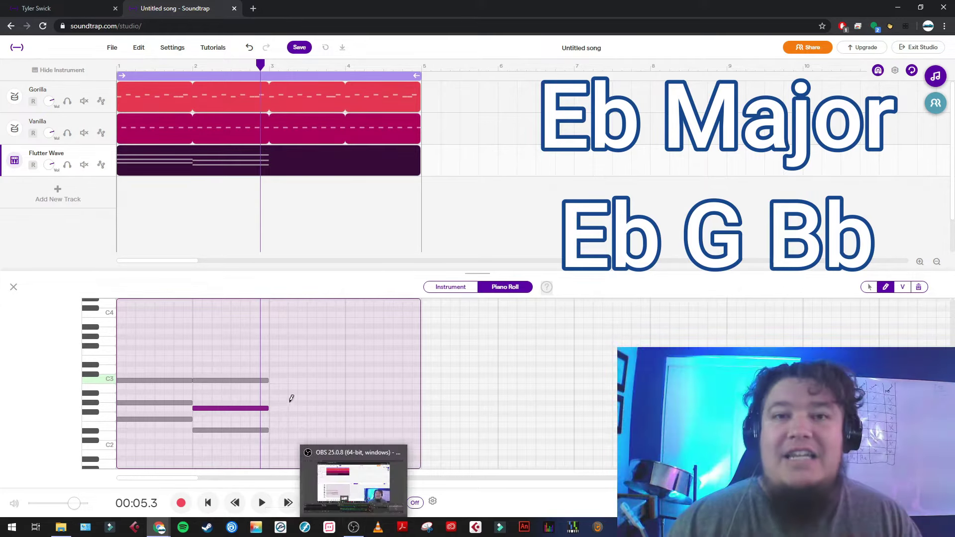
- Add a whole-bar Eb major chord (Eb2, G2, Bb2) in bar 3 and play the progression from the start
{"action": "left_click", "coordinate": [273, 431]}
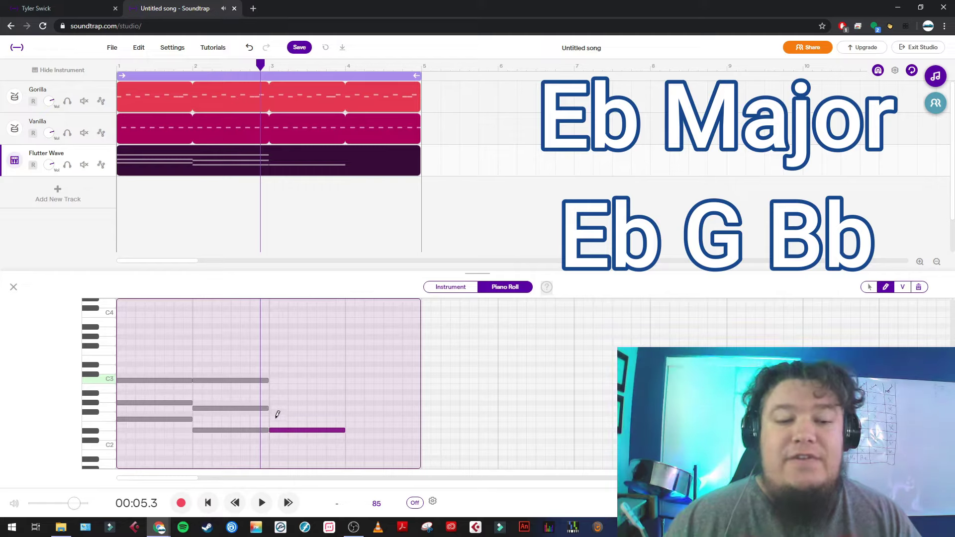
{"action": "left_click", "coordinate": [275, 408]}
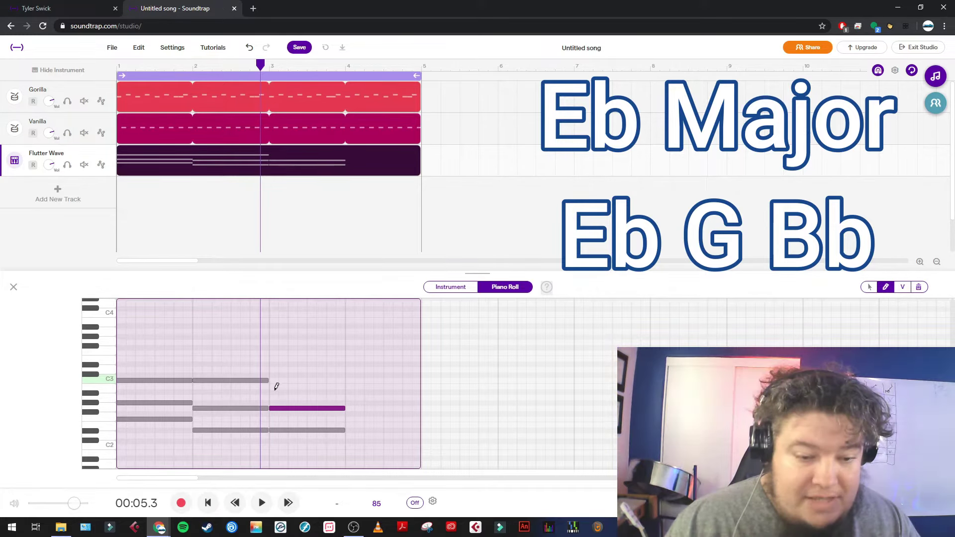
{"action": "left_click", "coordinate": [274, 393]}
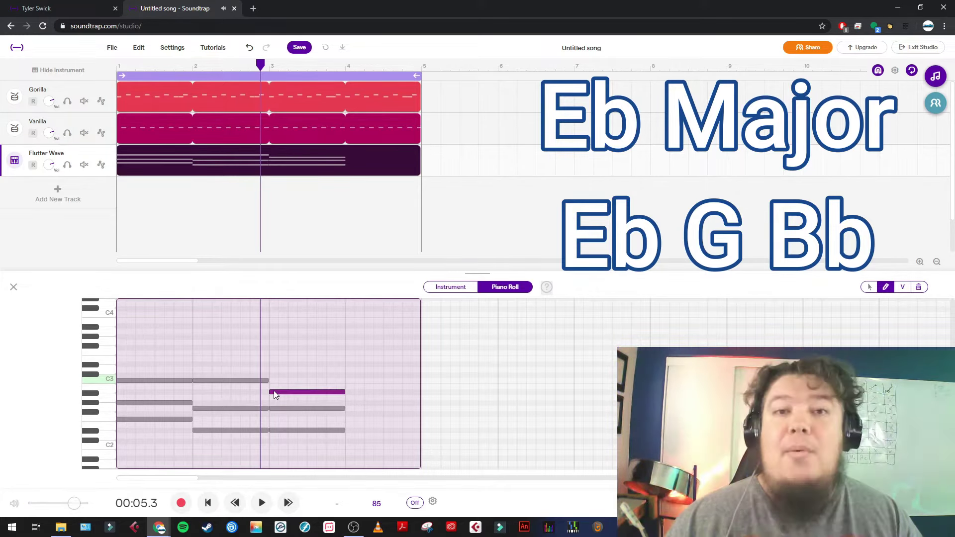
{"action": "left_click", "coordinate": [207, 503]}
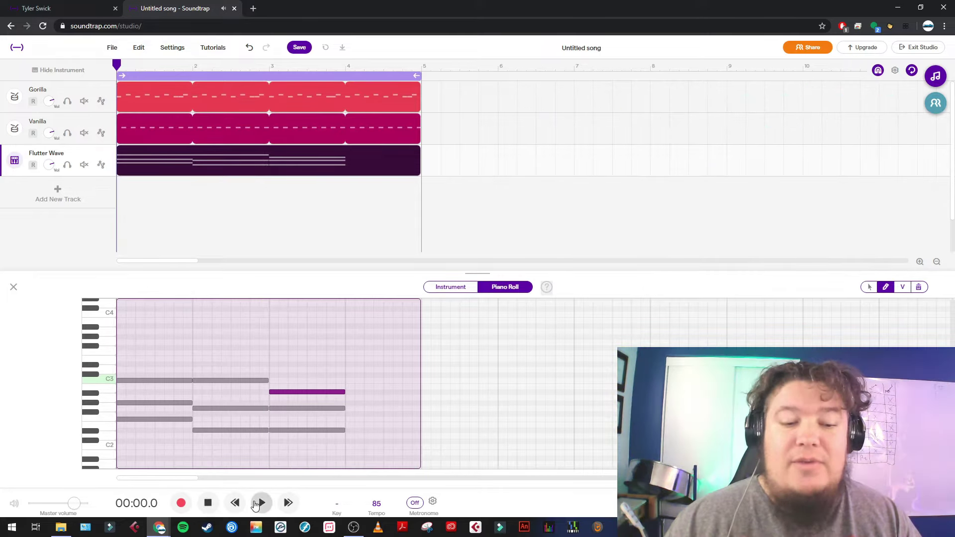
{"action": "left_click", "coordinate": [261, 503]}
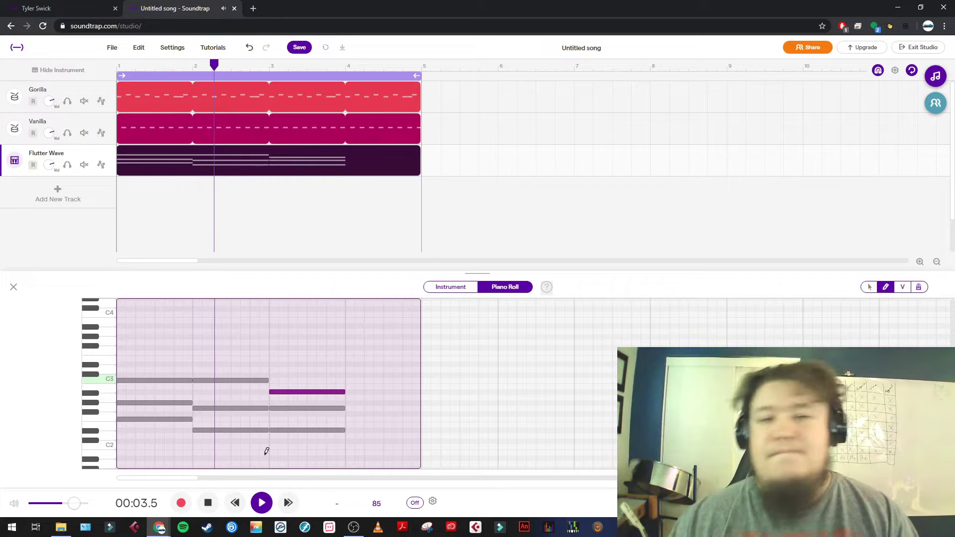
{"action": "left_click", "coordinate": [207, 500]}
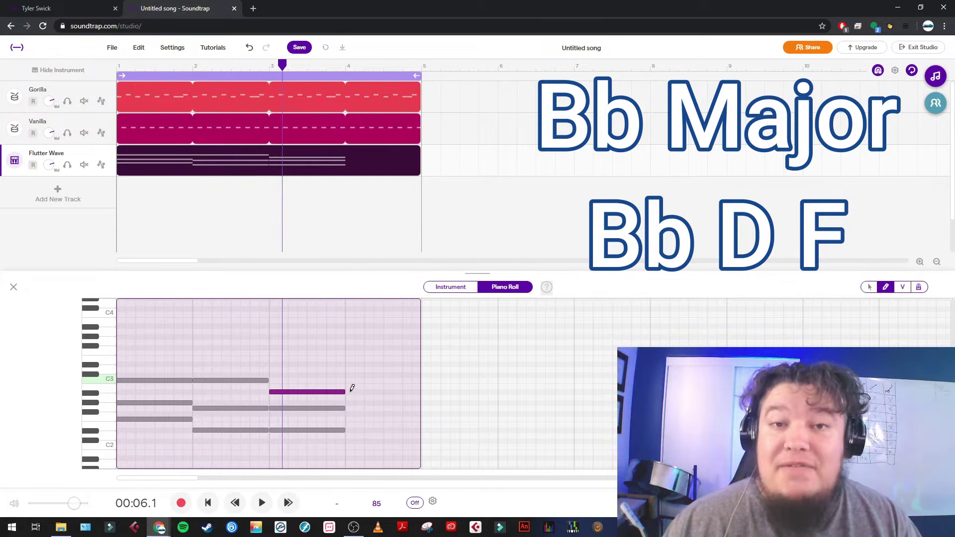
- Add a whole-bar Bb major chord (D2, F2, Bb2) in bar 4 and play back the progression
{"action": "left_click", "coordinate": [351, 392]}
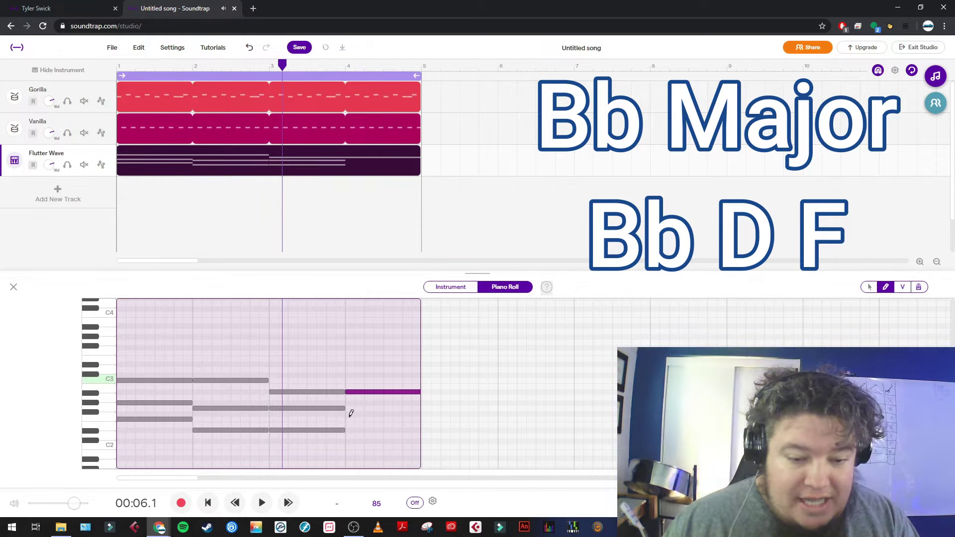
{"action": "left_click", "coordinate": [350, 419]}
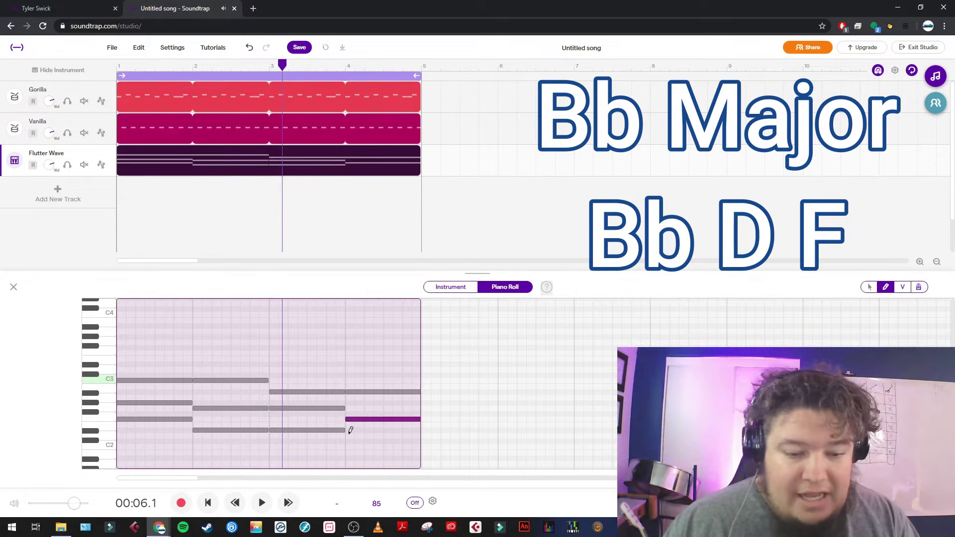
{"action": "left_click", "coordinate": [349, 435]}
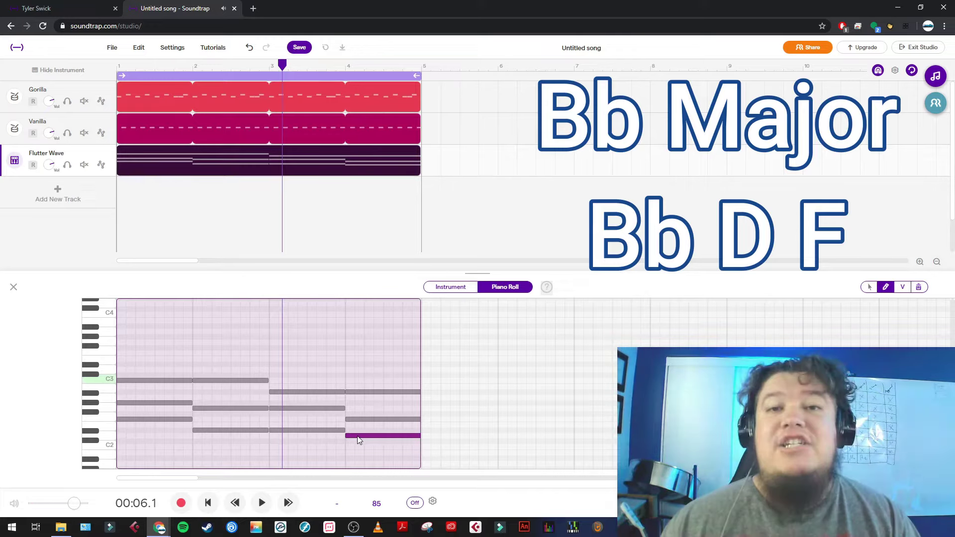
{"action": "left_click", "coordinate": [261, 503]}
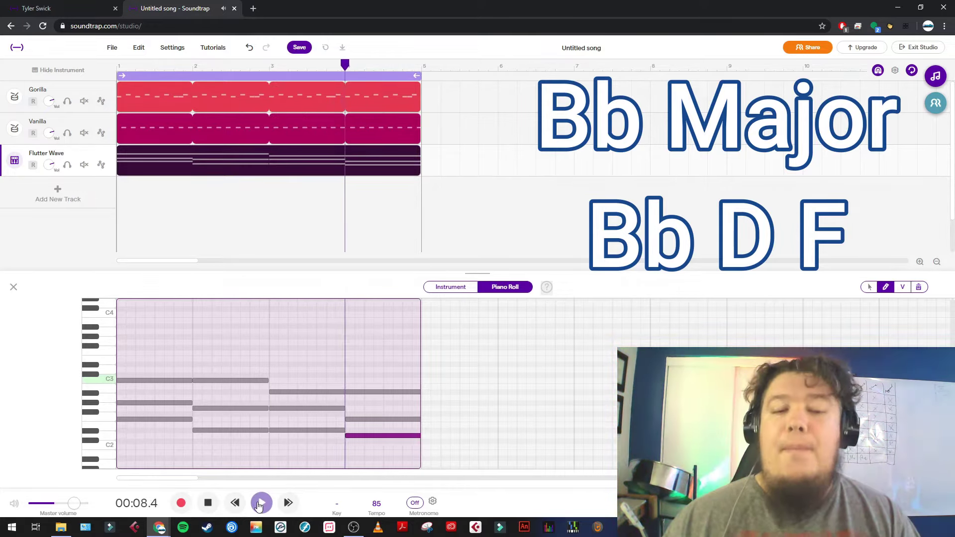
{"action": "left_click", "coordinate": [211, 505]}
{"action": "left_click", "coordinate": [209, 503]}
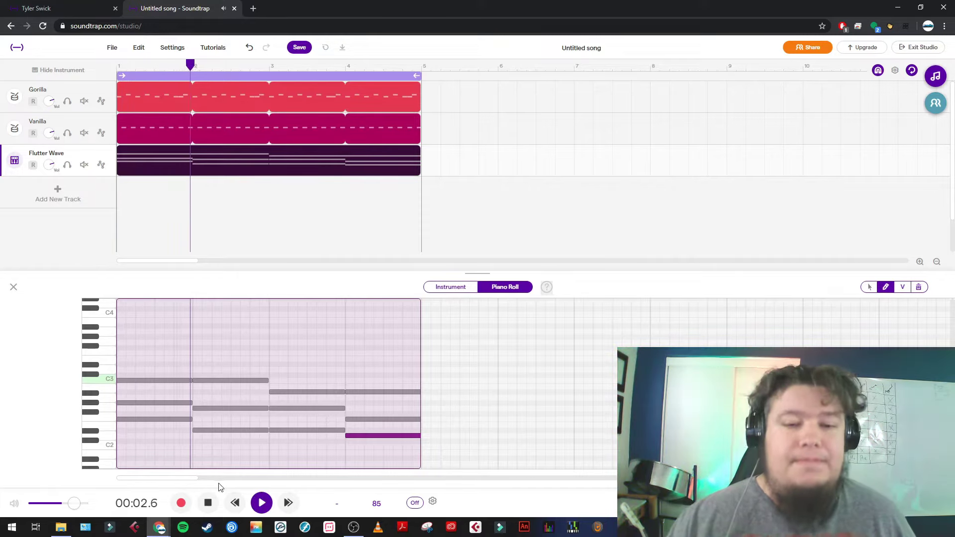
- Open the instrument presets for the Flutter Wave track and try the Fonk Classic and Fonk Harmony leads during playback
{"action": "left_click", "coordinate": [450, 287]}
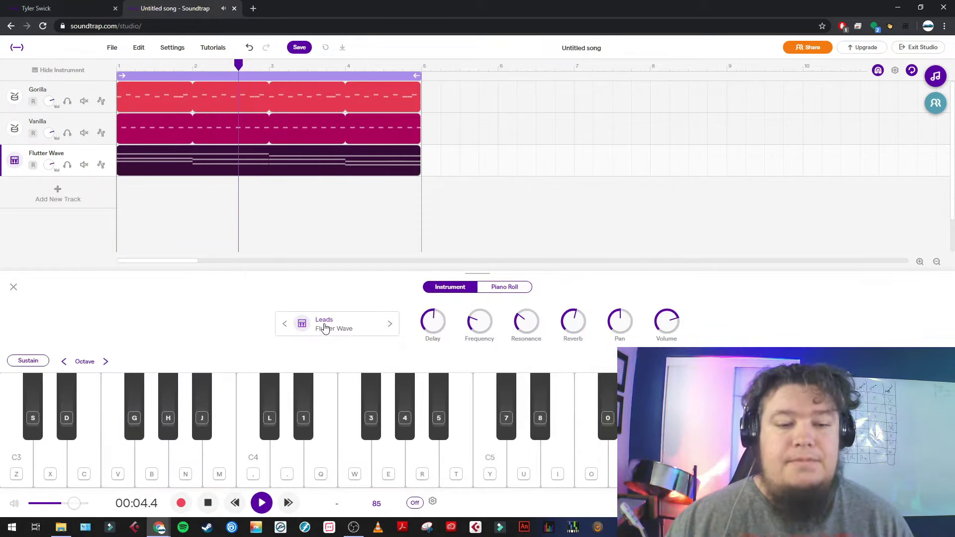
{"action": "left_click", "coordinate": [329, 332]}
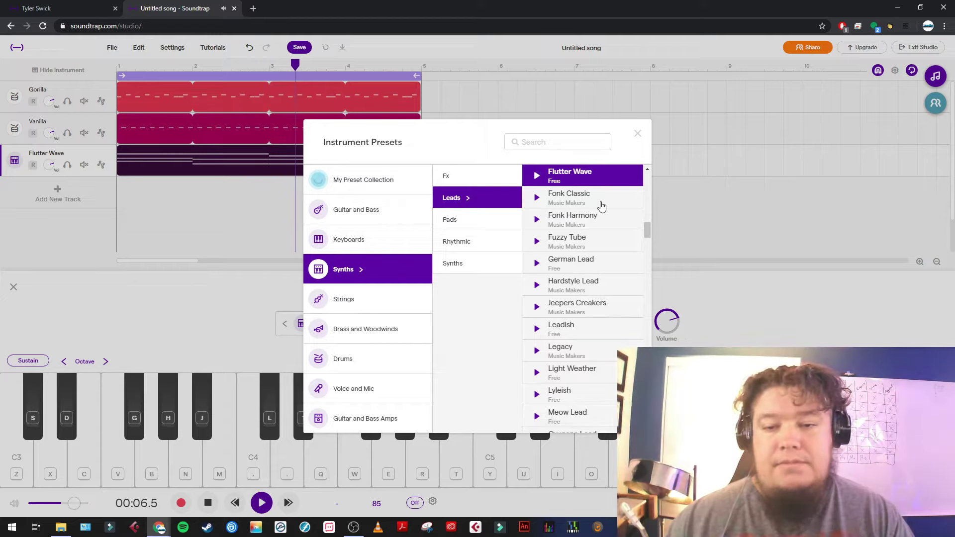
{"action": "left_click", "coordinate": [597, 201]}
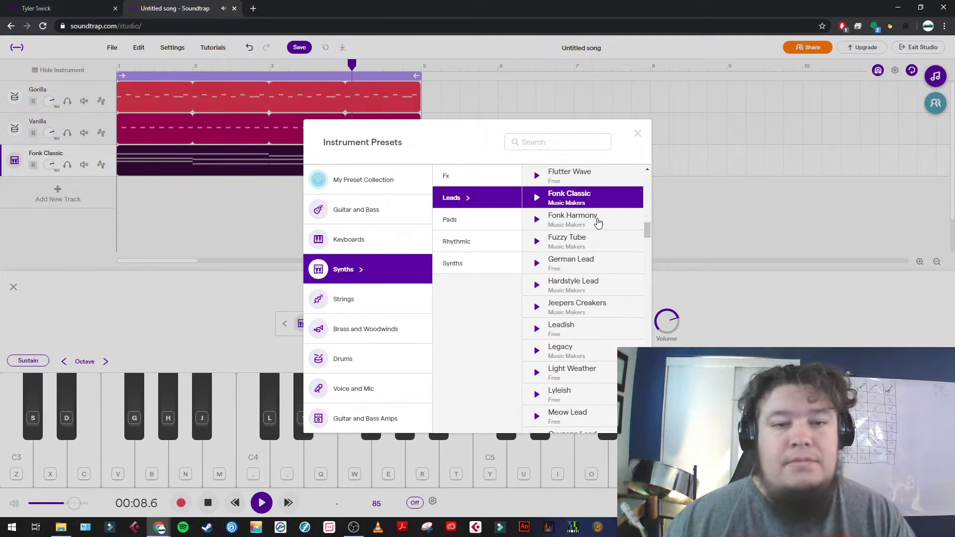
{"action": "left_click", "coordinate": [586, 218]}
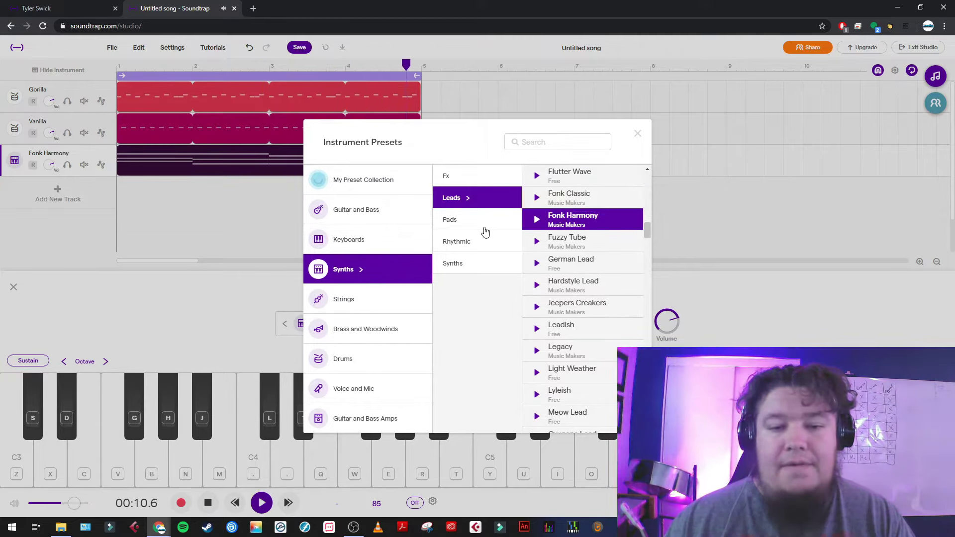
- Audition the synth pads Caribbean Sines and Duke In Berlin, and choose Explorer Pad as the chord track's sound
{"action": "left_click", "coordinate": [478, 221]}
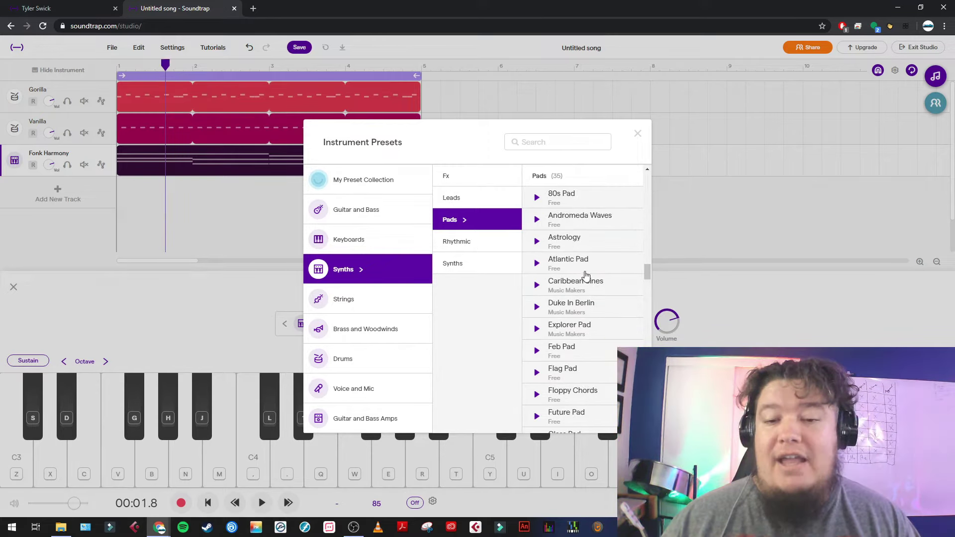
{"action": "scroll", "coordinate": [586, 275], "scroll_direction": "down", "scroll_amount": 2}
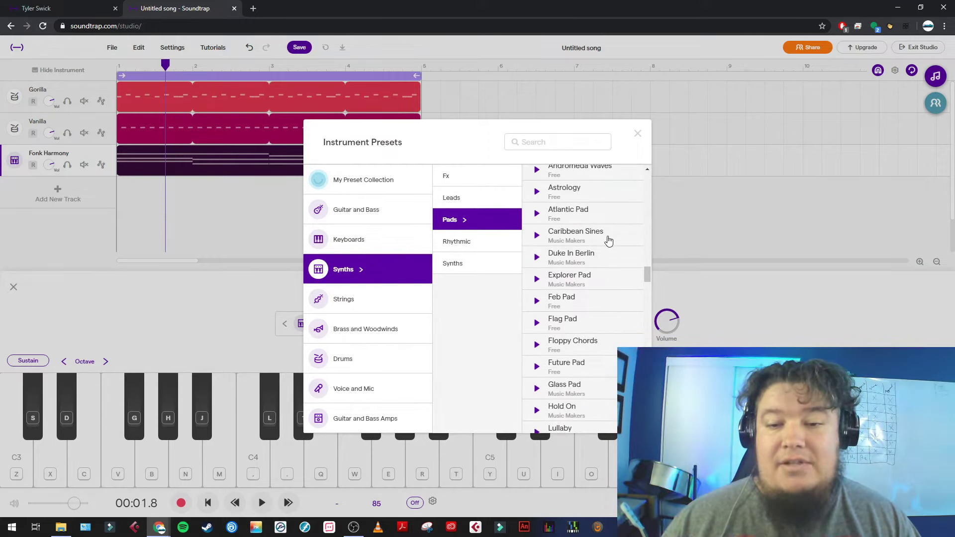
{"action": "left_click", "coordinate": [607, 242]}
{"action": "key", "text": "space"}
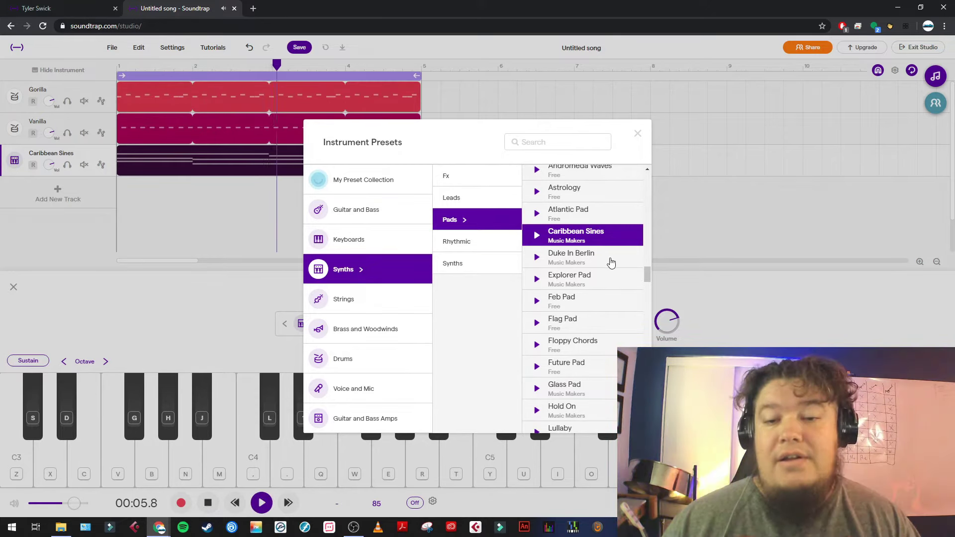
{"action": "left_click", "coordinate": [610, 266]}
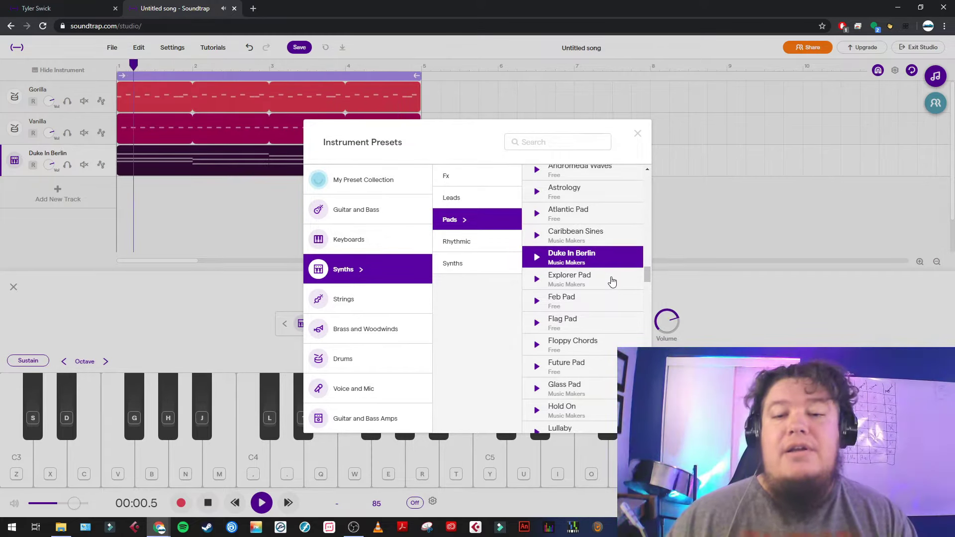
{"action": "left_click", "coordinate": [611, 280]}
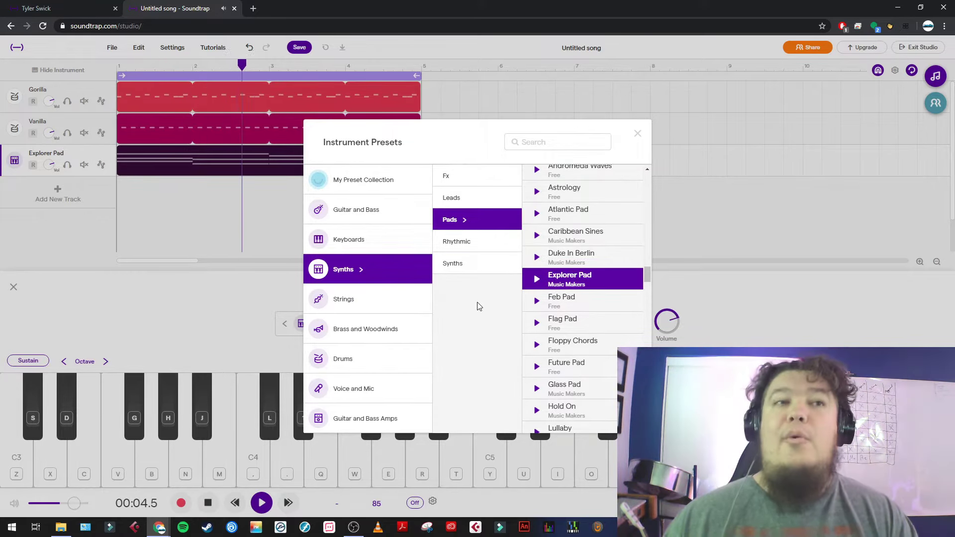
{"action": "key", "text": "space"}
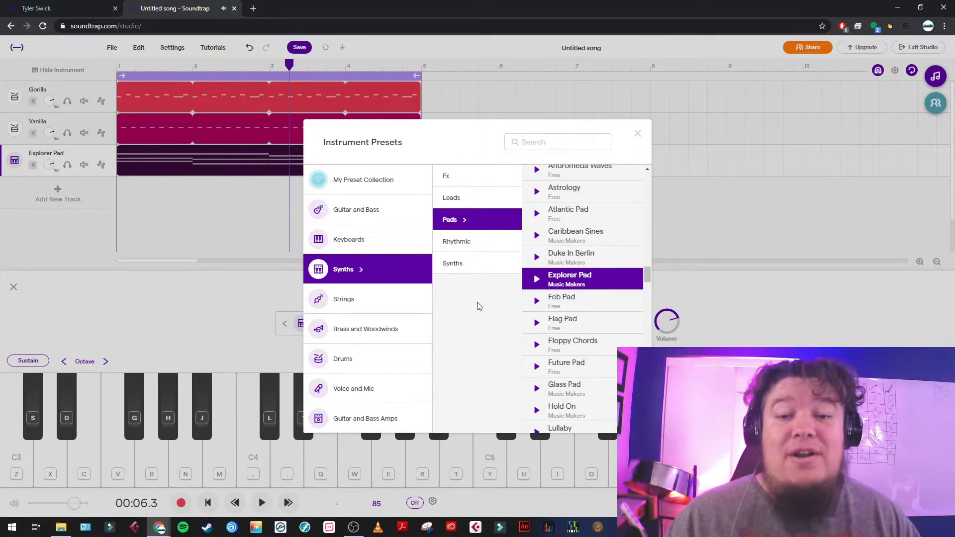
{"action": "left_click", "coordinate": [614, 287]}
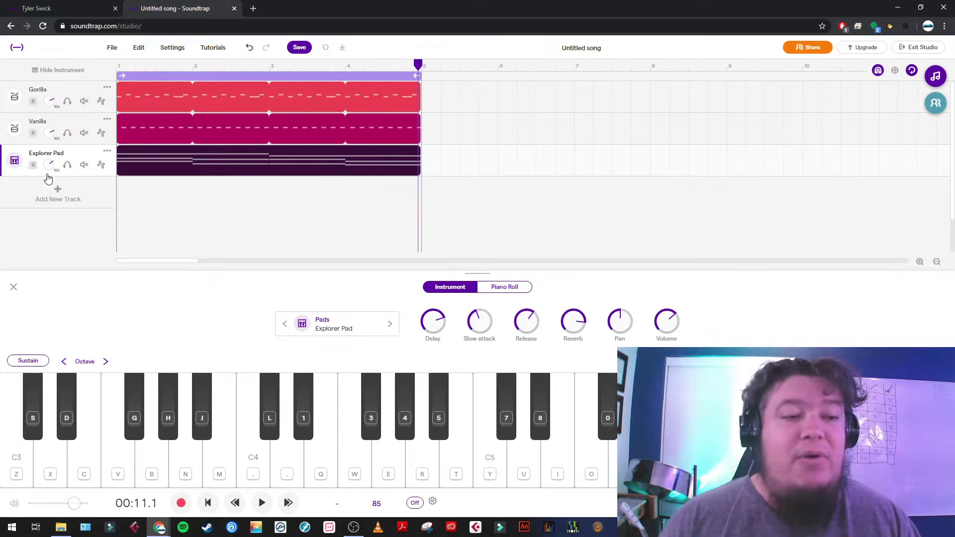
- Lower the Explorer Pad track's volume below the drums, checking the balance during playback
{"action": "left_click_drag", "start_coordinate": [51, 165], "coordinate": [52, 195]}
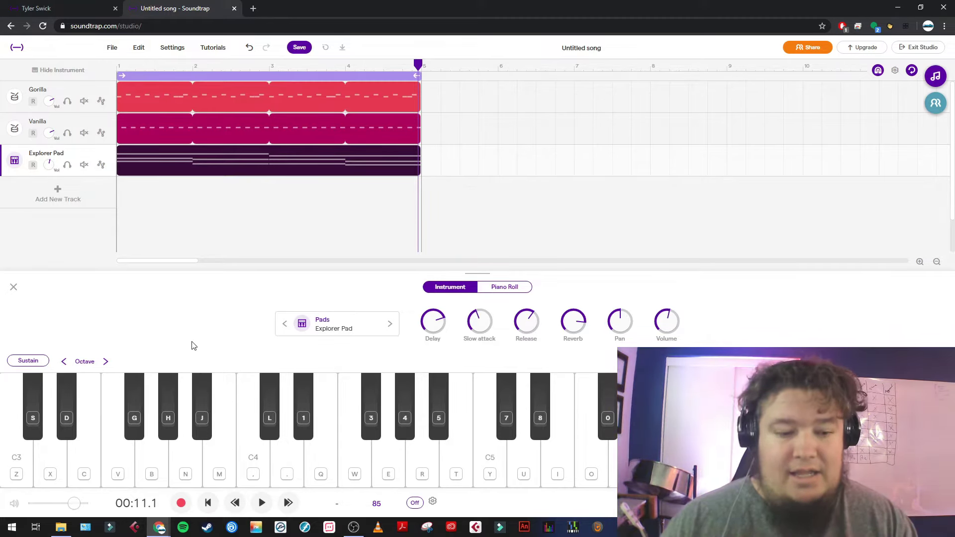
{"action": "key", "text": "space"}
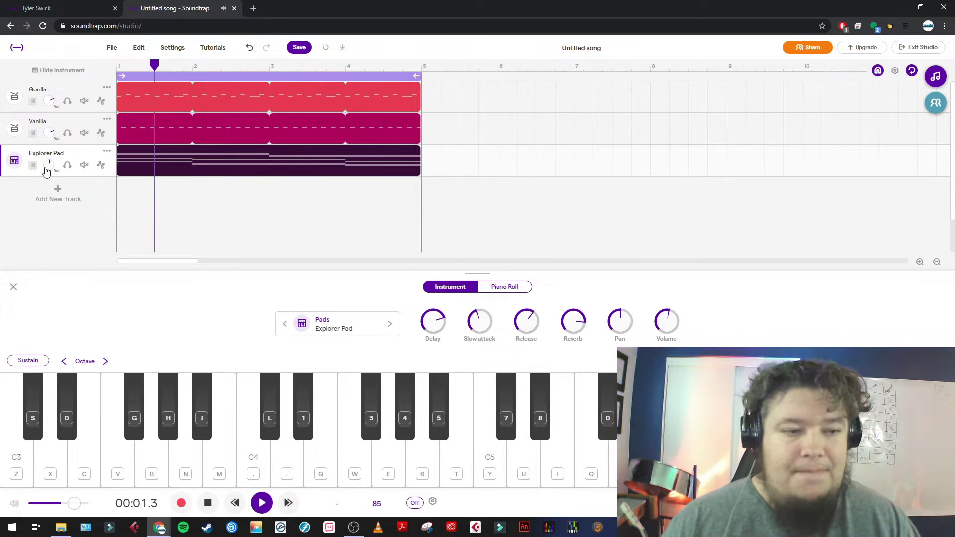
{"action": "left_click_drag", "start_coordinate": [46, 171], "coordinate": [62, 220]}
{"action": "key", "text": "space"}
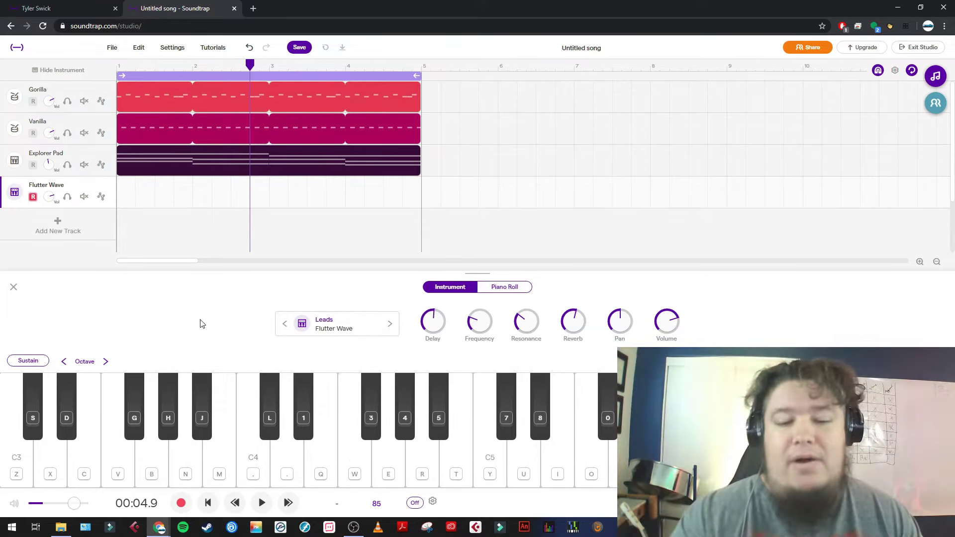
- Practise the melody's opening notes F4, F4, Eb4, F4 on the Flutter Wave lead without recording
{"action": "key", "text": "w"}
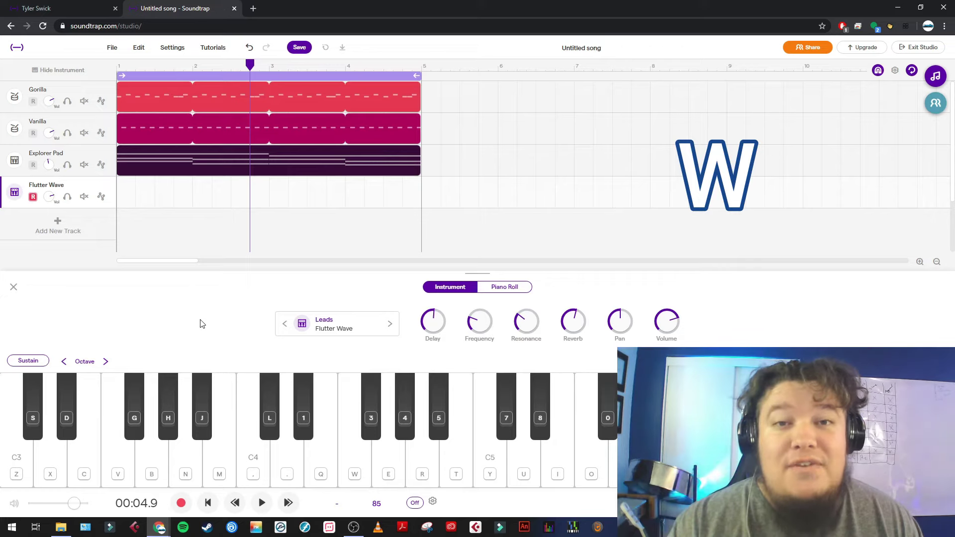
{"action": "key", "text": "w"}
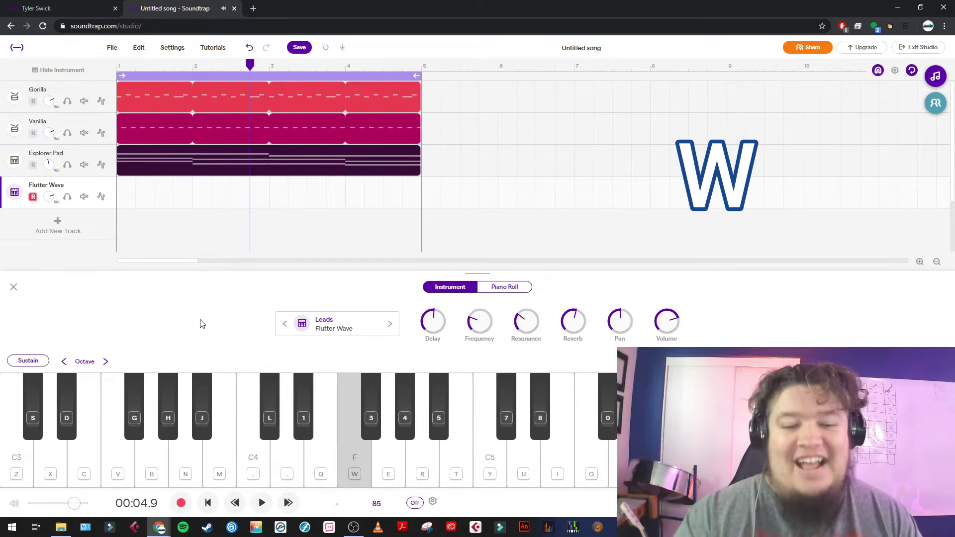
{"action": "key", "text": "w"}
{"action": "key", "text": "w"}
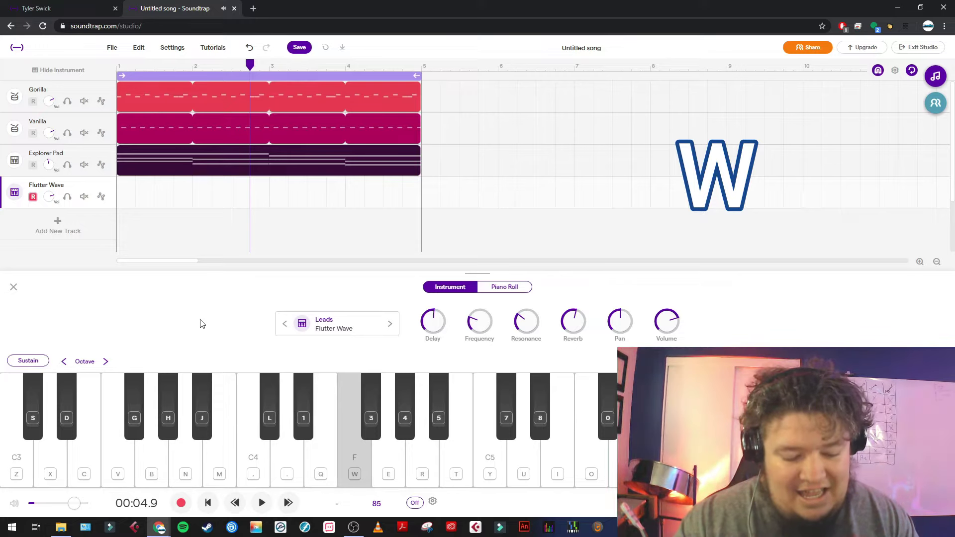
{"action": "key", "text": "1"}
{"action": "key", "text": "w"}
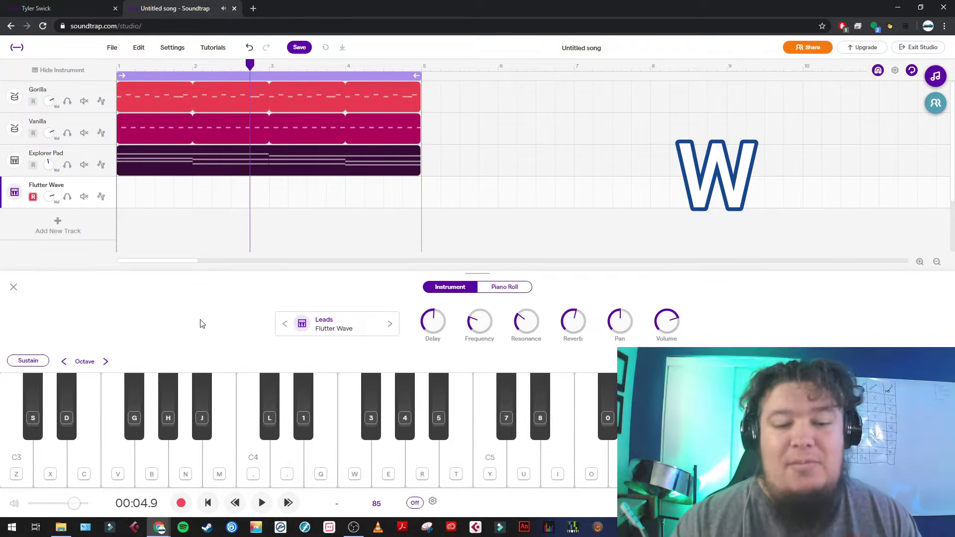
{"action": "key", "text": "w"}
{"action": "key", "text": "w"}
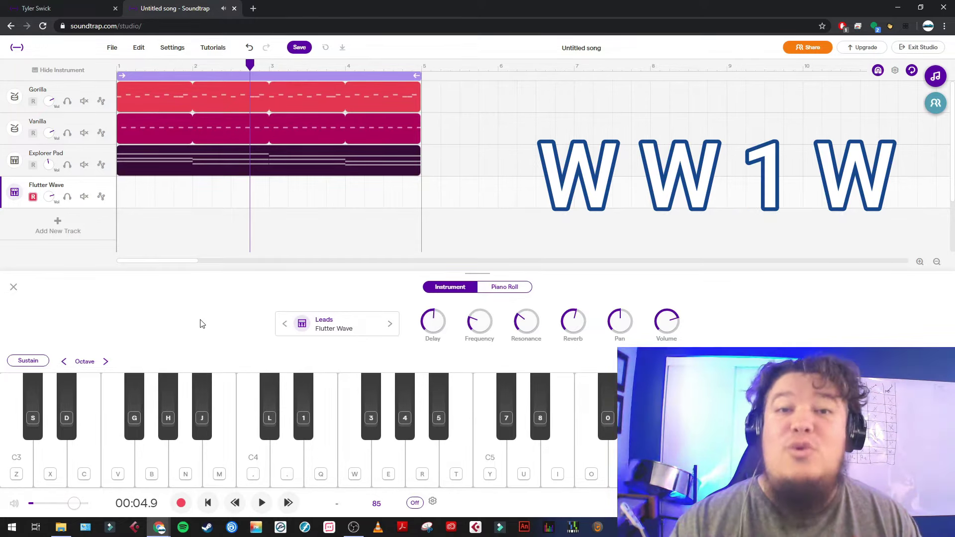
{"action": "key", "text": "1"}
{"action": "key", "text": "w"}
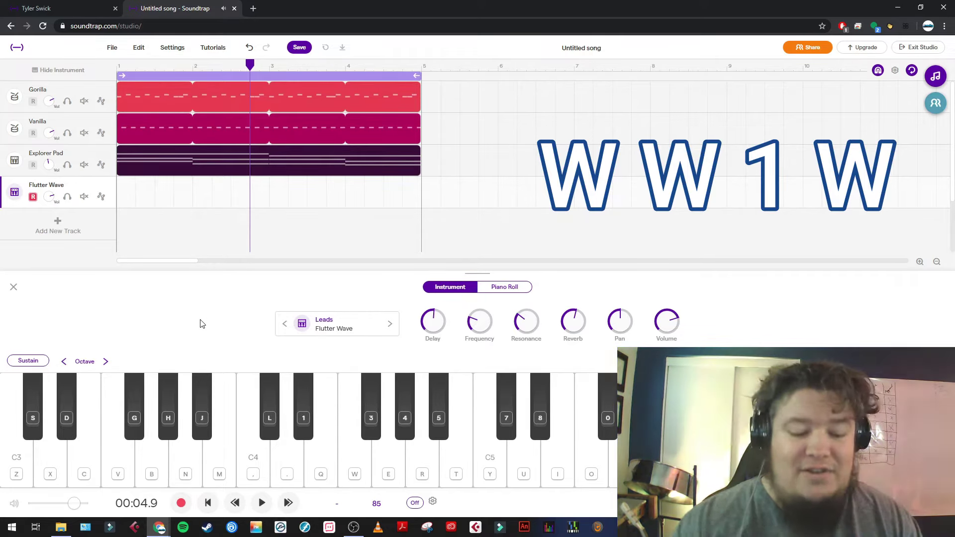
- Practise the melody extended to F4, F4, Eb4, F4, G4, then try C4 as the following note
{"action": "key", "text": "w"}
{"action": "key", "text": "w"}
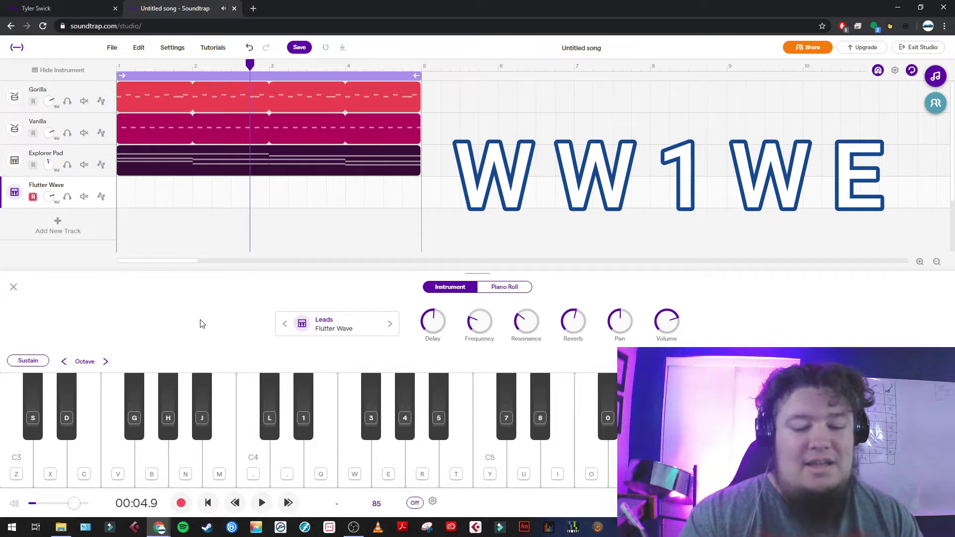
{"action": "key", "text": "1"}
{"action": "key", "text": "w"}
{"action": "key", "text": "e"}
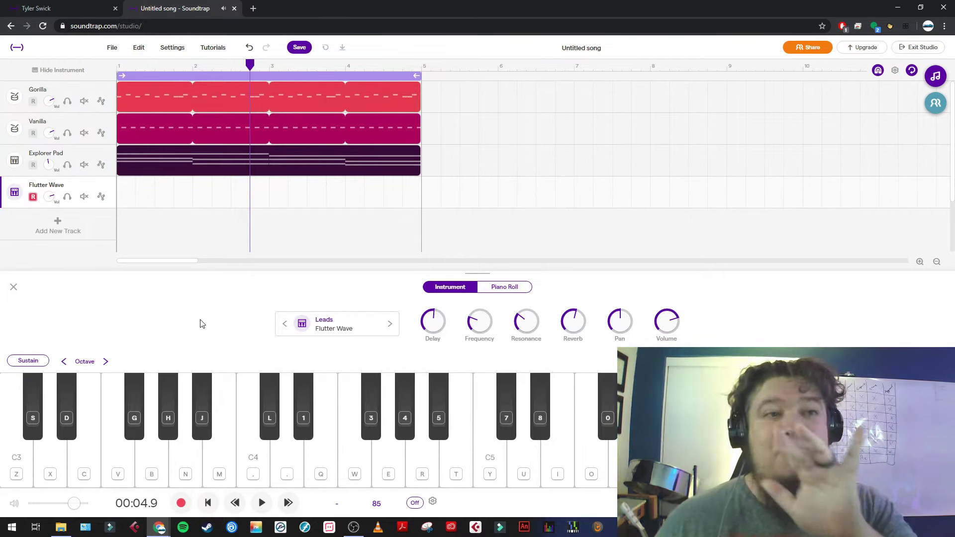
{"action": "key", "text": "1"}
{"action": "key", "text": "w"}
{"action": "key", "text": "e"}
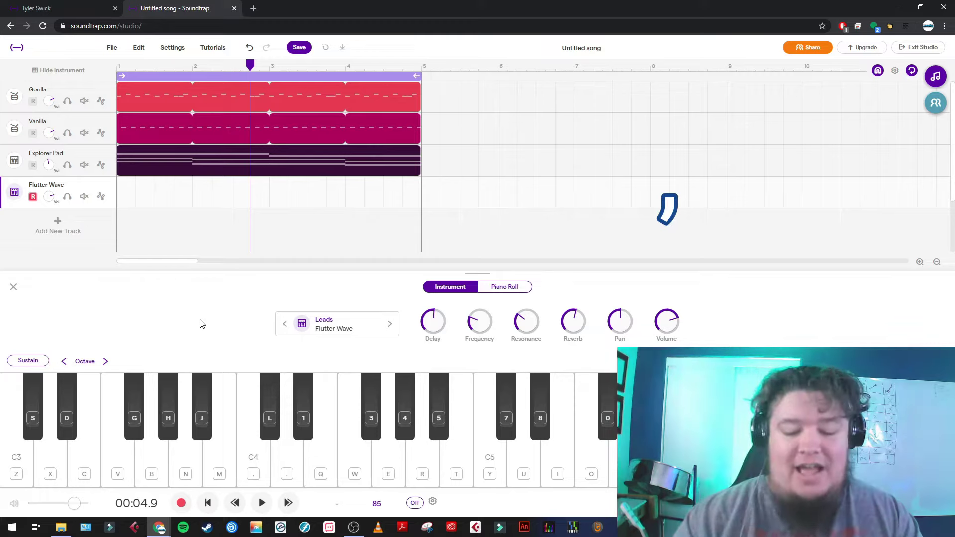
{"action": "key", "text": "comma"}
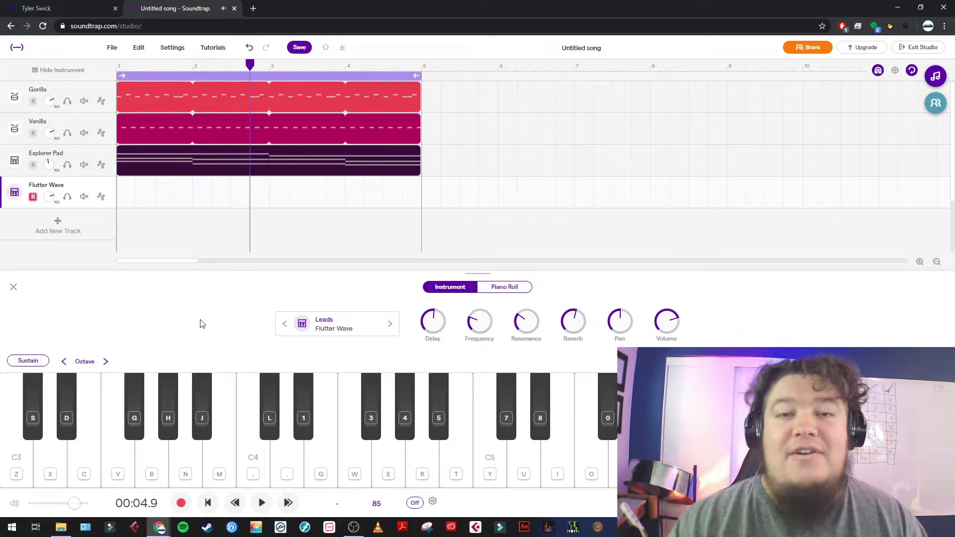
- Rehearse the full seven-note melody F4, F4, Eb4, F4, G4, C4, Eb4 several times on the Flutter Wave lead without recording
{"action": "key", "text": "w"}
{"action": "key", "text": "w"}
{"action": "key", "text": "1"}
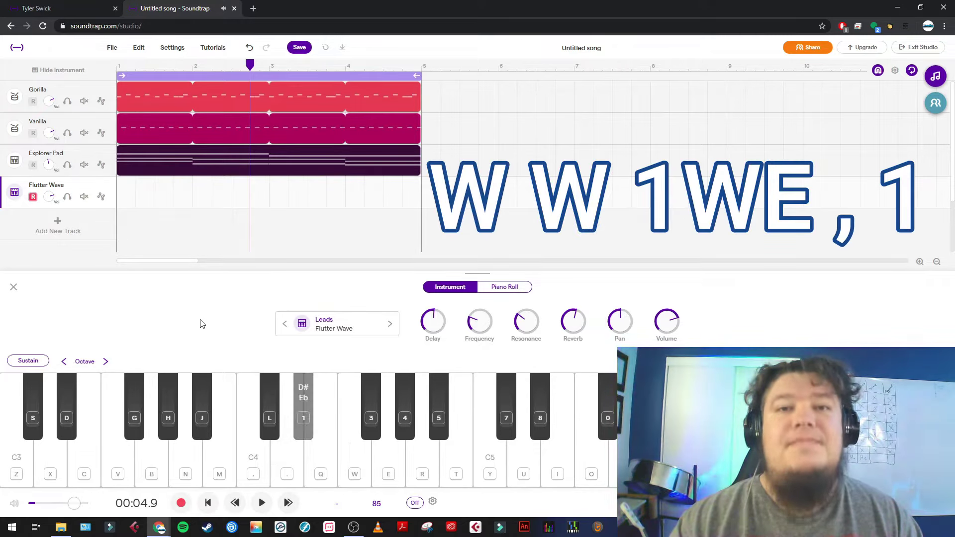
{"action": "key", "text": "w"}
{"action": "key", "text": "e"}
{"action": "key", "text": "comma"}
{"action": "key", "text": "1"}
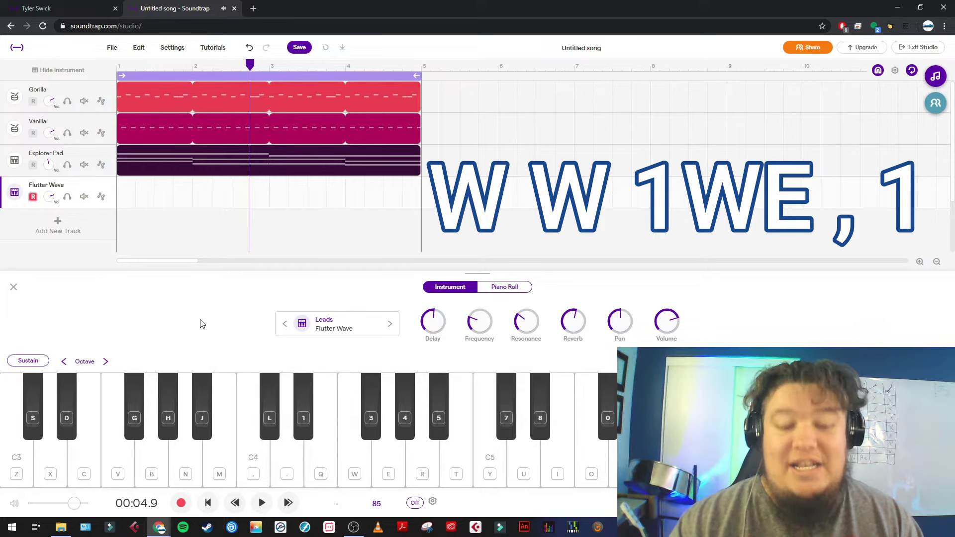
{"action": "key", "text": "w"}
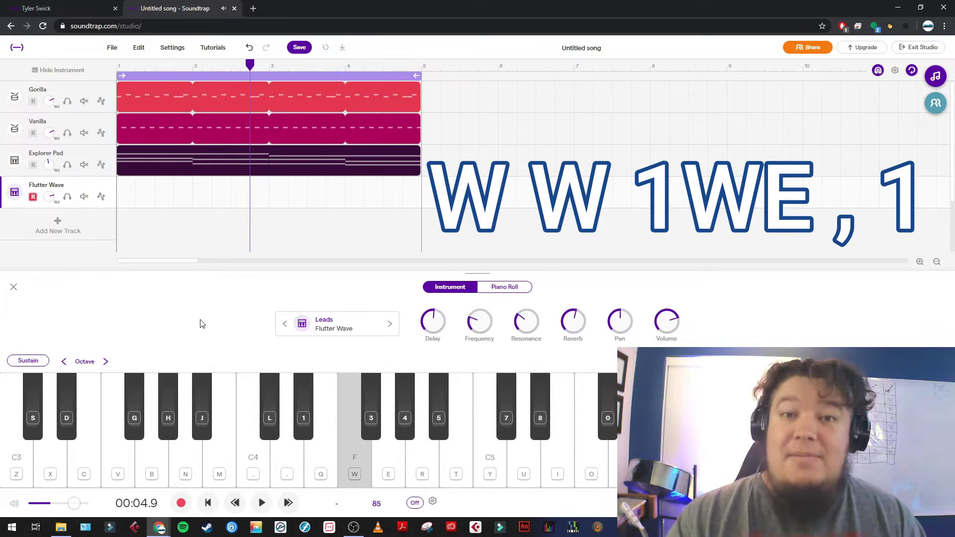
{"action": "key", "text": "w"}
{"action": "key", "text": "1"}
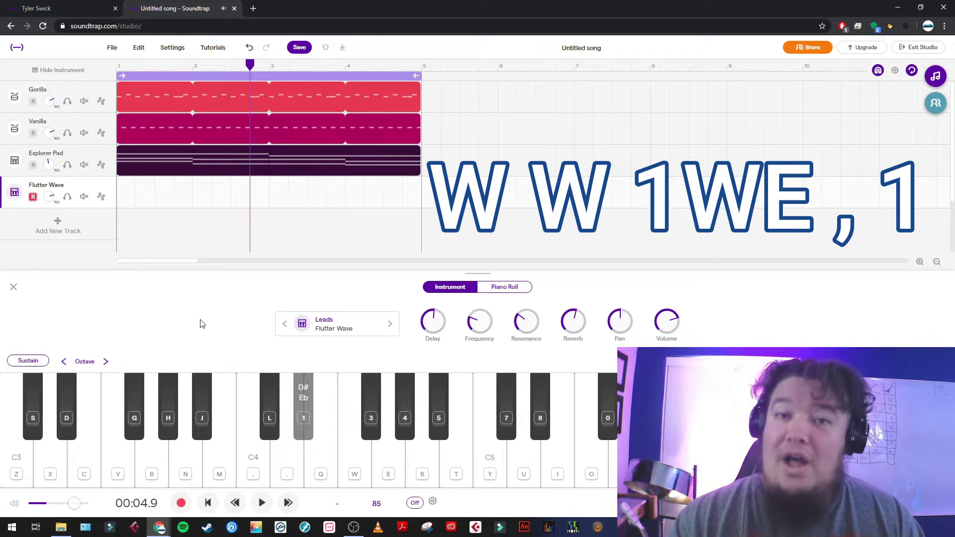
{"action": "key", "text": "w"}
{"action": "key", "text": "e"}
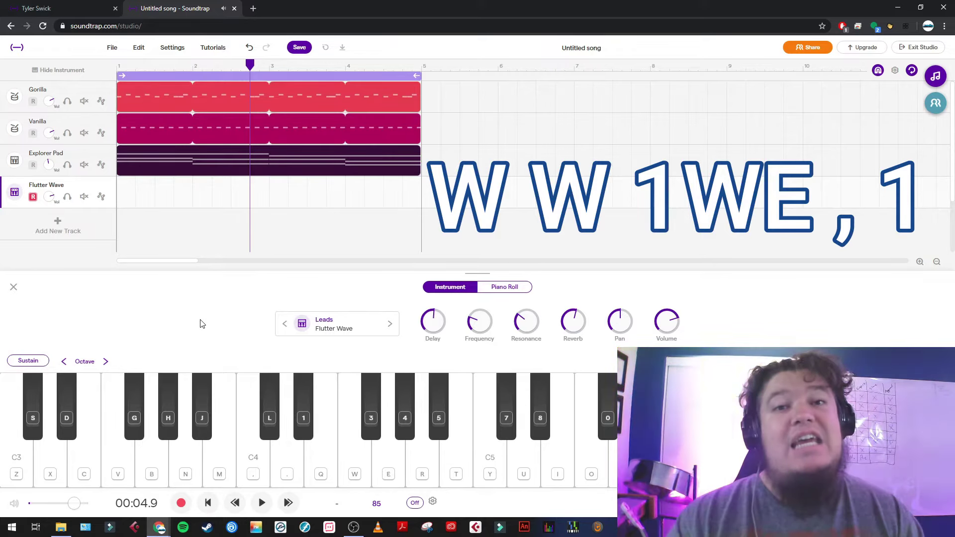
{"action": "key", "text": "comma"}
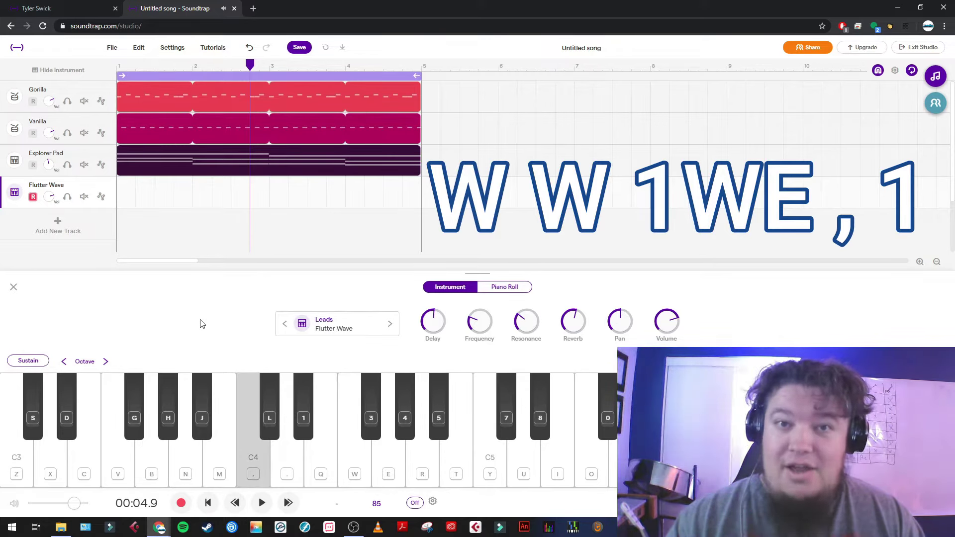
{"action": "key", "text": "1"}
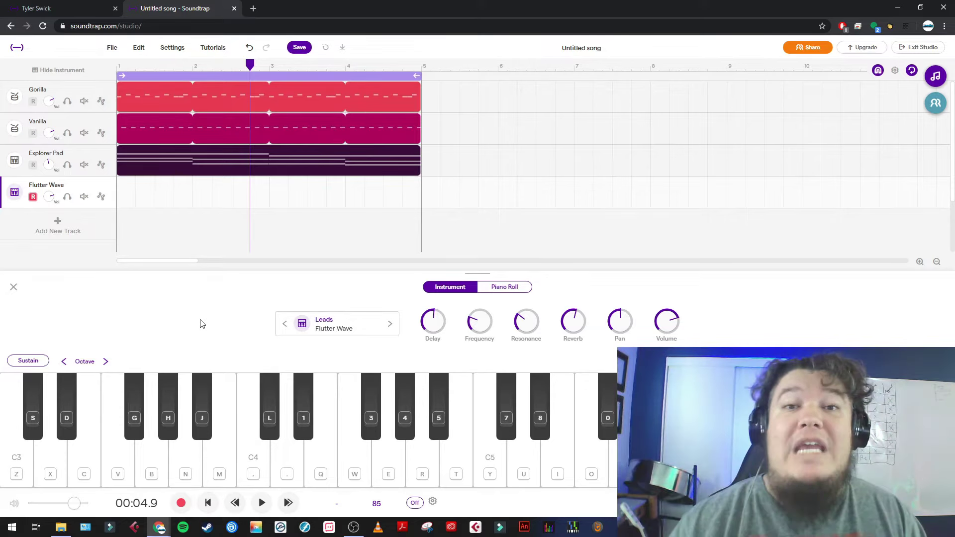
{"action": "key", "text": "w"}
{"action": "key", "text": "w"}
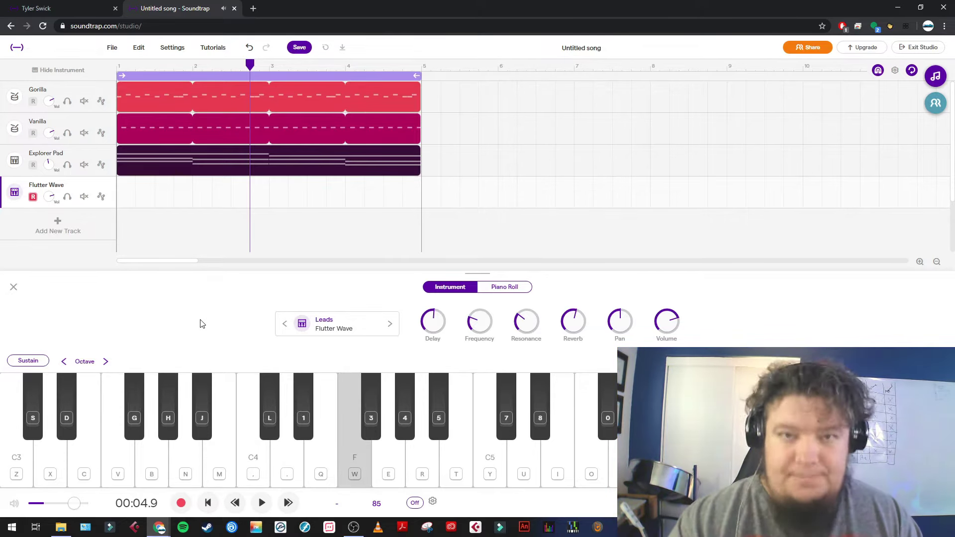
{"action": "key", "text": "e"}
{"action": "key", "text": "comma"}
{"action": "key", "text": "1"}
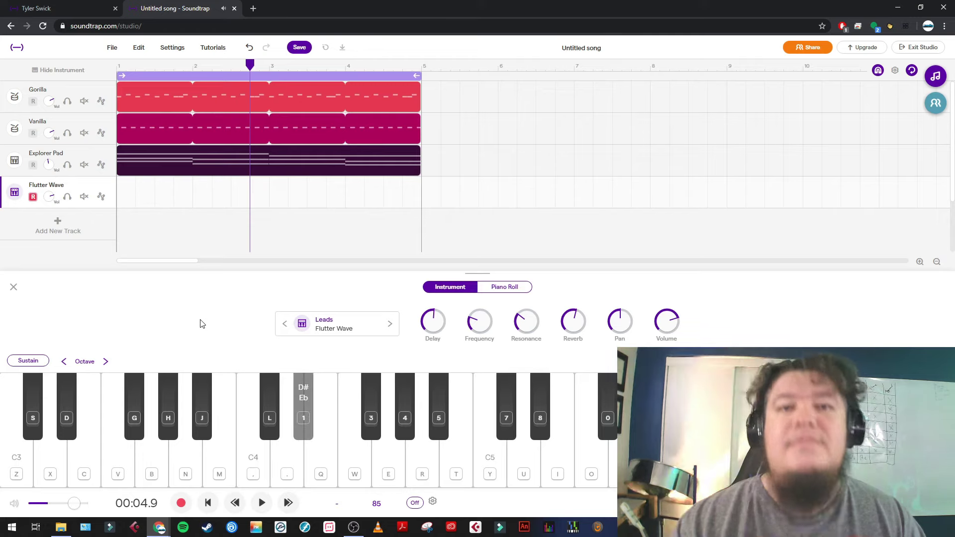
{"action": "key", "text": "w"}
{"action": "key", "text": "w"}
{"action": "key", "text": "1"}
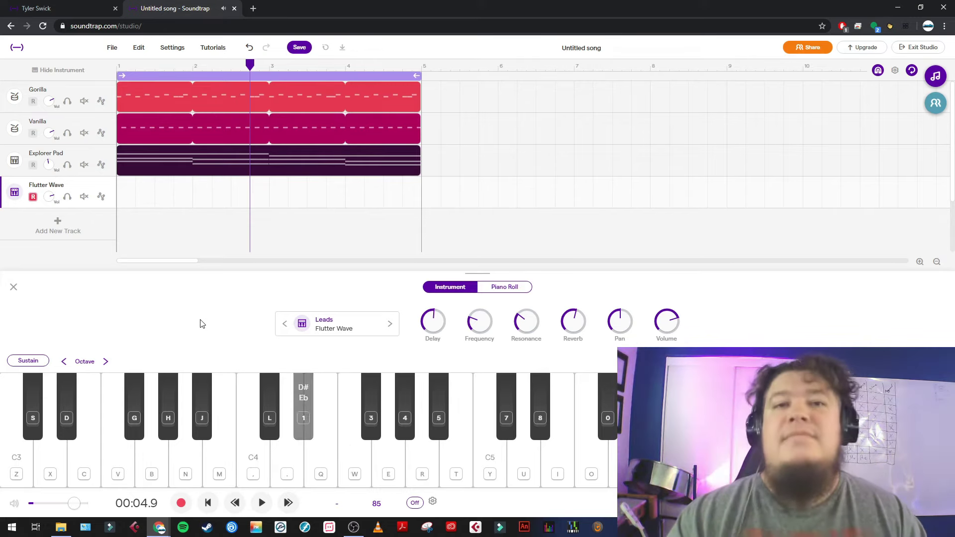
{"action": "key", "text": "w"}
{"action": "key", "text": "e"}
{"action": "key", "text": "comma"}
{"action": "key", "text": "1"}
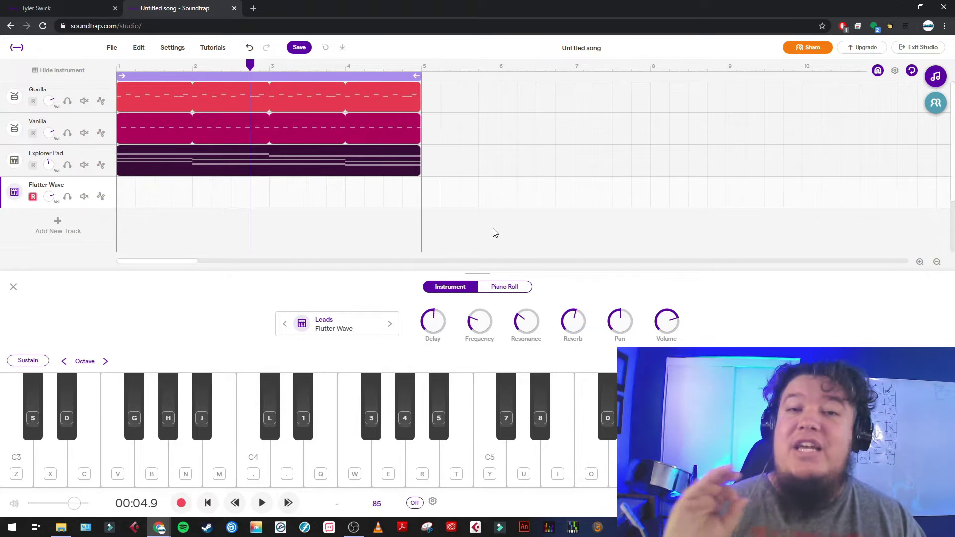
- Try the notes C4, F4, C4 on the Flutter Wave lead without recording
{"action": "key", "text": "comma"}
{"action": "key", "text": "w"}
{"action": "key", "text": "comma"}
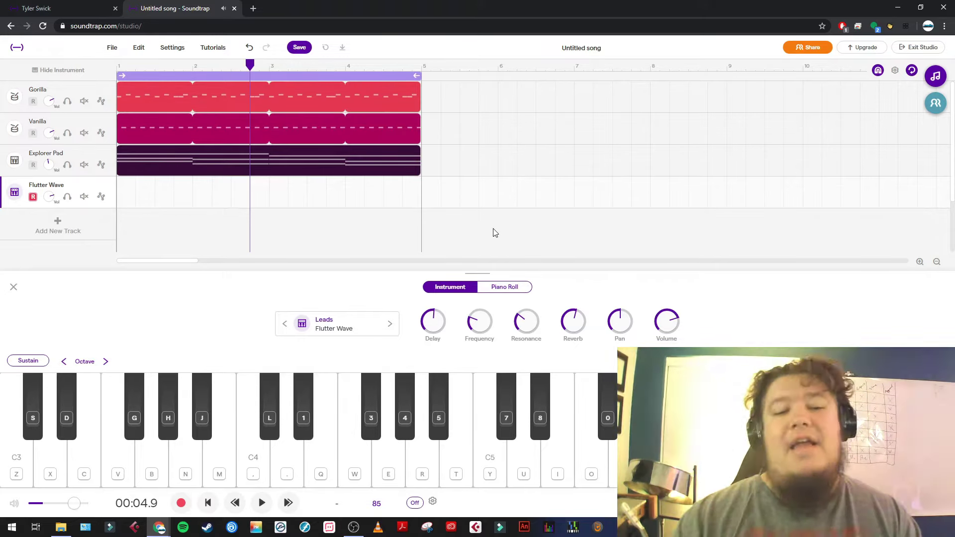
- Record the seven-note melody F4, F4, Eb4, F4, G4, C4, Eb4 twice across bars 1 and 2 of the Flutter Wave track
{"action": "key", "text": "Return"}
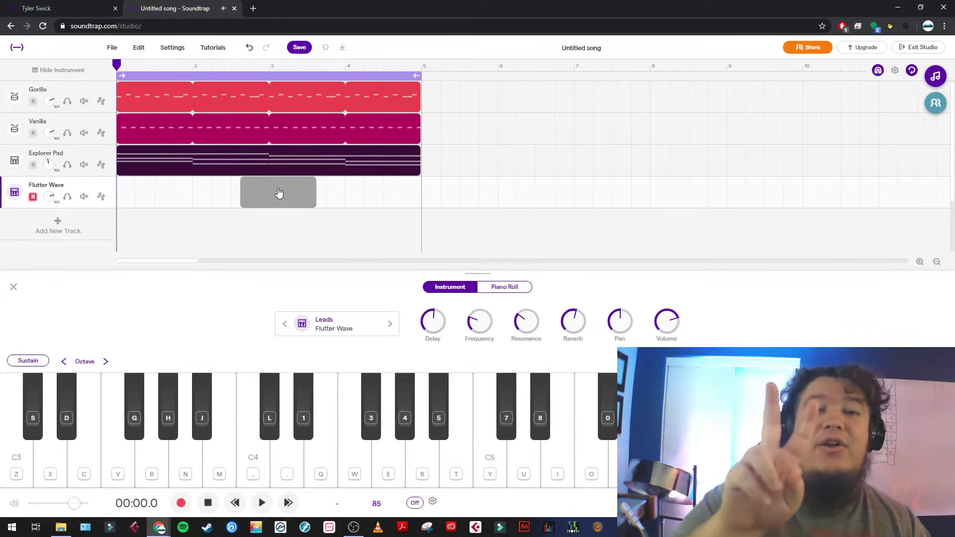
{"action": "left_click", "coordinate": [182, 505]}
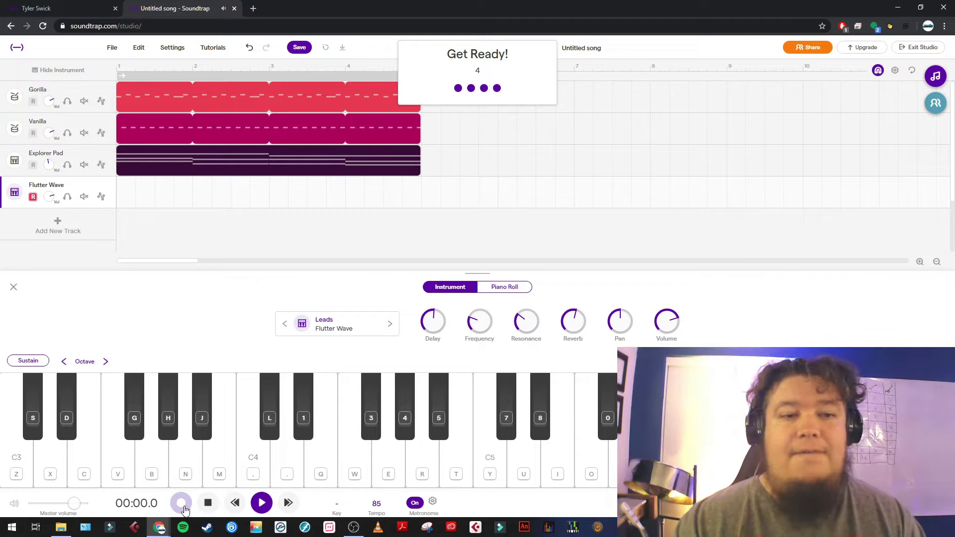
{"action": "key", "text": "w"}
{"action": "key", "text": "w"}
{"action": "key", "text": "1"}
{"action": "key", "text": "w"}
{"action": "key", "text": "e"}
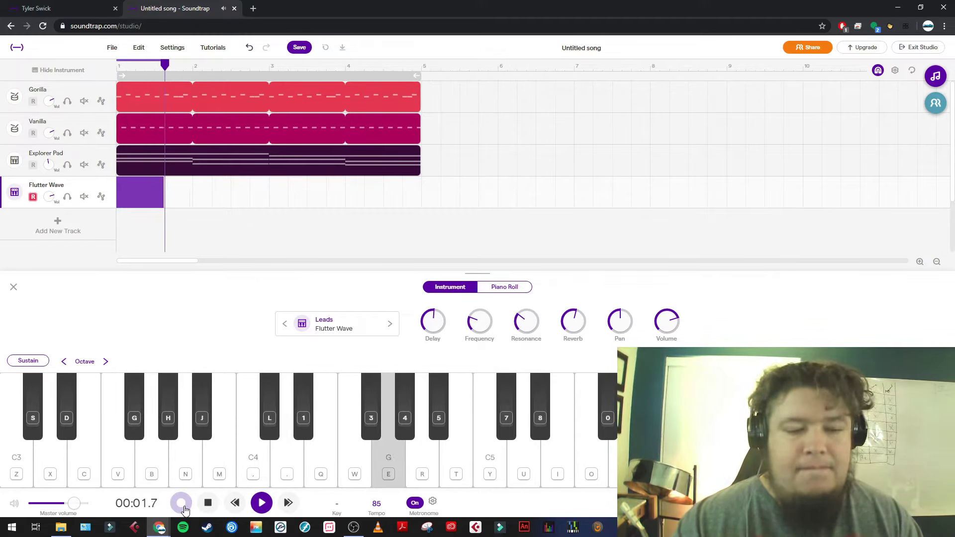
{"action": "key", "text": "comma"}
{"action": "key", "text": "1"}
{"action": "key", "text": "w"}
{"action": "key", "text": "w"}
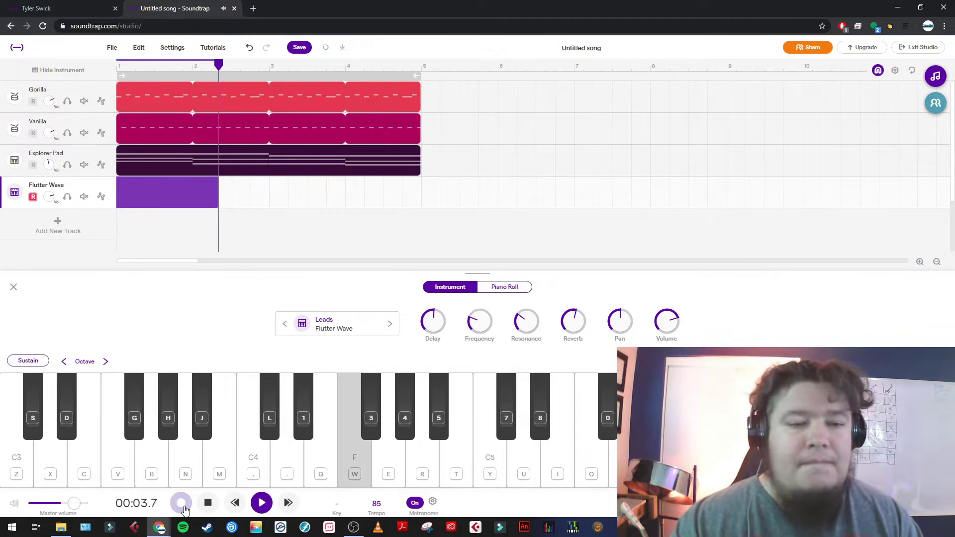
{"action": "key", "text": "e"}
{"action": "key", "text": "comma"}
{"action": "key", "text": "1"}
{"action": "left_click", "coordinate": [184, 510]}
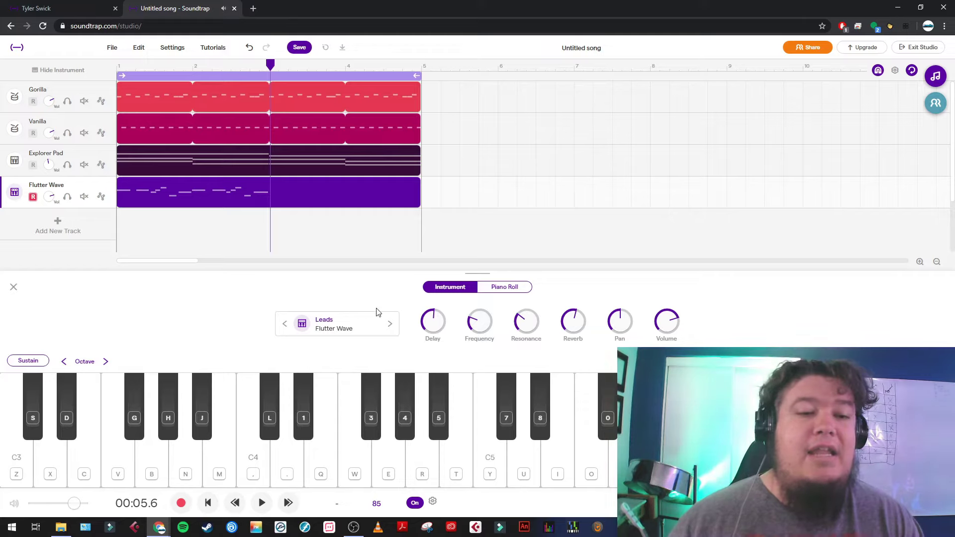
- Open the recorded Flutter Wave region for note editing and quantize all its notes to 1/16
{"action": "double_click", "coordinate": [239, 192]}
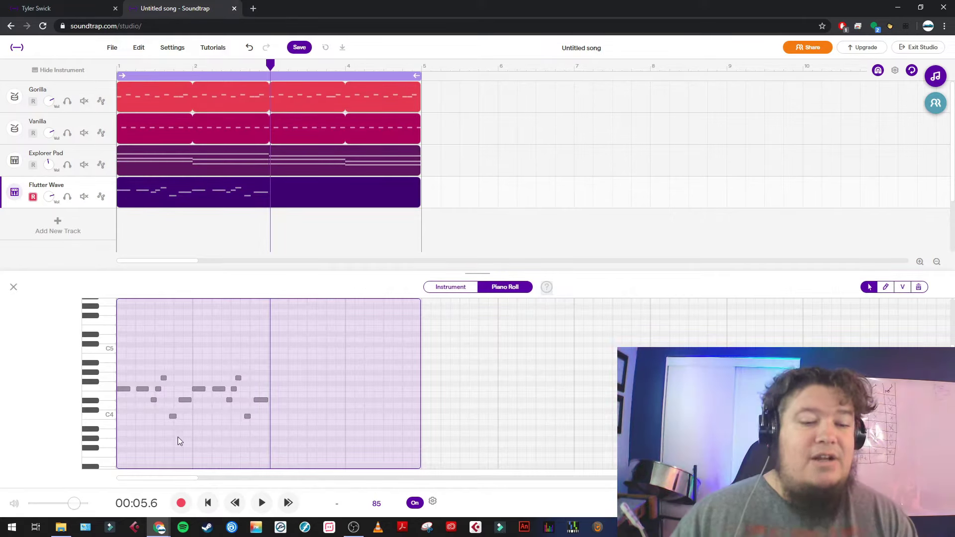
{"action": "left_click", "coordinate": [193, 419]}
{"action": "key", "text": "ctrl+a"}
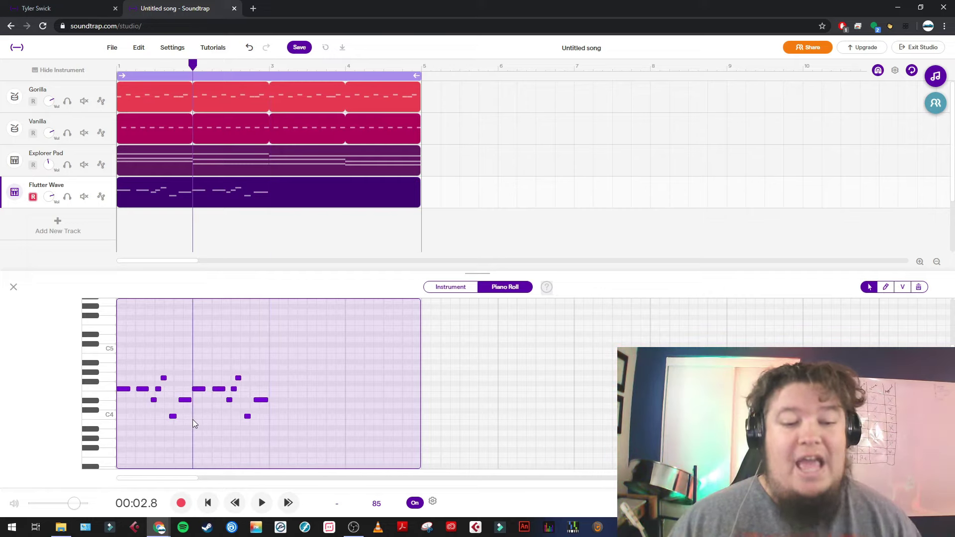
{"action": "right_click", "coordinate": [207, 426]}
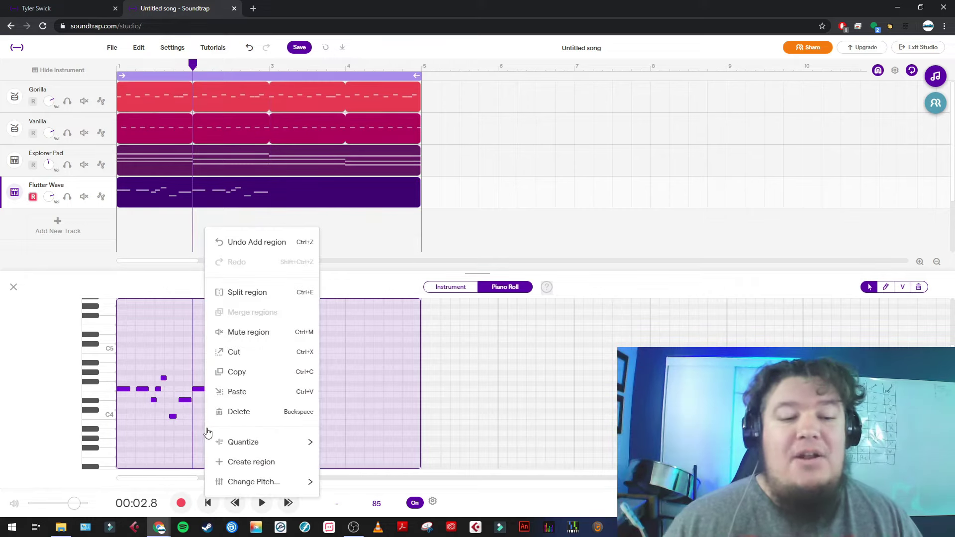
{"action": "mouse_move", "coordinate": [251, 449]}
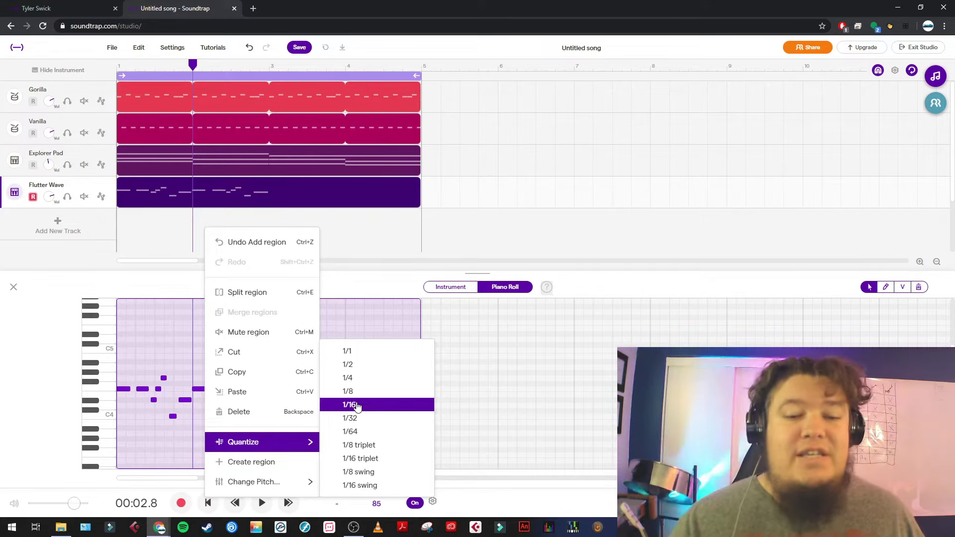
{"action": "left_click", "coordinate": [356, 405]}
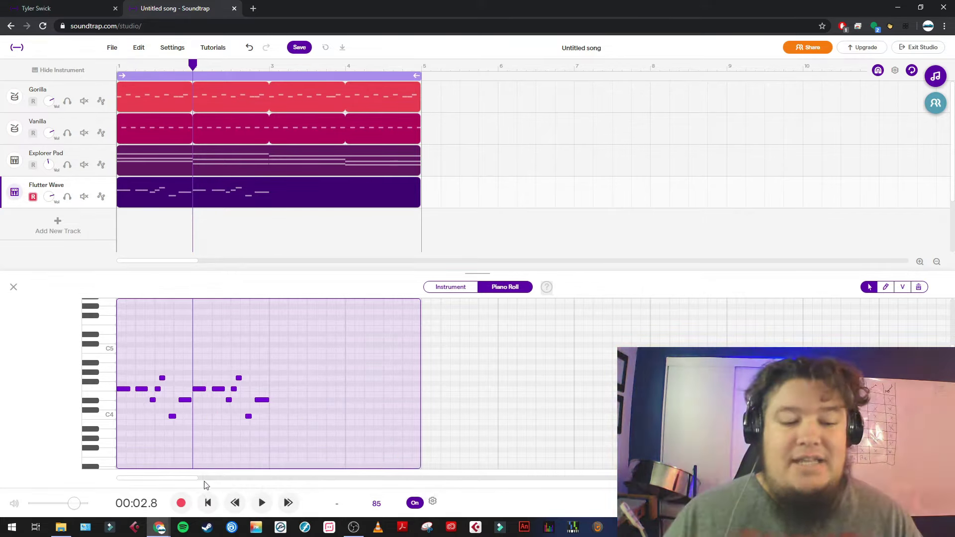
- Play the quantized melody from the start of the song and examine its notes in bars 1 and 2 up close
{"action": "left_click", "coordinate": [208, 502]}
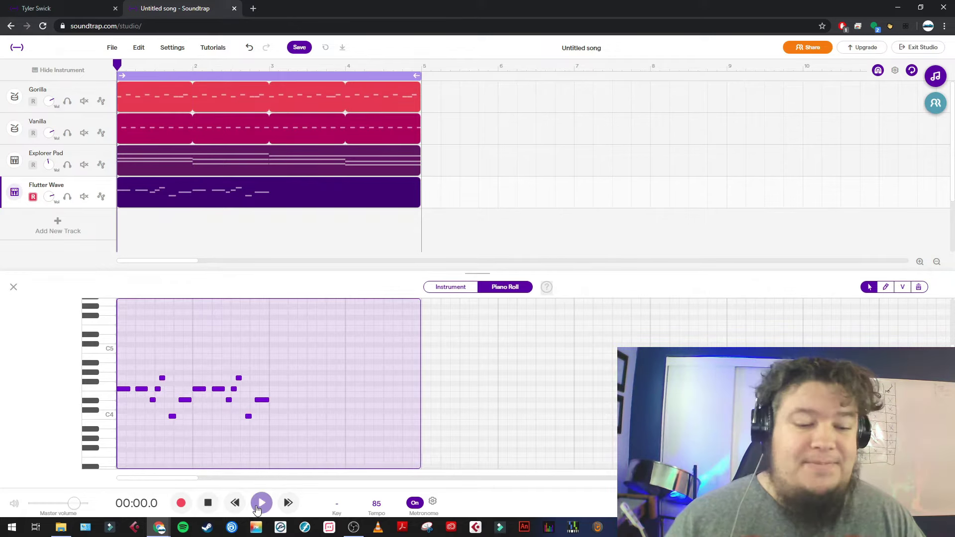
{"action": "left_click", "coordinate": [257, 507]}
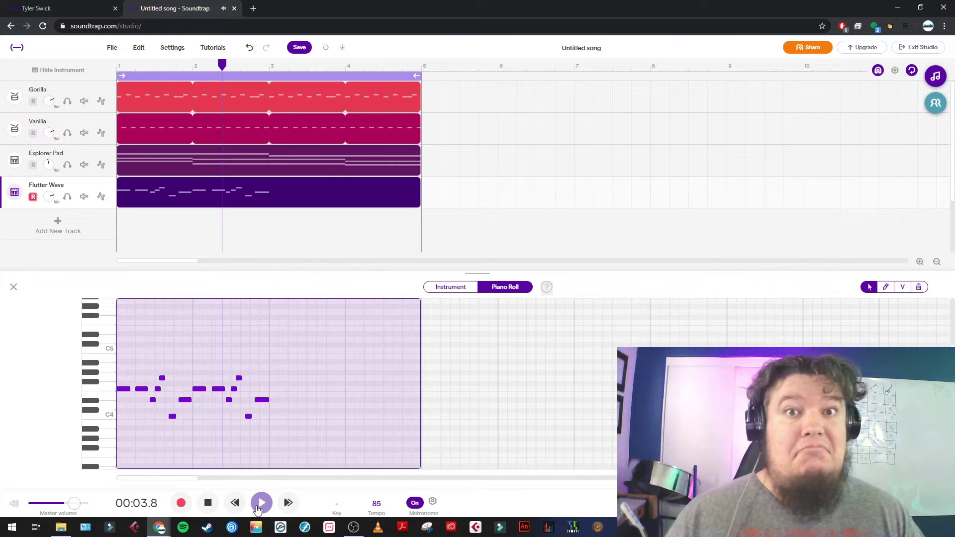
{"action": "left_click", "coordinate": [208, 503]}
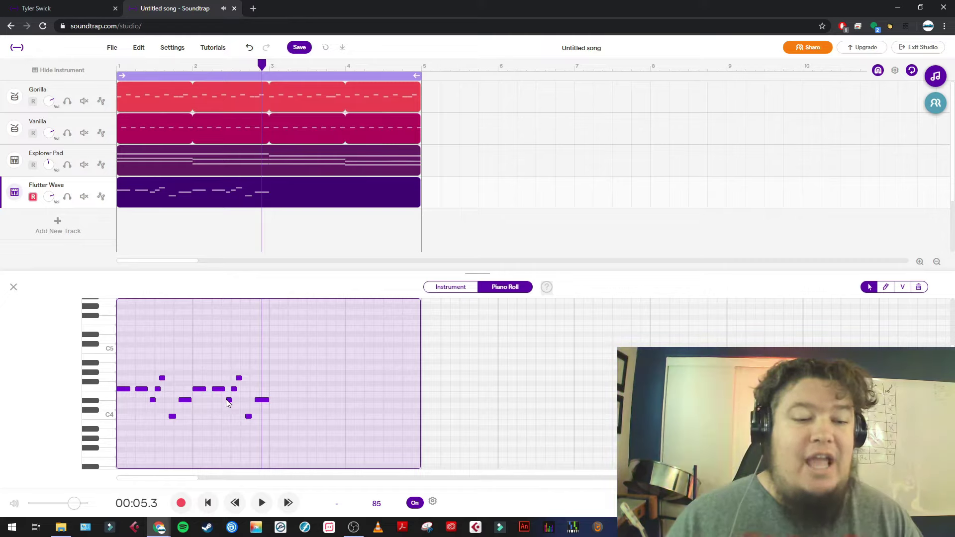
{"action": "scroll", "coordinate": [168, 393], "scroll_direction": "up", "scroll_amount": 4}
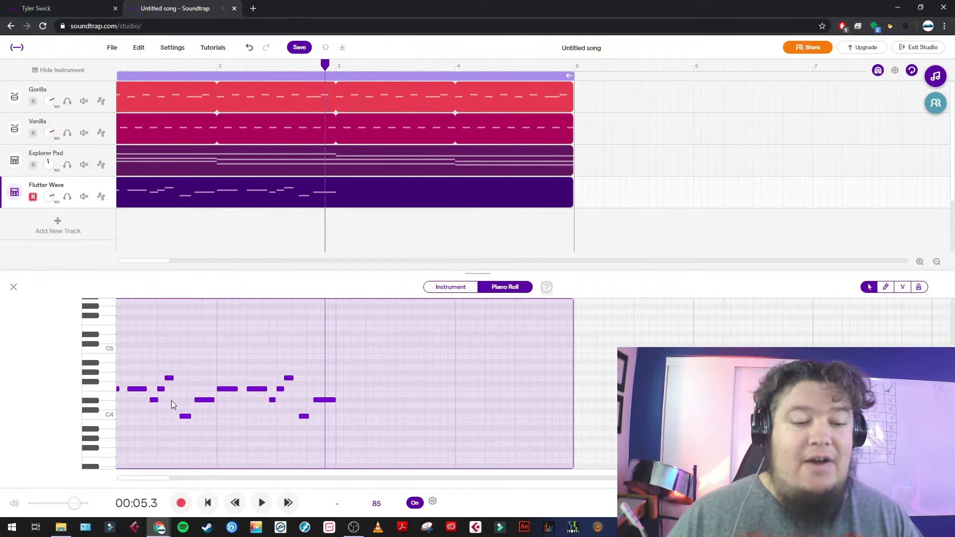
{"action": "left_click_drag", "start_coordinate": [149, 478], "coordinate": [141, 483]}
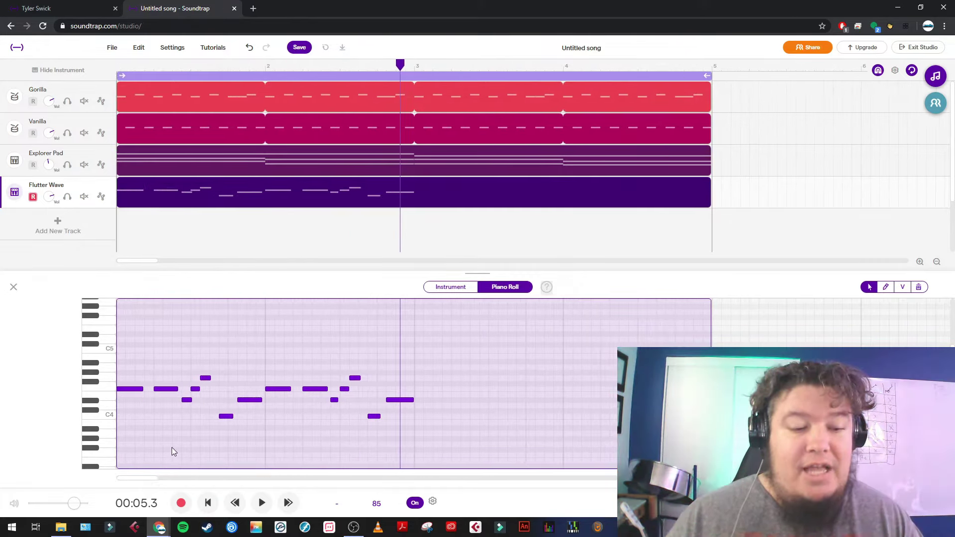
{"action": "left_click", "coordinate": [424, 69]}
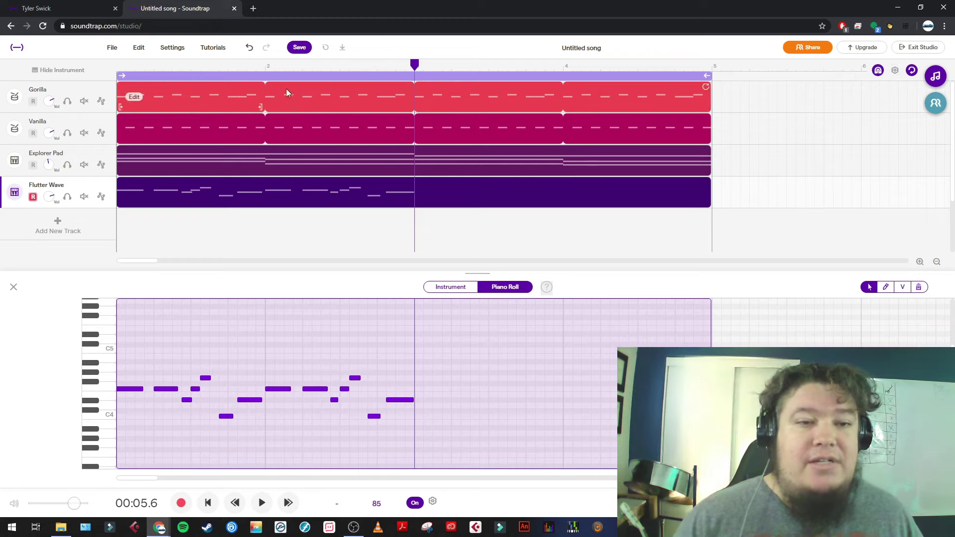
{"action": "left_click", "coordinate": [266, 65]}
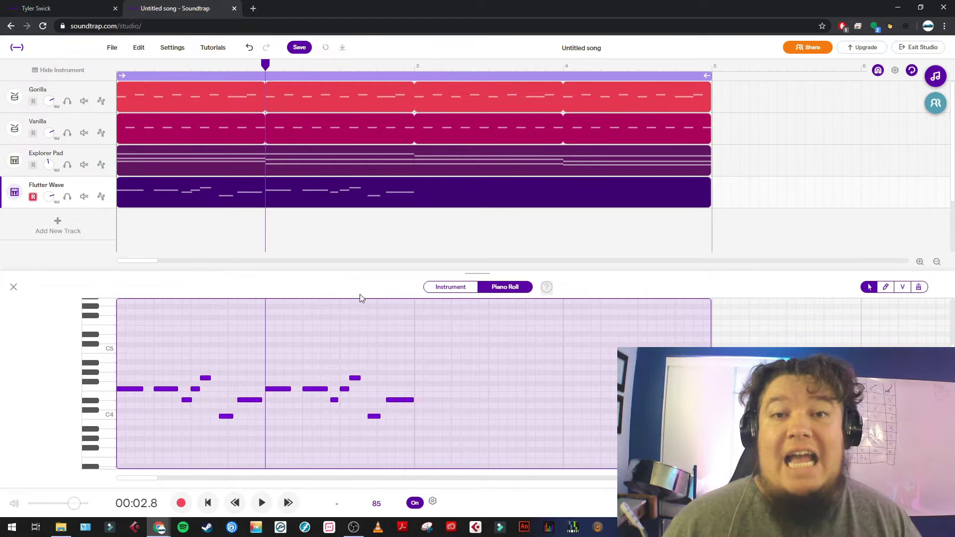
- Practise the second phrase Bb4, G4, F4, Eb4 twice with a closing F4 on the Flutter Wave lead without recording
{"action": "left_click", "coordinate": [451, 289]}
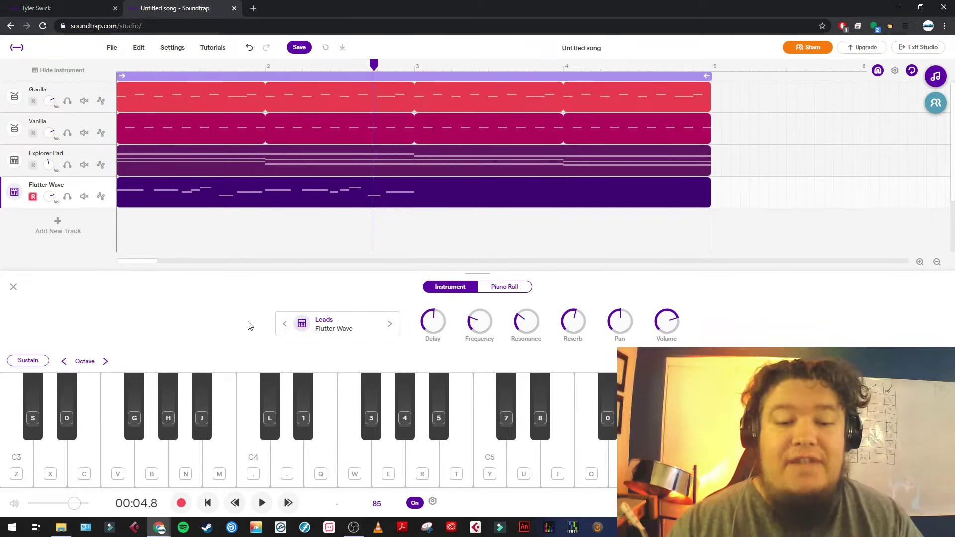
{"action": "key", "text": "5"}
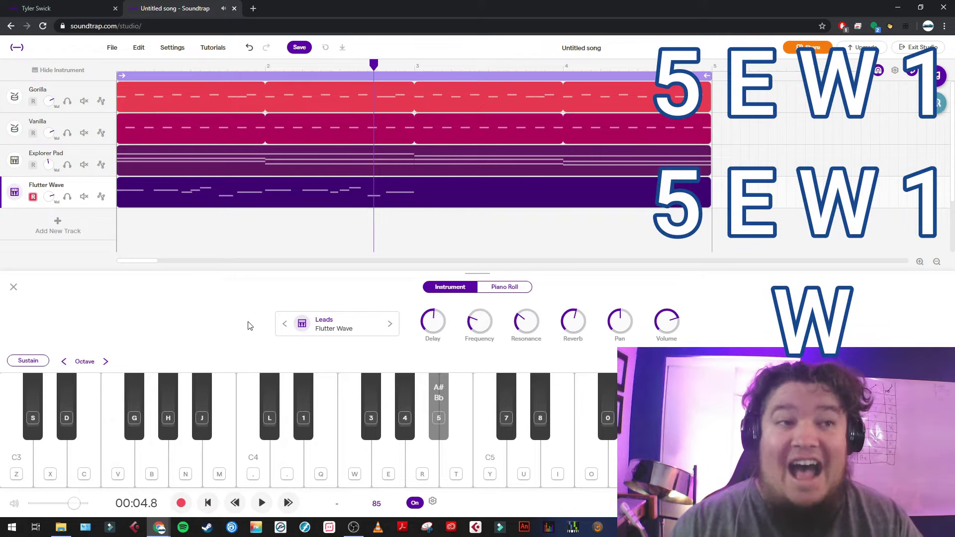
{"action": "key", "text": "5"}
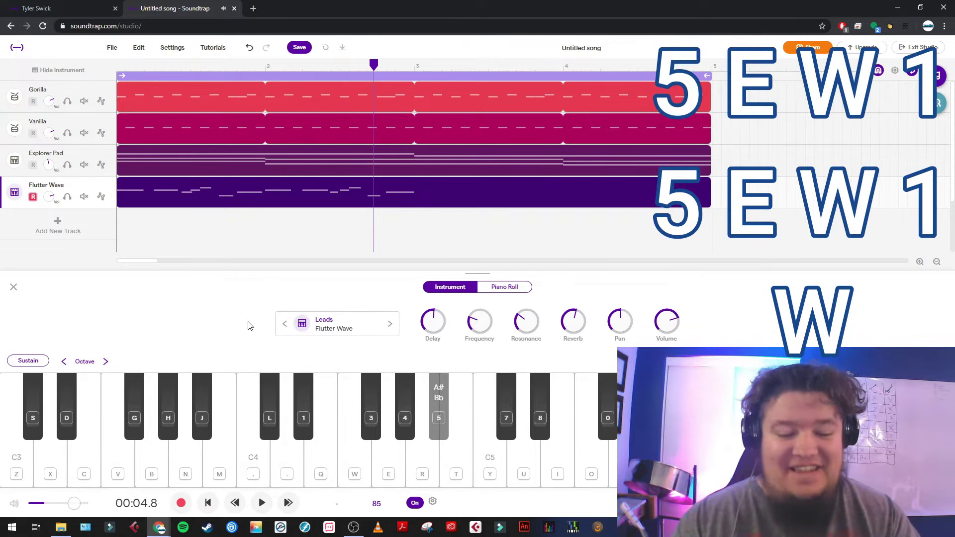
{"action": "key", "text": "e"}
{"action": "key", "text": "w"}
{"action": "key", "text": "1"}
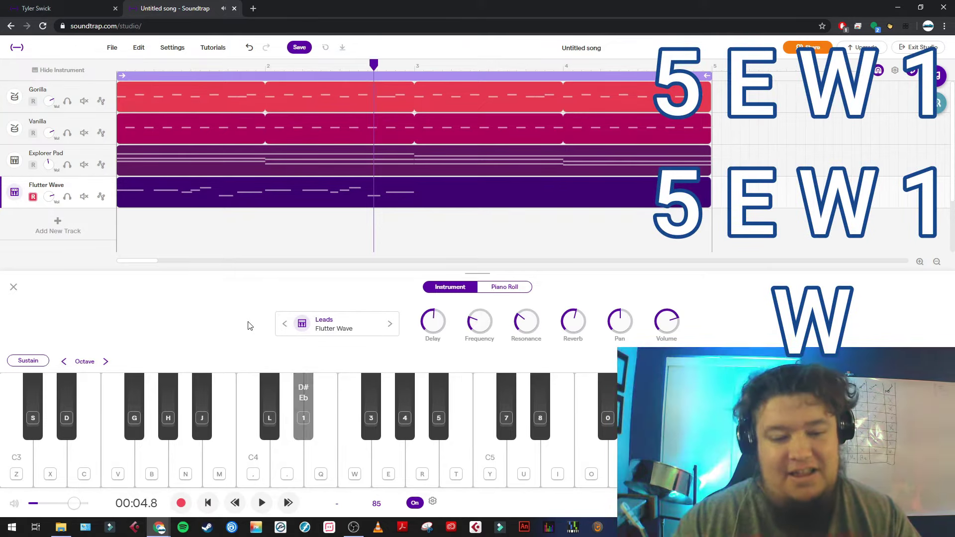
{"action": "key", "text": "5"}
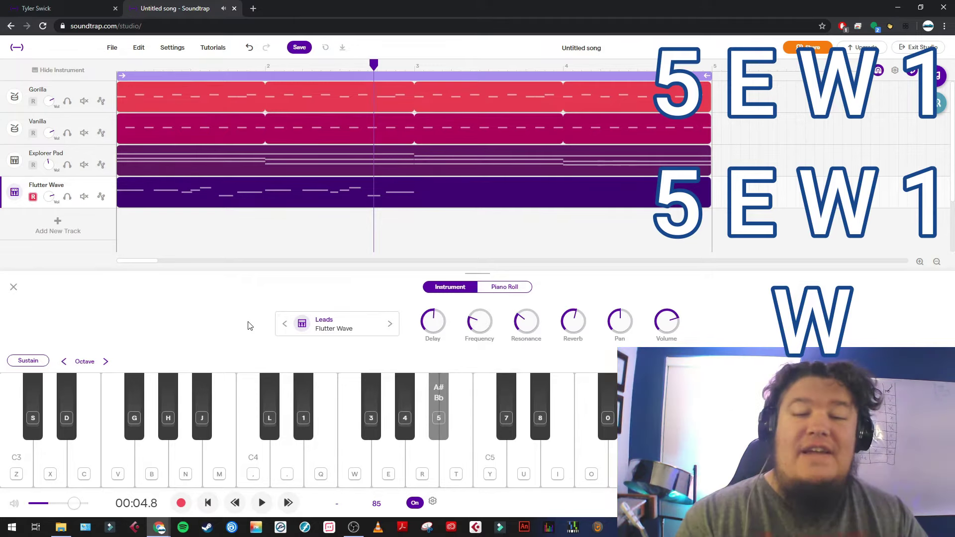
{"action": "key", "text": "e"}
{"action": "key", "text": "w"}
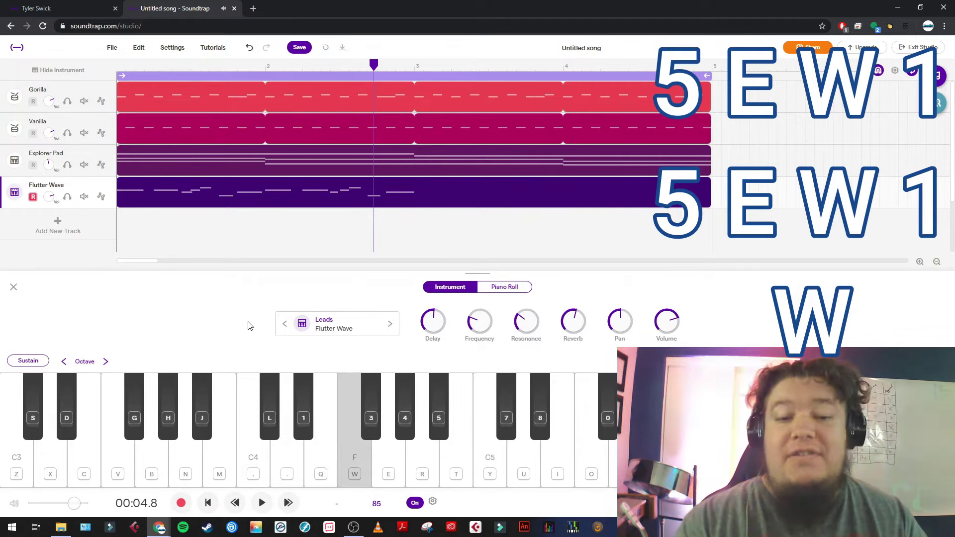
{"action": "key", "text": "1"}
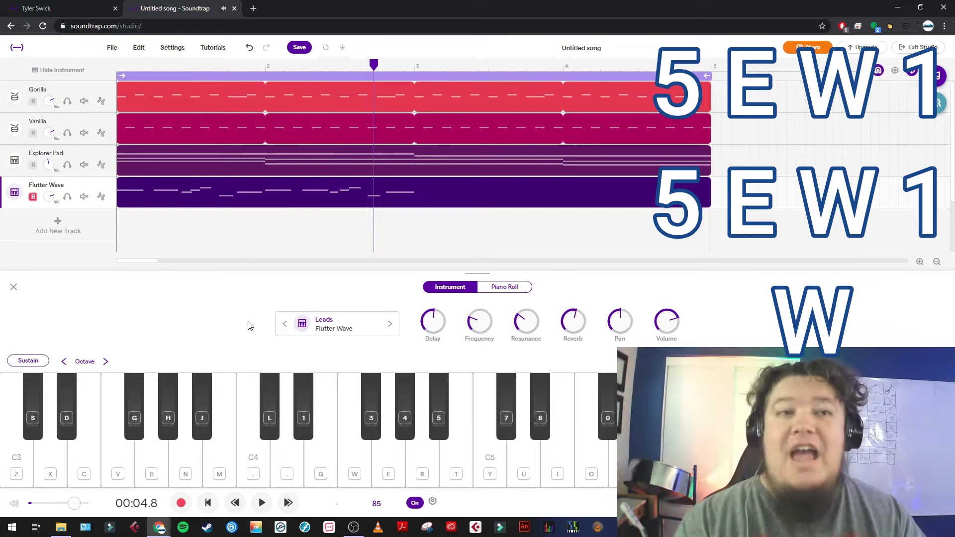
{"action": "key", "text": "w"}
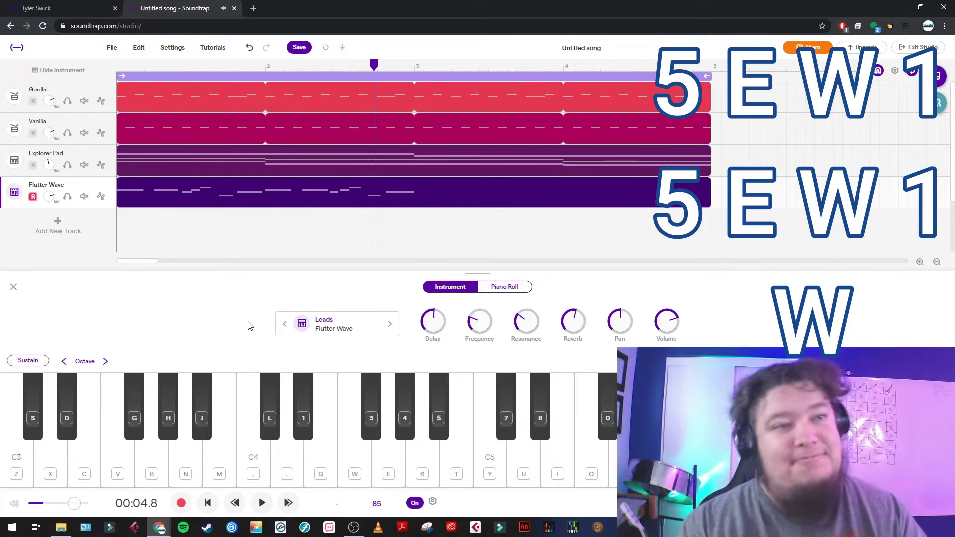
- Rehearse the full nine-note phrase Bb4, G4, F4, Eb4, Bb4, G4, F4, Eb4, F4 in one continuous run without recording
{"action": "key", "text": "1"}
{"action": "key", "text": "5"}
{"action": "key", "text": "e"}
{"action": "key", "text": "1"}
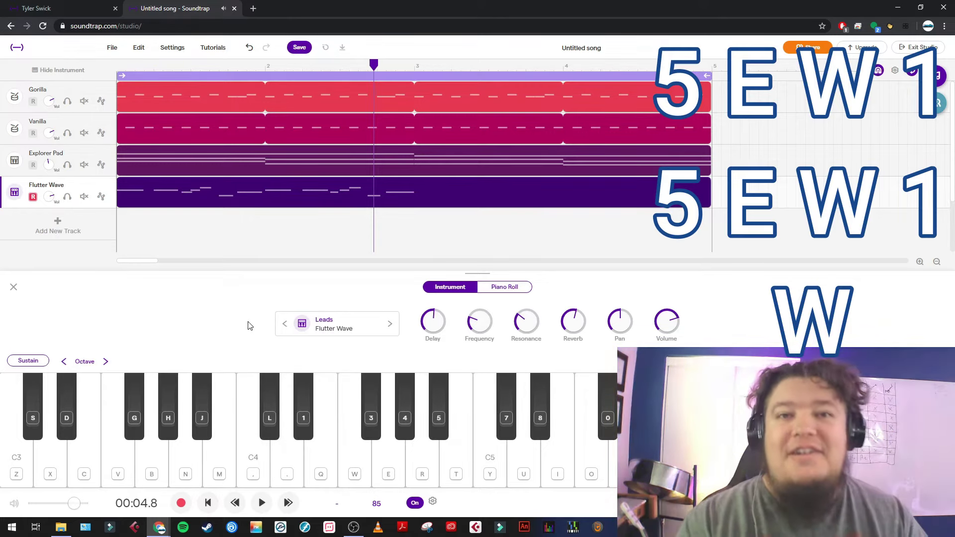
{"action": "key", "text": "5"}
{"action": "key", "text": "e"}
{"action": "key", "text": "w"}
{"action": "key", "text": "1"}
{"action": "key", "text": "5"}
{"action": "key", "text": "e"}
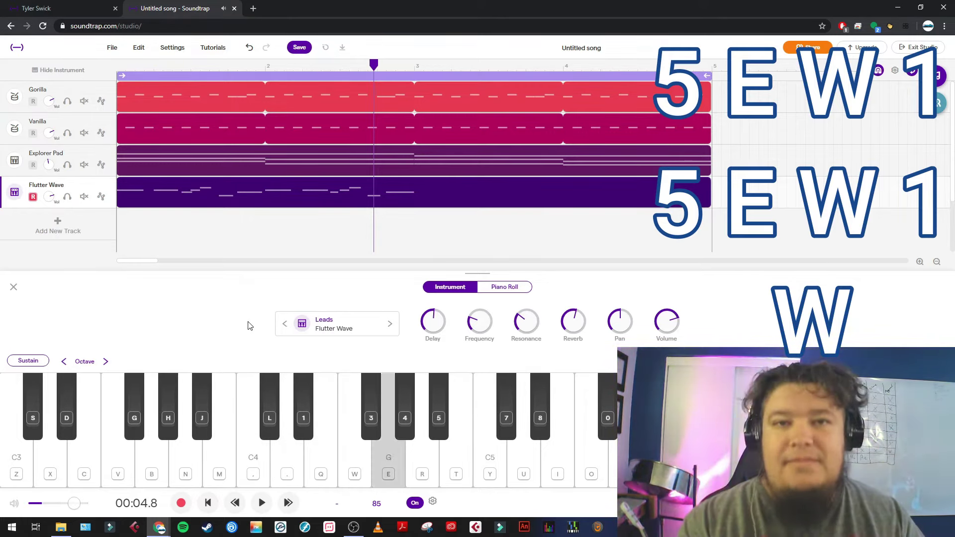
{"action": "key", "text": "1"}
{"action": "key", "text": "w"}
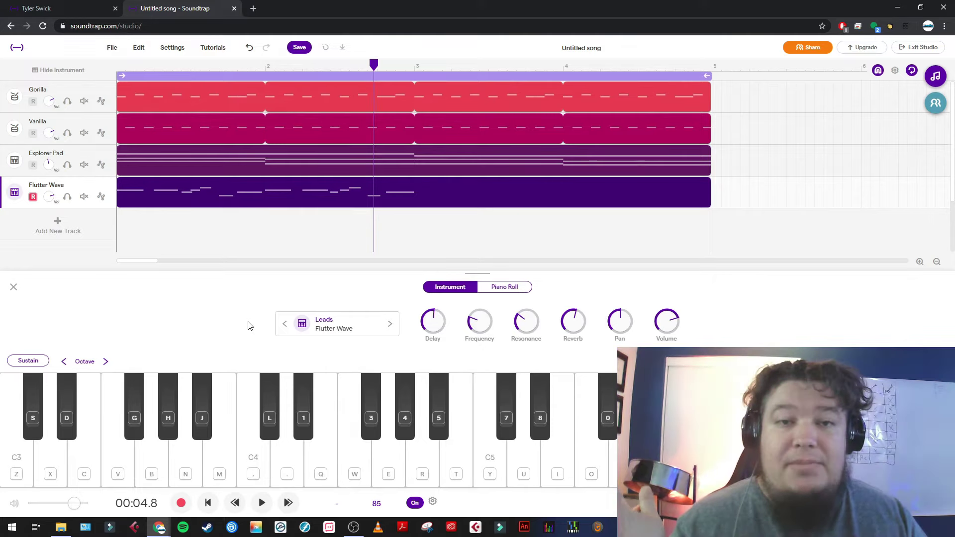
- Return the playhead to the song's start and run through the second phrase again, ending on F4
{"action": "key", "text": "Return"}
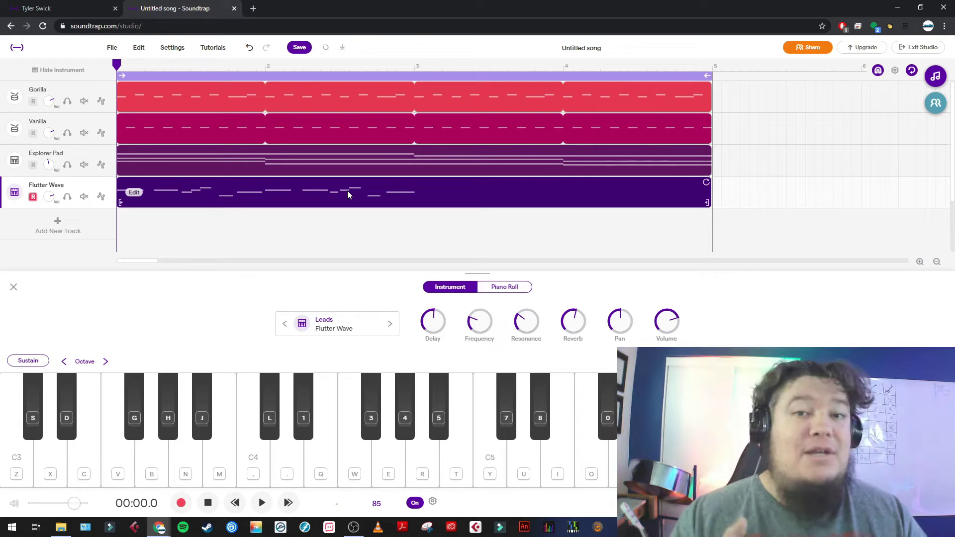
{"action": "key", "text": "5"}
{"action": "key", "text": "e"}
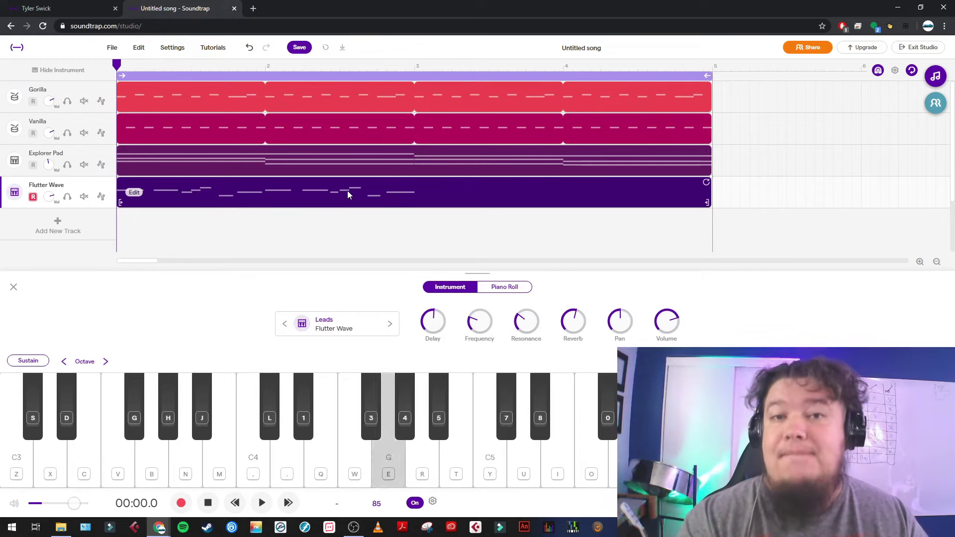
{"action": "key", "text": "w"}
{"action": "key", "text": "1"}
{"action": "key", "text": "e"}
{"action": "key", "text": "w"}
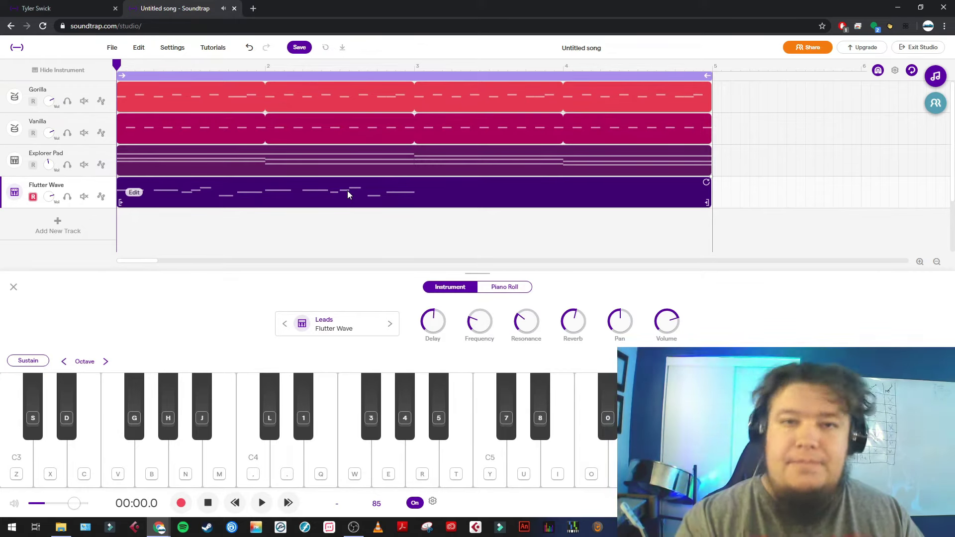
{"action": "key", "text": "w"}
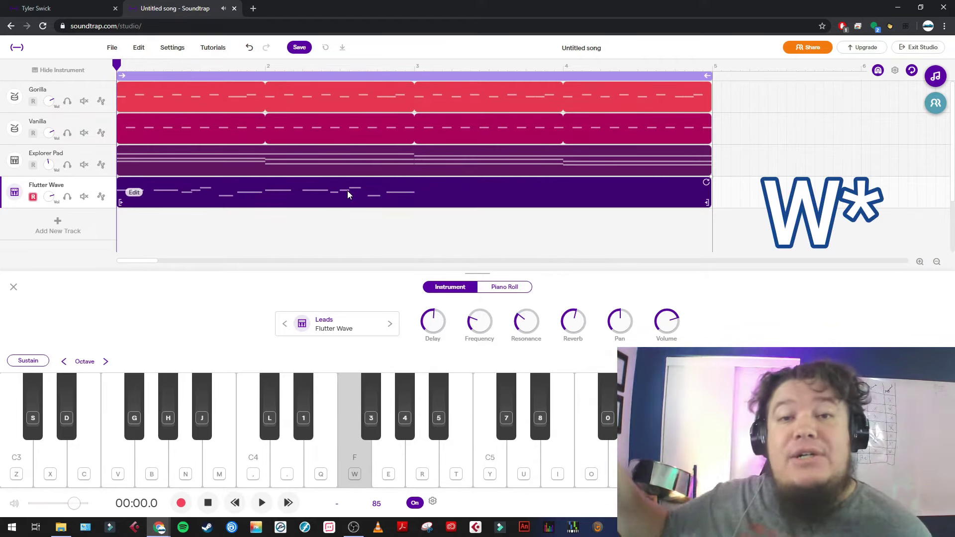
- Record the second Flutter Wave phrase, Bb4, G4, F4, Eb4 twice with a long closing F4, into bars 3 and 4
{"action": "key", "text": "r"}
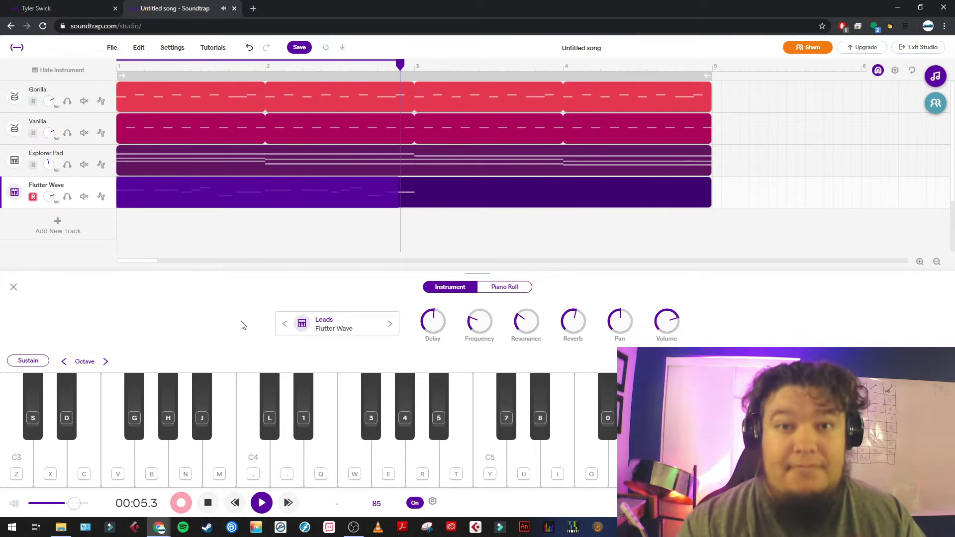
{"action": "key", "text": "e"}
{"action": "key", "text": "1"}
{"action": "key", "text": "5"}
{"action": "key", "text": "e"}
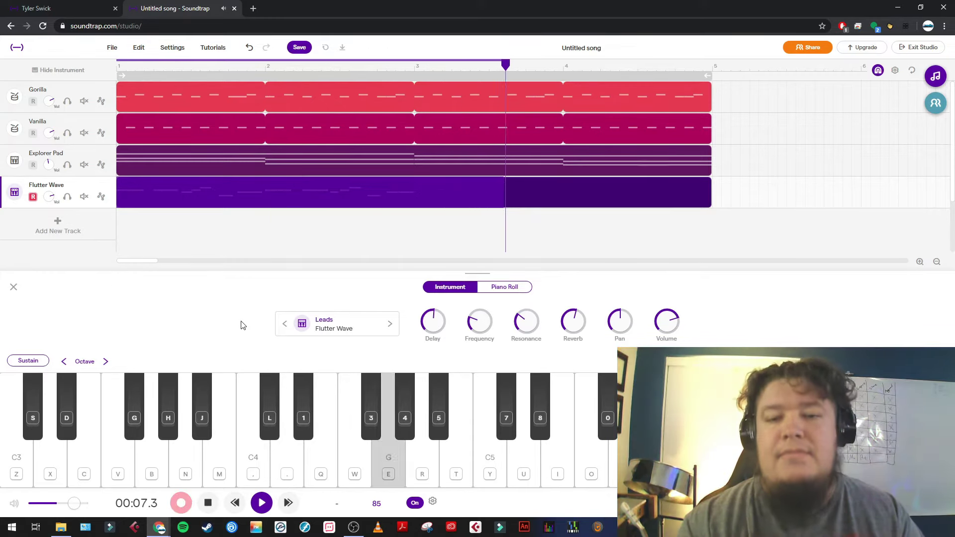
{"action": "key", "text": "w"}
{"action": "key", "text": "w"}
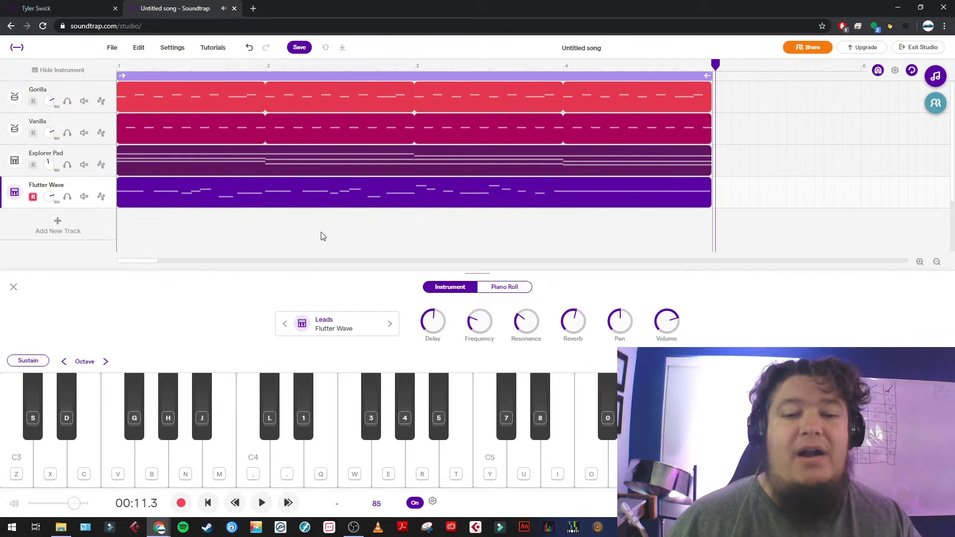
- Quantize all the notes of the four-bar Flutter Wave melody and play the loop back from bar 4
{"action": "left_click", "coordinate": [517, 291]}
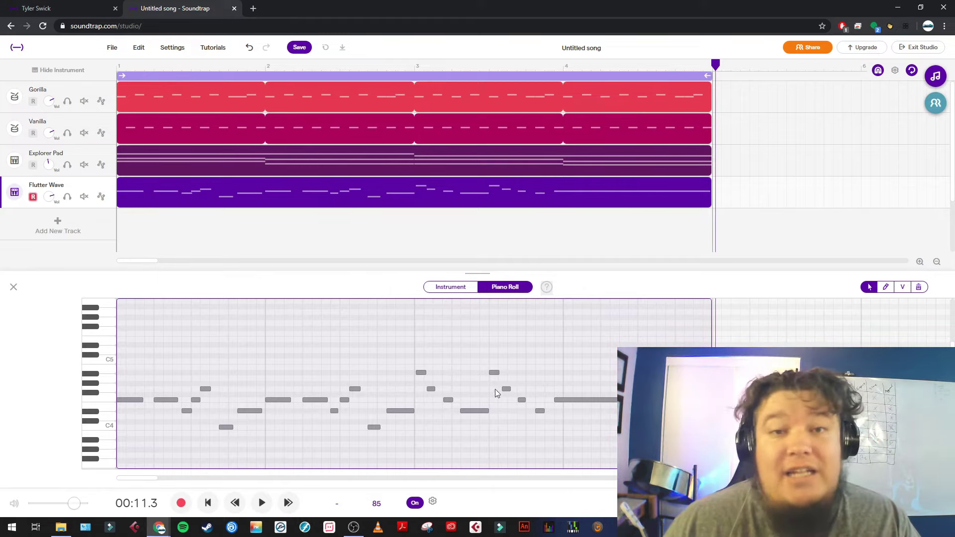
{"action": "left_click", "coordinate": [448, 362]}
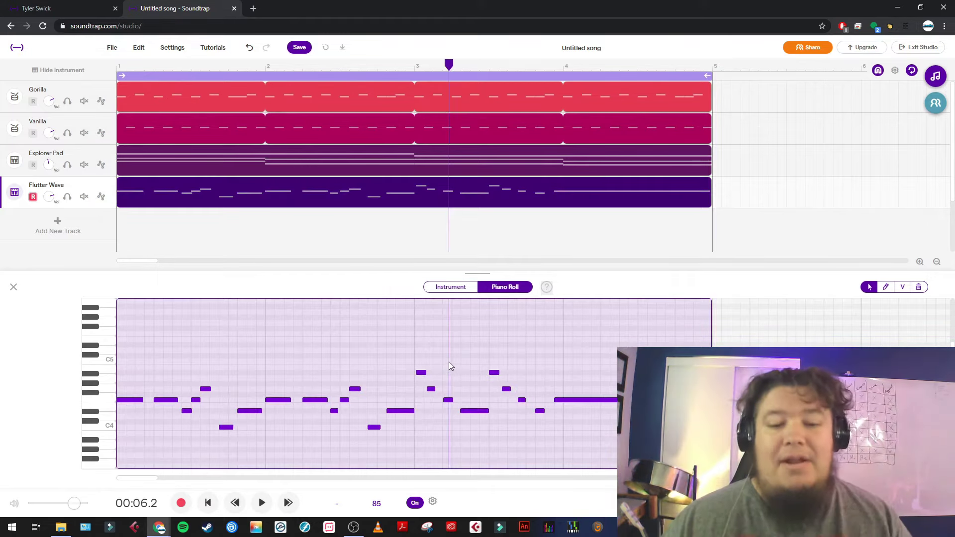
{"action": "right_click", "coordinate": [502, 406]}
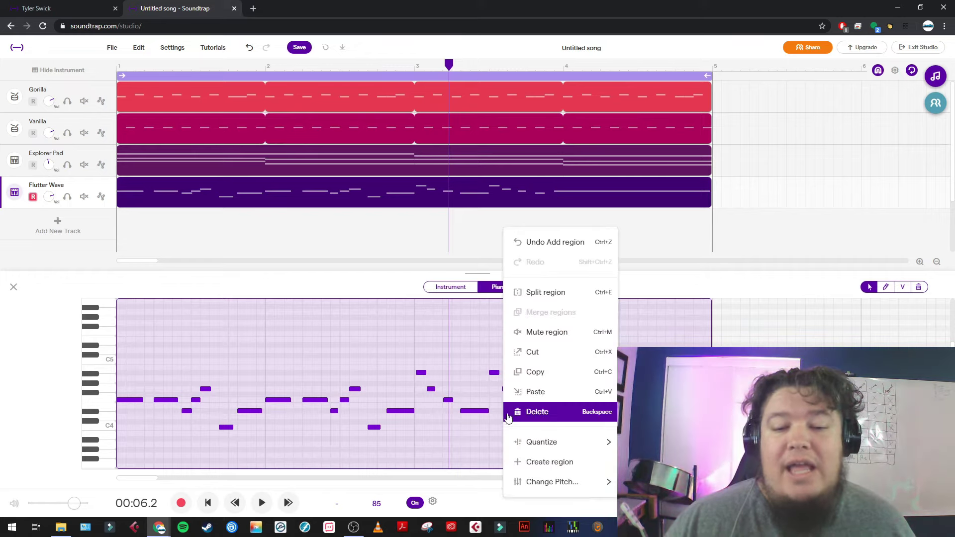
{"action": "mouse_move", "coordinate": [586, 441]}
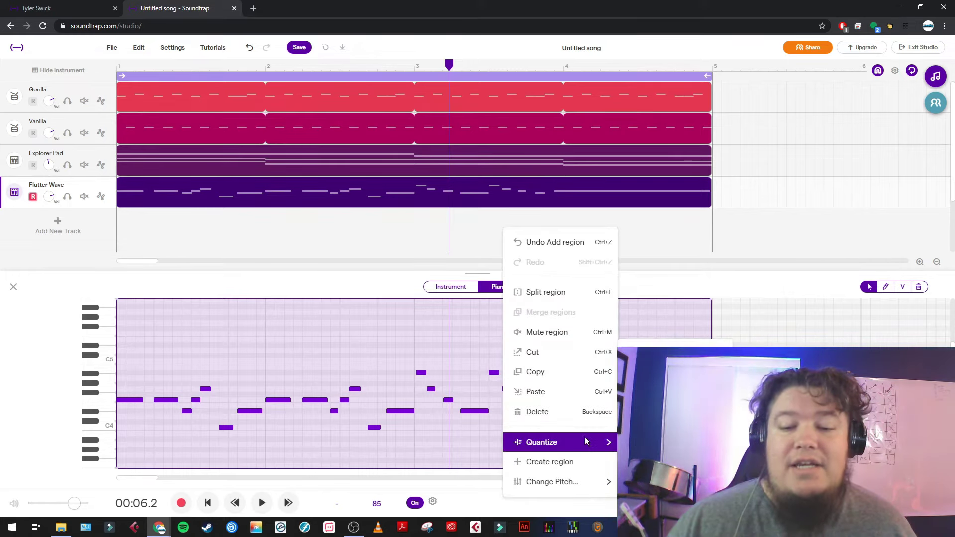
{"action": "left_click", "coordinate": [647, 442]}
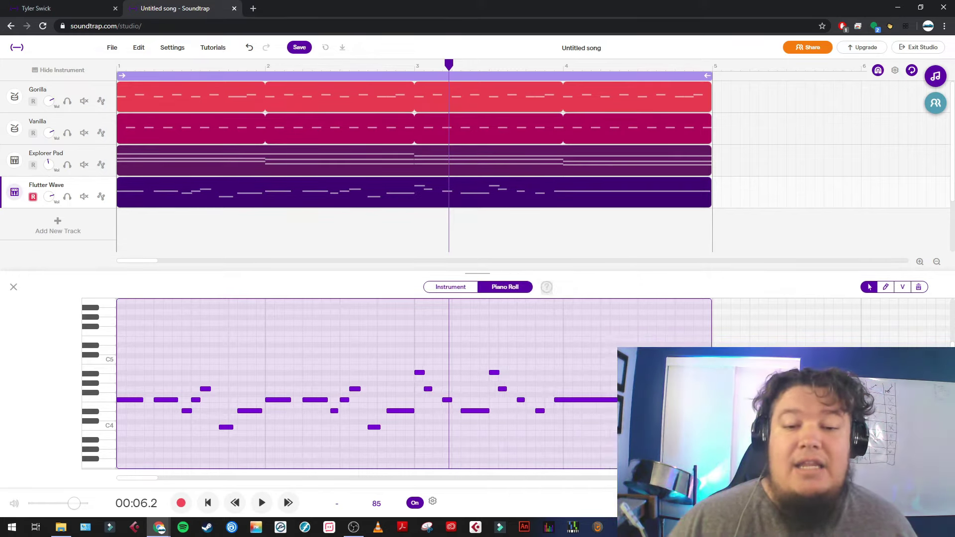
{"action": "left_click", "coordinate": [560, 354]}
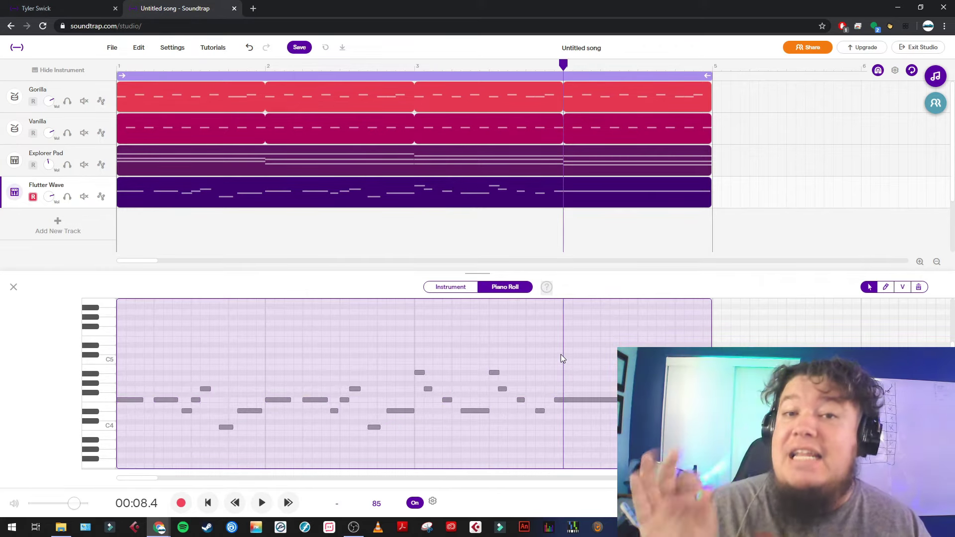
{"action": "key", "text": "space"}
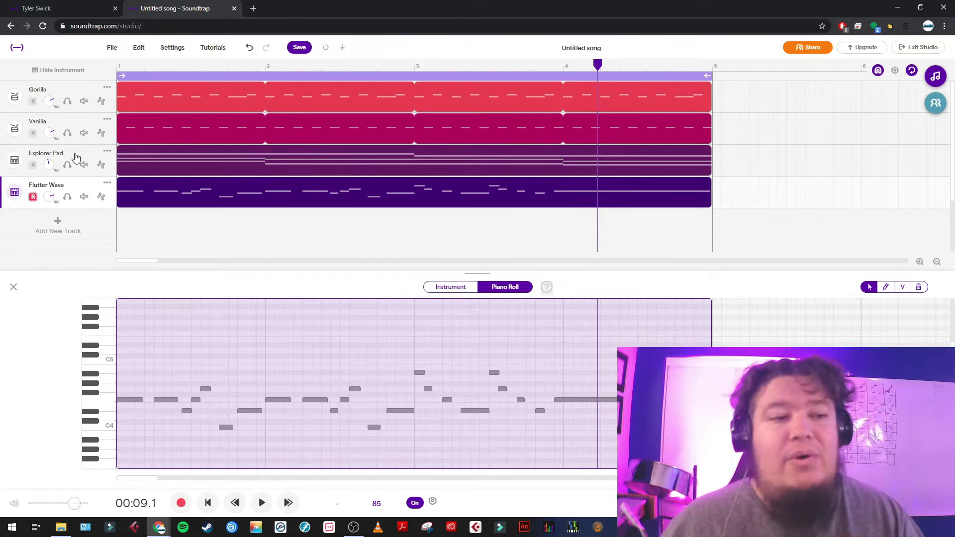
- Change the Explorer Pad track's instrument to the 80s Pad preset from the synth pads
{"action": "left_click", "coordinate": [75, 157]}
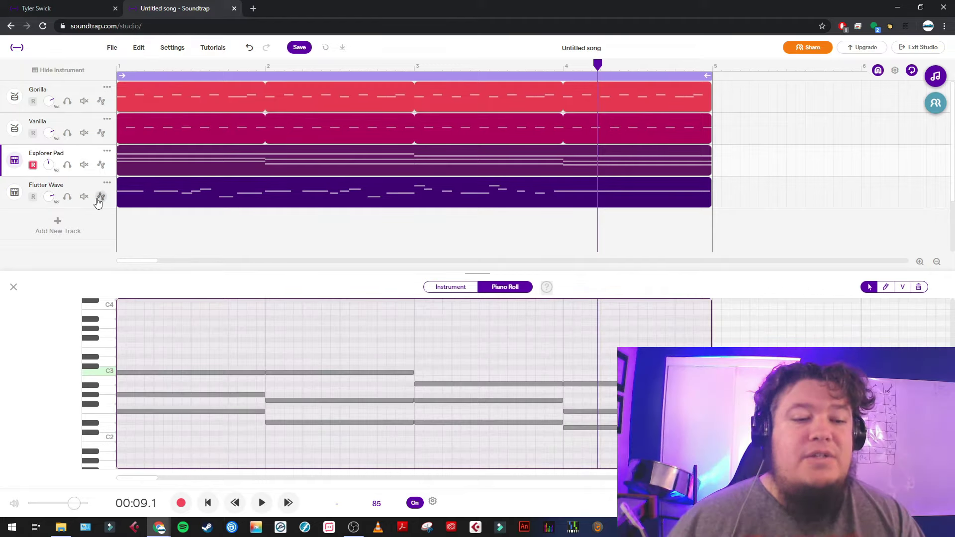
{"action": "left_click", "coordinate": [446, 287]}
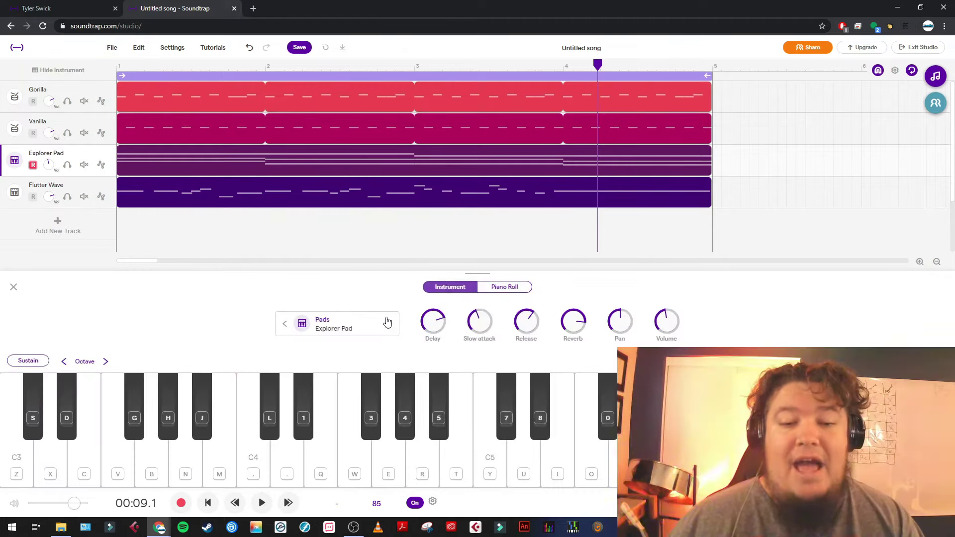
{"action": "left_click", "coordinate": [334, 328]}
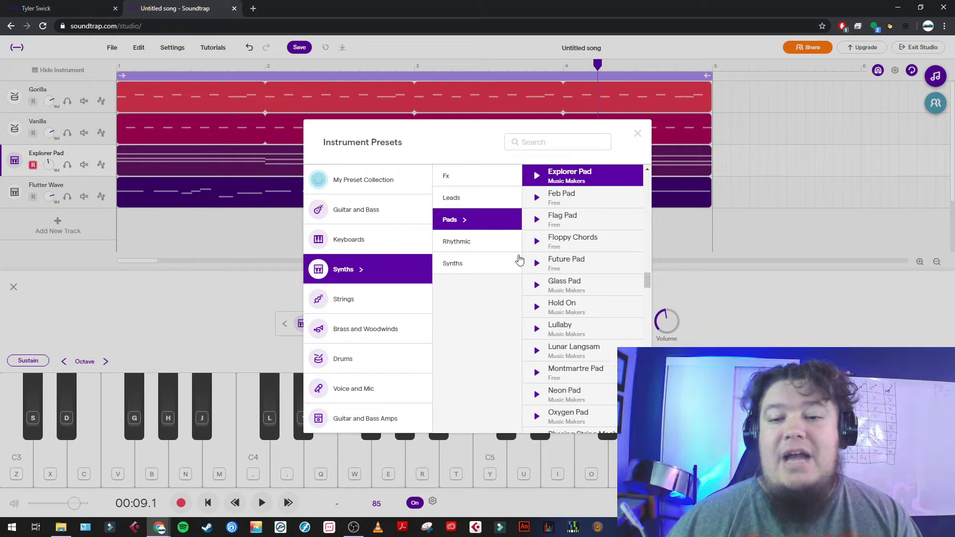
{"action": "scroll", "coordinate": [590, 274], "scroll_direction": "up", "scroll_amount": 5}
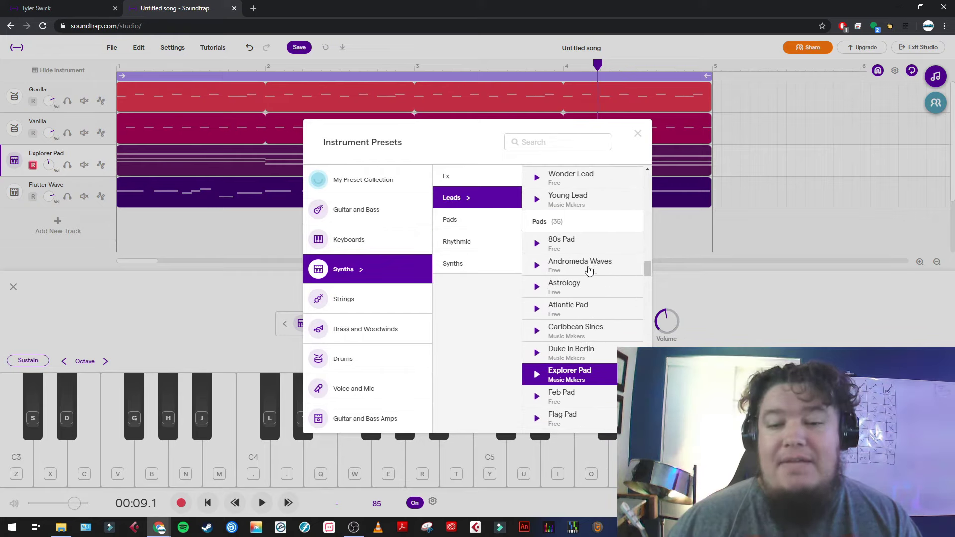
{"action": "left_click", "coordinate": [603, 242]}
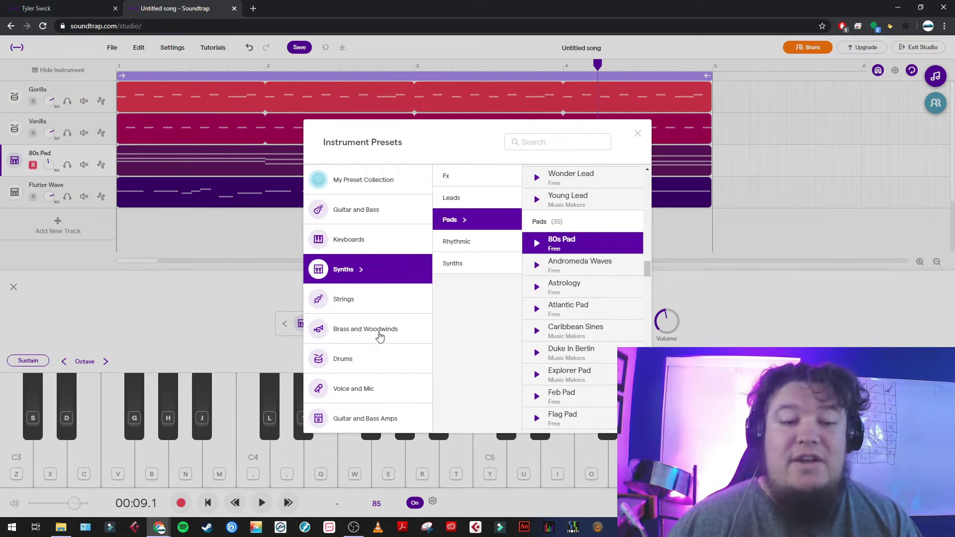
- Play the loop with the 80s Pad, solo and unsolo the pad track, and raise its volume
{"action": "key", "text": "space"}
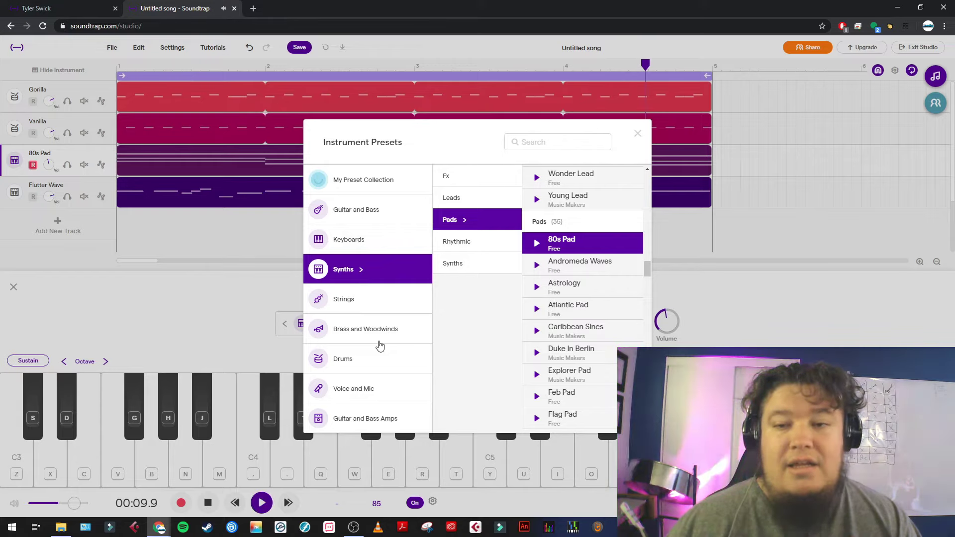
{"action": "key", "text": "space"}
{"action": "left_click", "coordinate": [67, 164]}
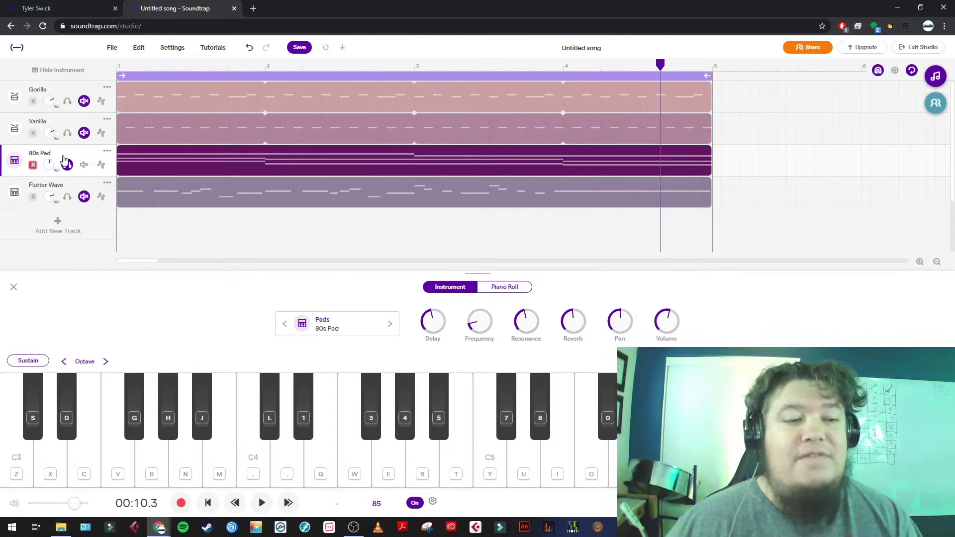
{"action": "left_click", "coordinate": [68, 164]}
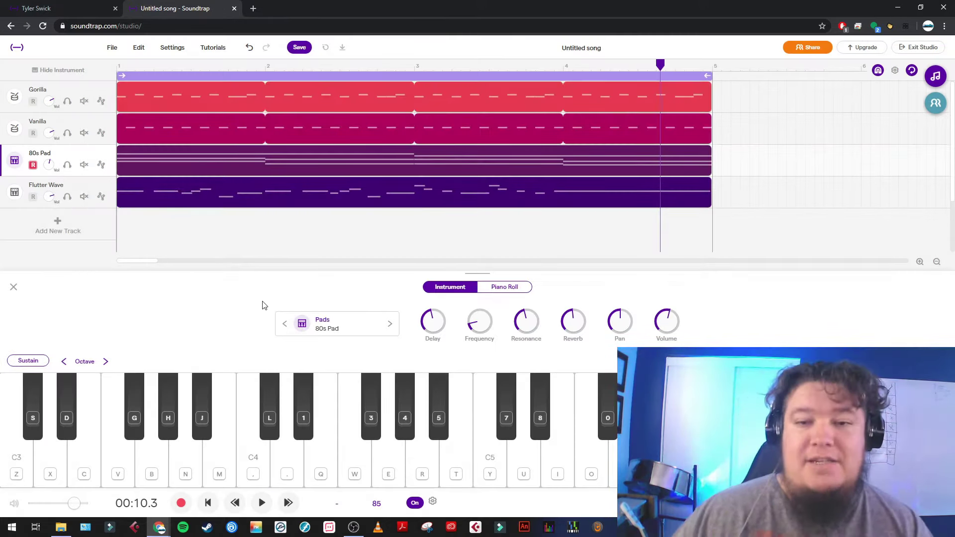
{"action": "key", "text": "space"}
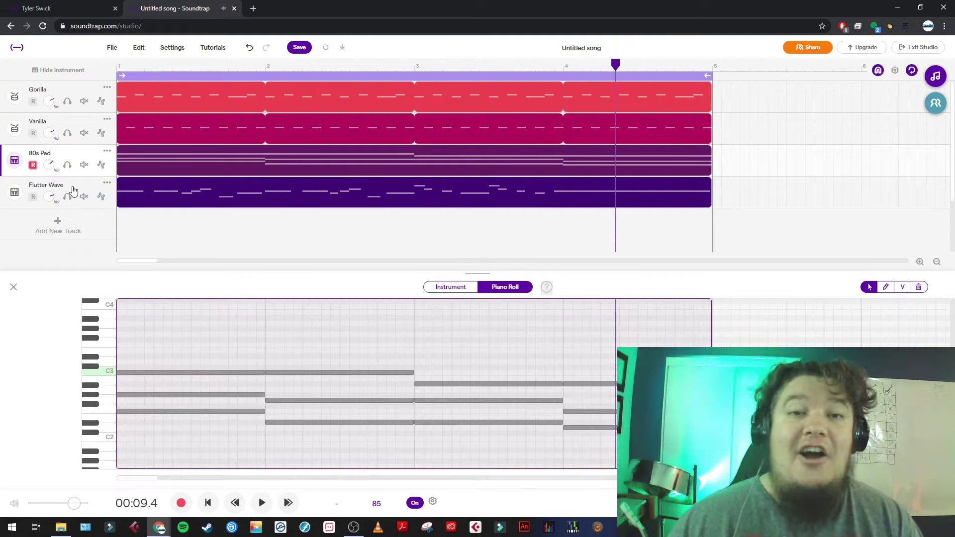
- Audition the Fonk Classic, Fonk Harmony, Fuzzy Tube and German Lead presets on the Flutter Wave melody track during playback
{"action": "left_click", "coordinate": [47, 194]}
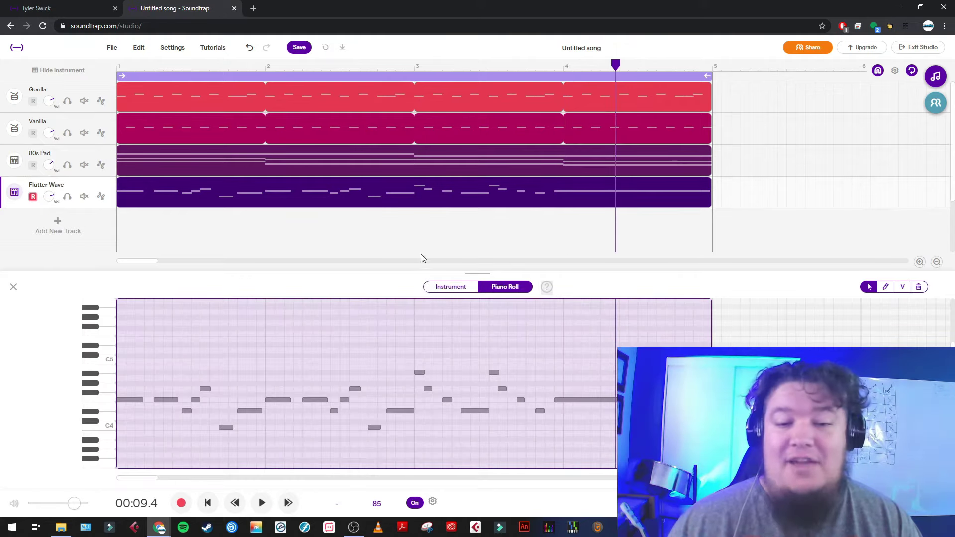
{"action": "left_click", "coordinate": [440, 287]}
{"action": "left_click", "coordinate": [320, 327]}
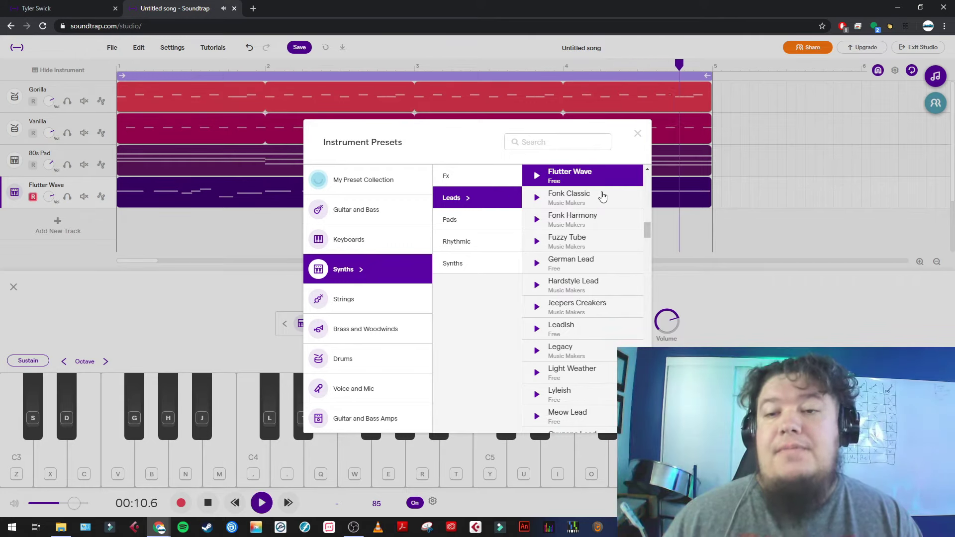
{"action": "left_click", "coordinate": [604, 197]}
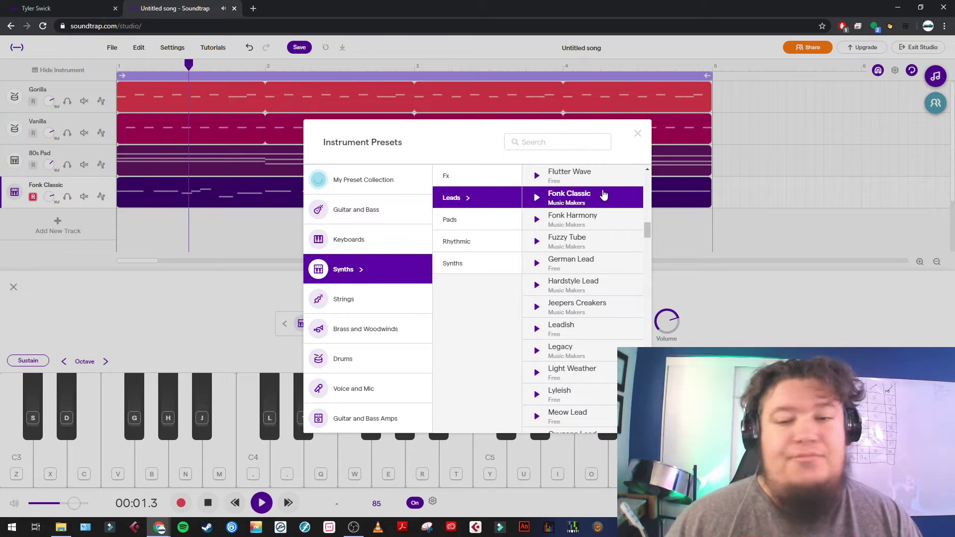
{"action": "left_click", "coordinate": [614, 220]}
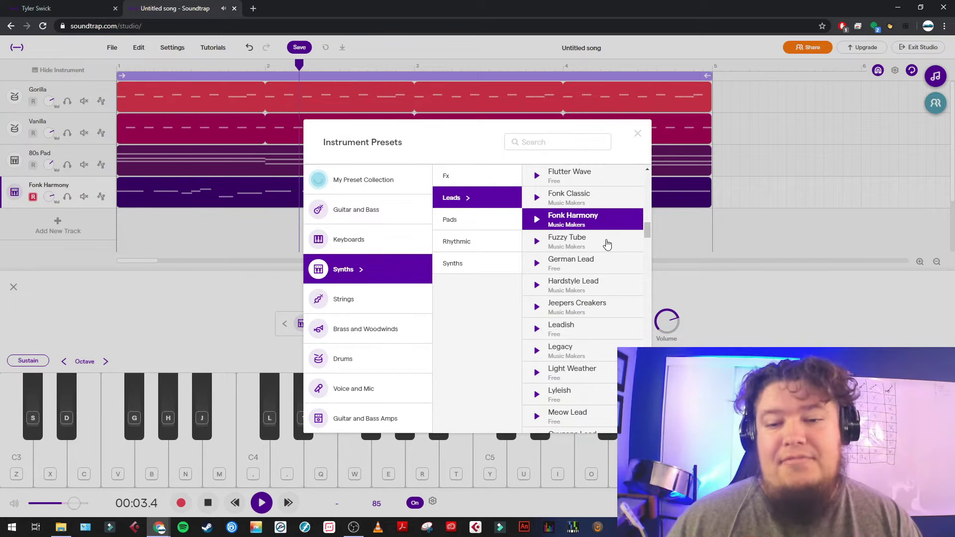
{"action": "left_click", "coordinate": [607, 244]}
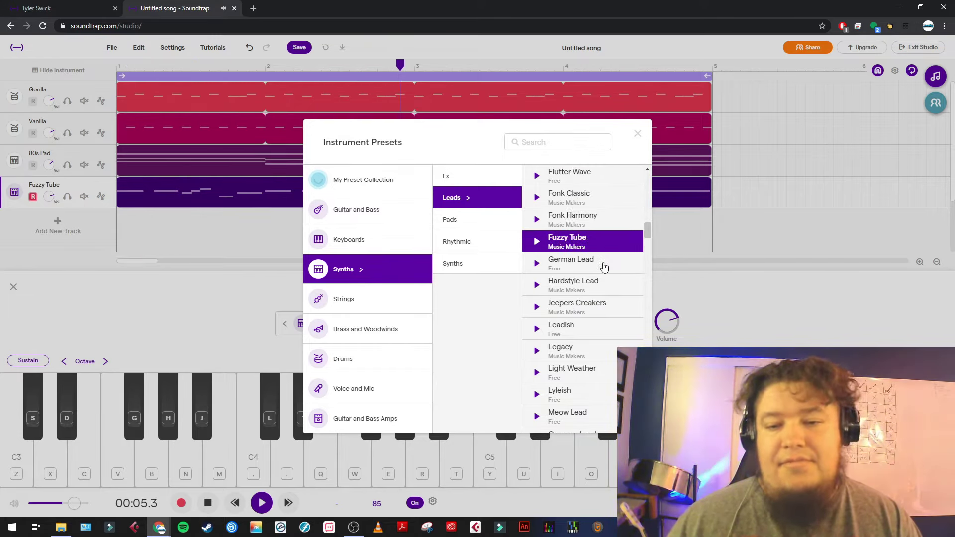
{"action": "left_click", "coordinate": [605, 266]}
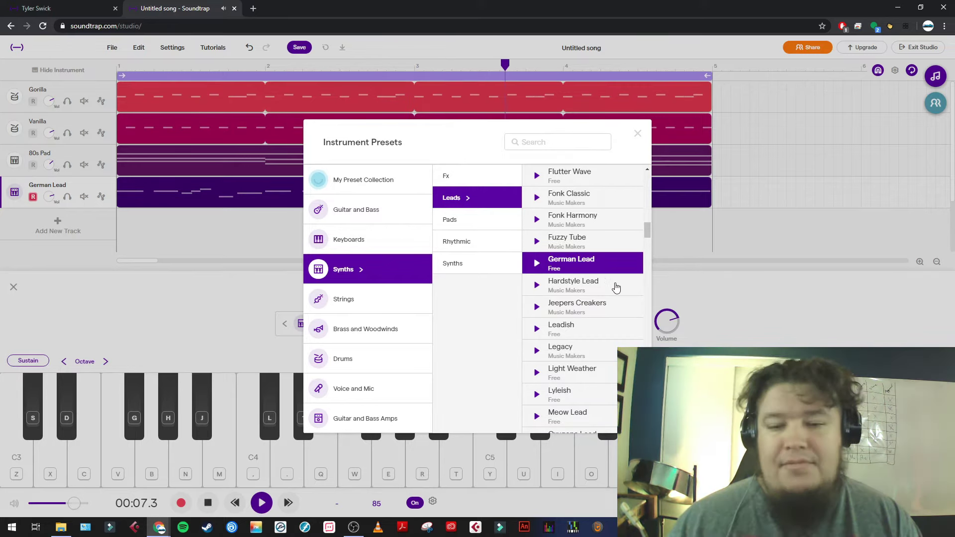
- Settle on the Explorer Lead preset for the melody track, raising its delay and reverb and lowering its volume
{"action": "key", "text": "space"}
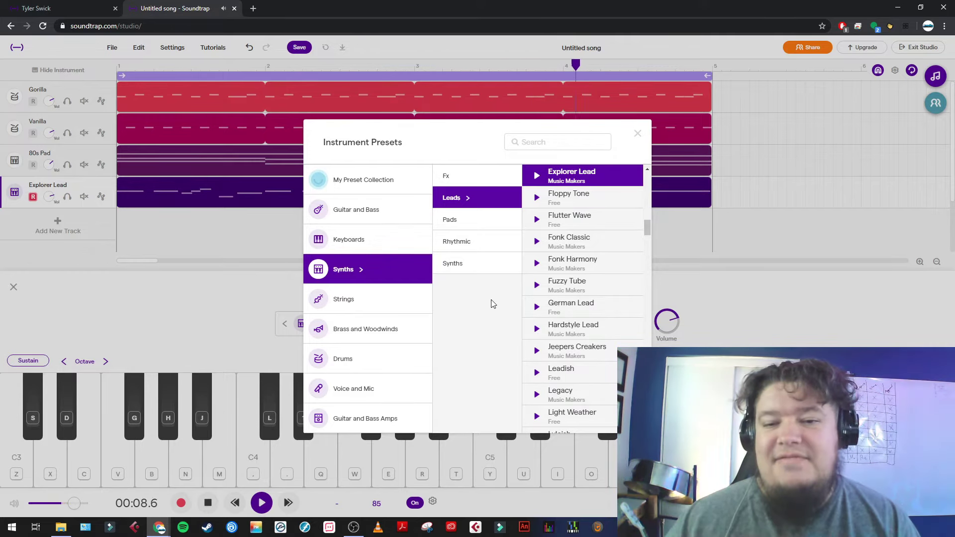
{"action": "key", "text": "space"}
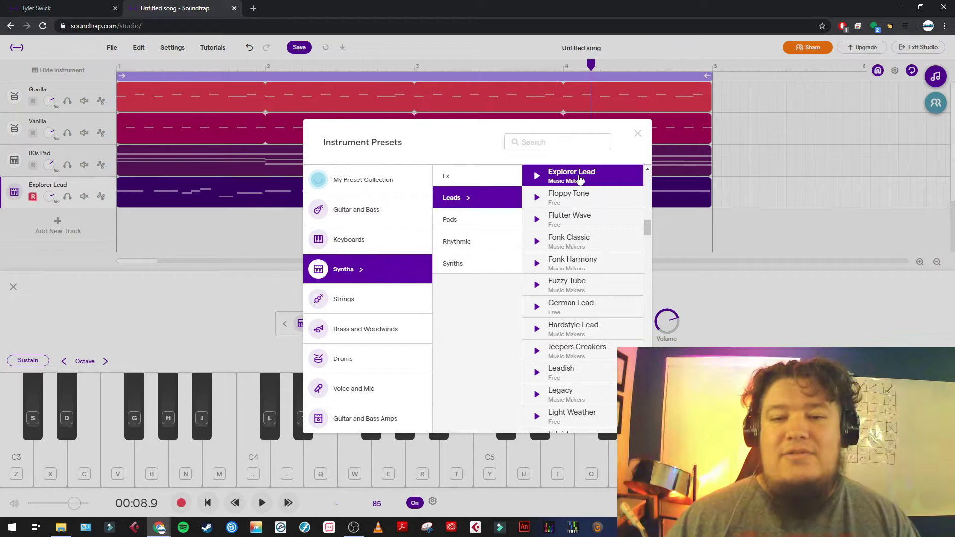
{"action": "left_click", "coordinate": [598, 178]}
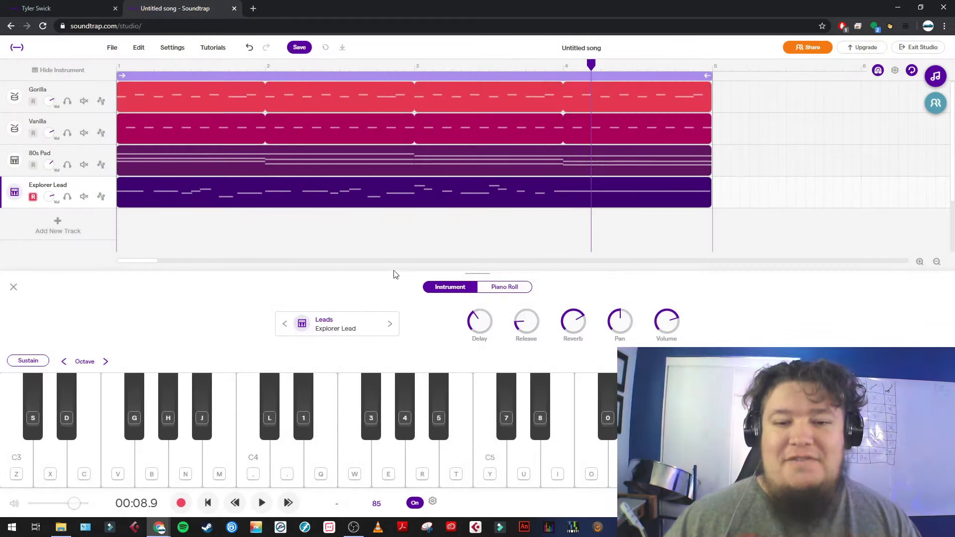
{"action": "left_click", "coordinate": [290, 246]}
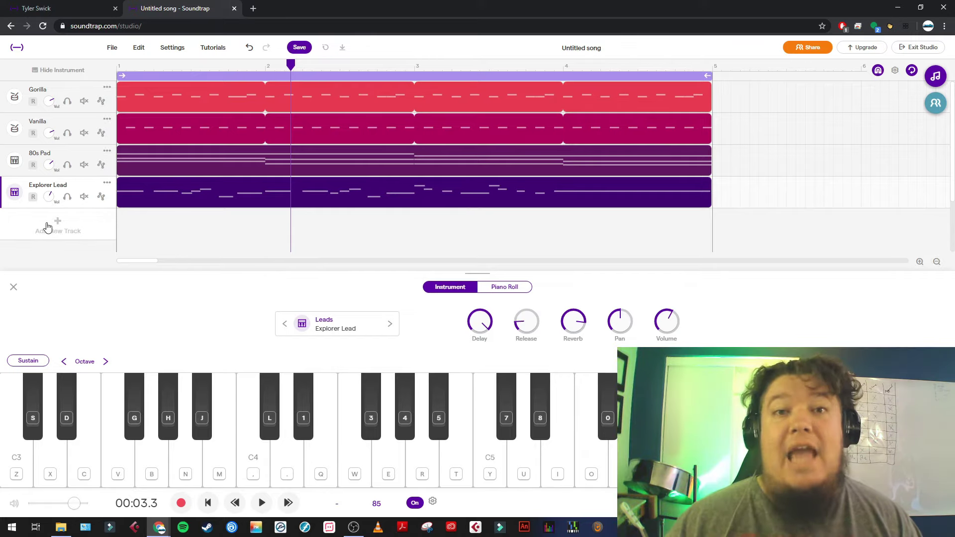
- Add a new track with the Clean Sub preset from Bass - Synth and create an empty region on it across bars 1 to 4
{"action": "left_click", "coordinate": [47, 227]}
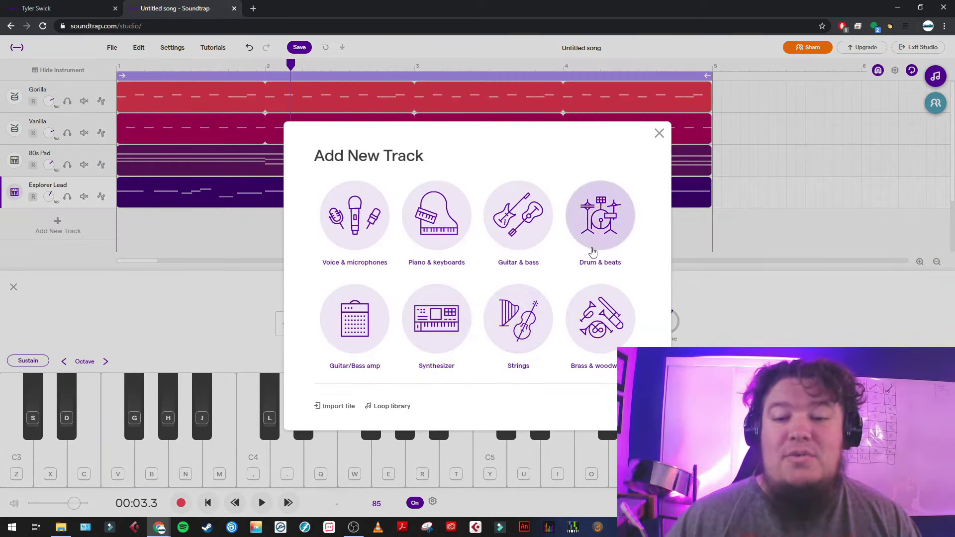
{"action": "left_click", "coordinate": [412, 321]}
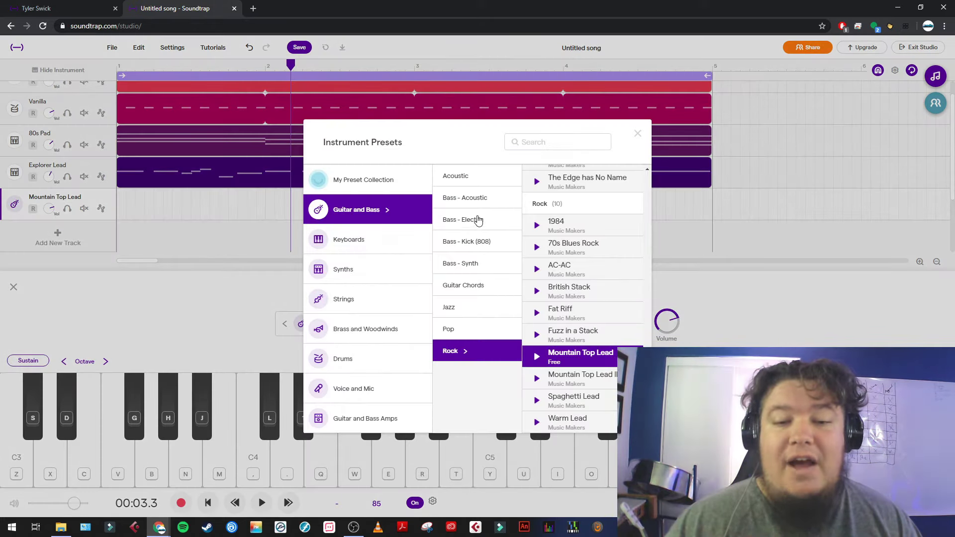
{"action": "left_click", "coordinate": [465, 264]}
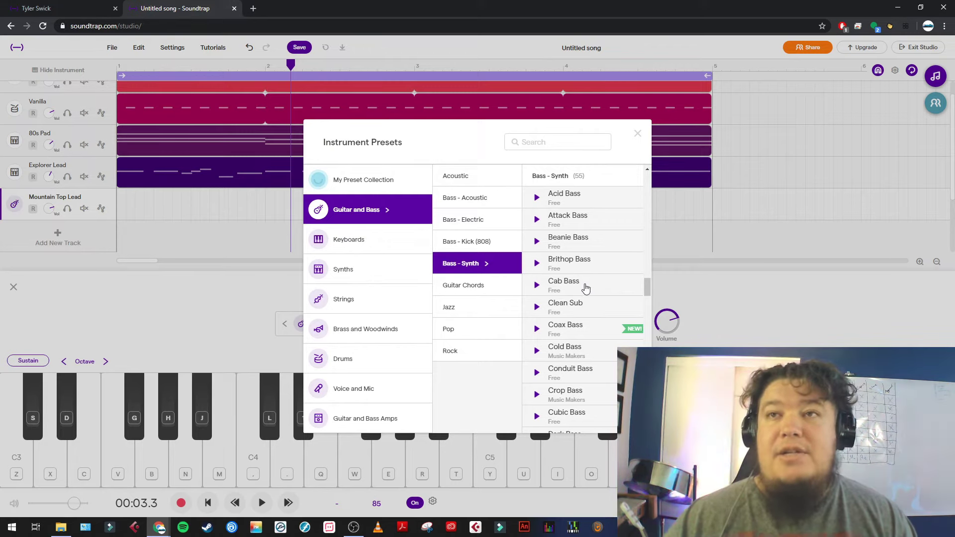
{"action": "scroll", "coordinate": [587, 290], "scroll_direction": "down", "scroll_amount": 2}
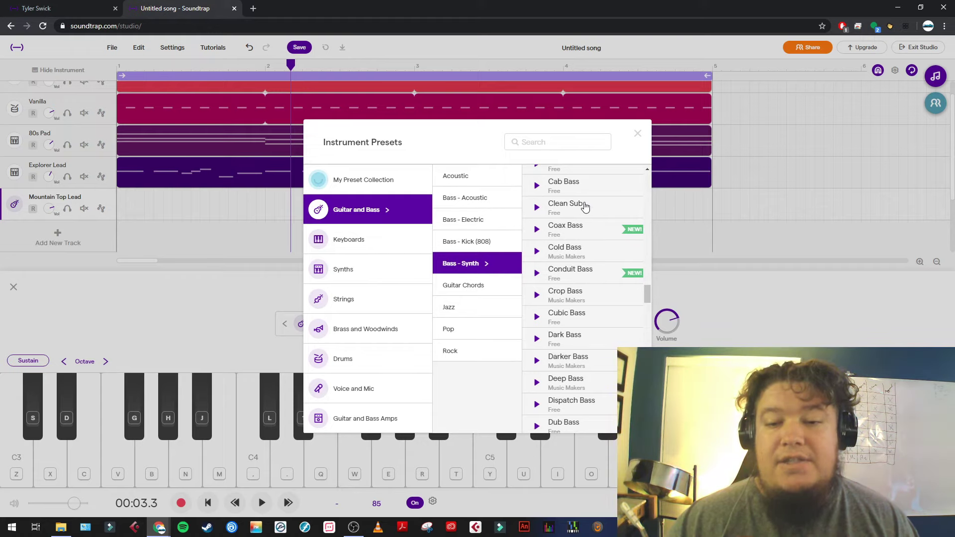
{"action": "left_click", "coordinate": [584, 208]}
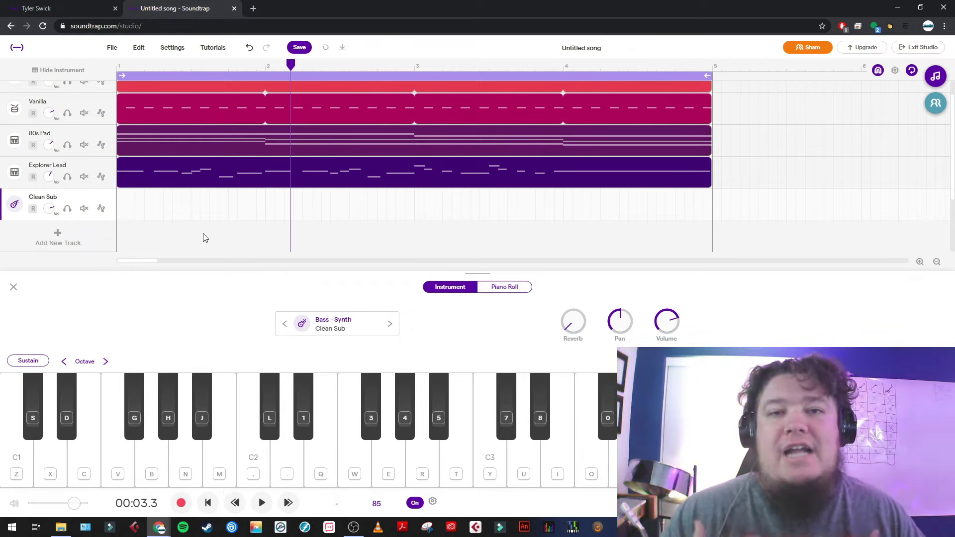
{"action": "left_click_drag", "start_coordinate": [181, 204], "coordinate": [713, 213]}
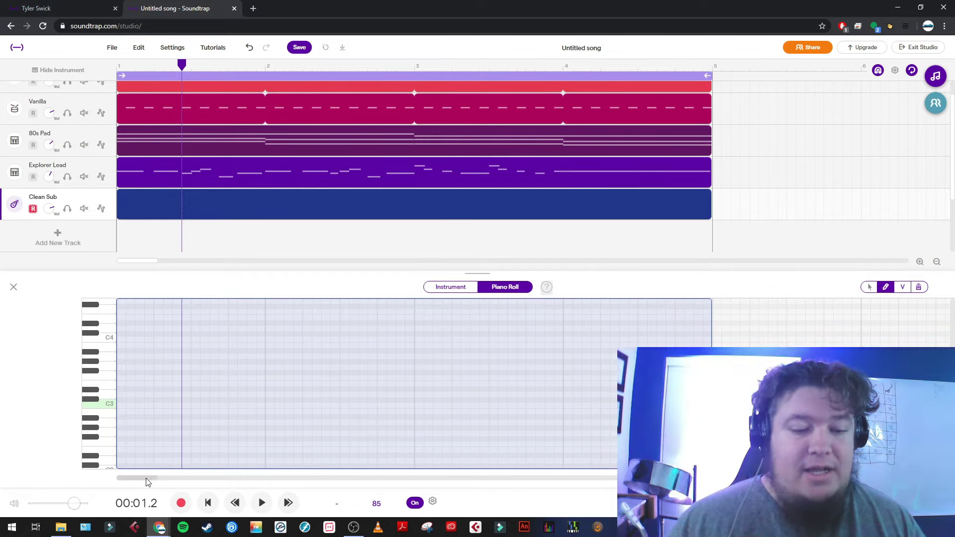
- Draw a bar-long F2 note in bar 1 of the Clean Sub region and play the loop from the start
{"action": "scroll", "coordinate": [147, 420], "scroll_direction": "down", "scroll_amount": 1}
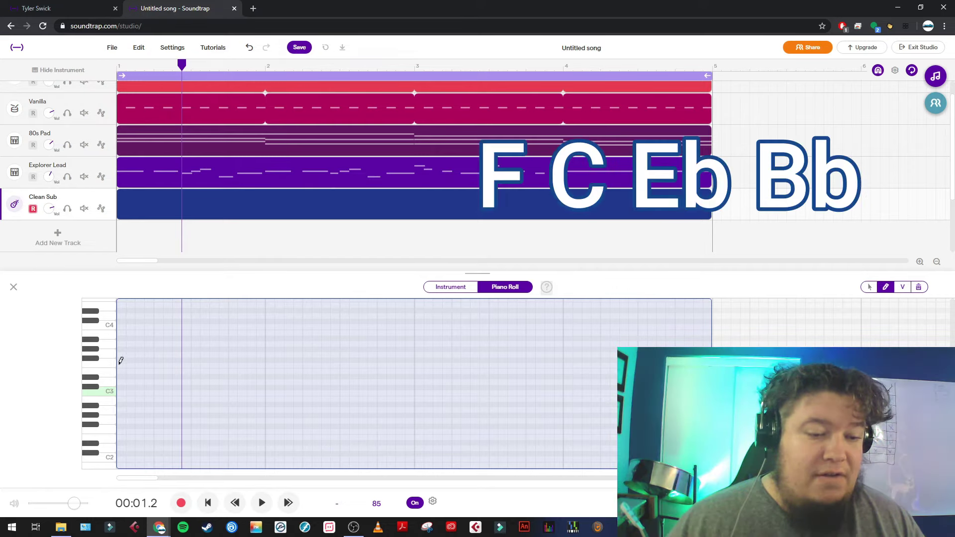
{"action": "left_click", "coordinate": [122, 365]}
{"action": "left_click_drag", "start_coordinate": [123, 369], "coordinate": [128, 434]}
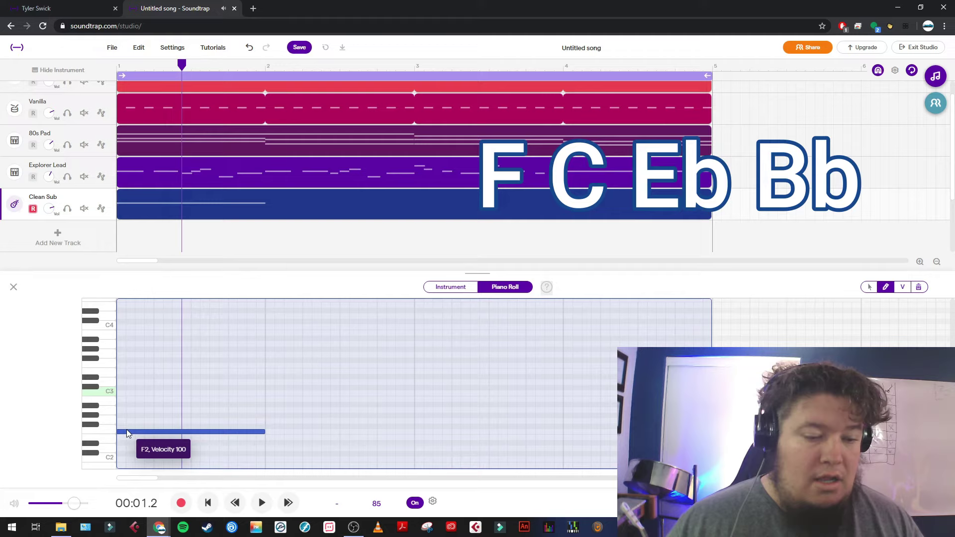
{"action": "left_click", "coordinate": [208, 502]}
{"action": "left_click", "coordinate": [266, 506]}
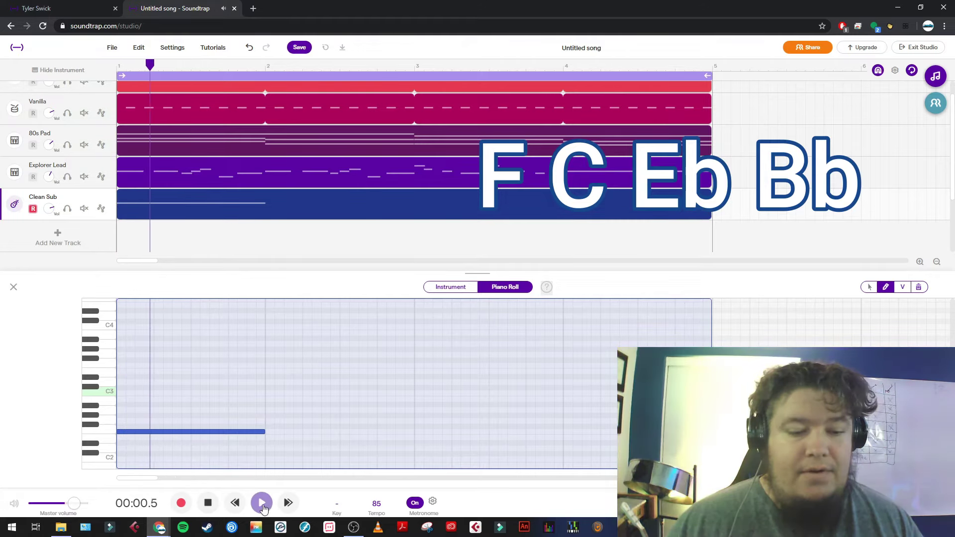
{"action": "left_click", "coordinate": [209, 505]}
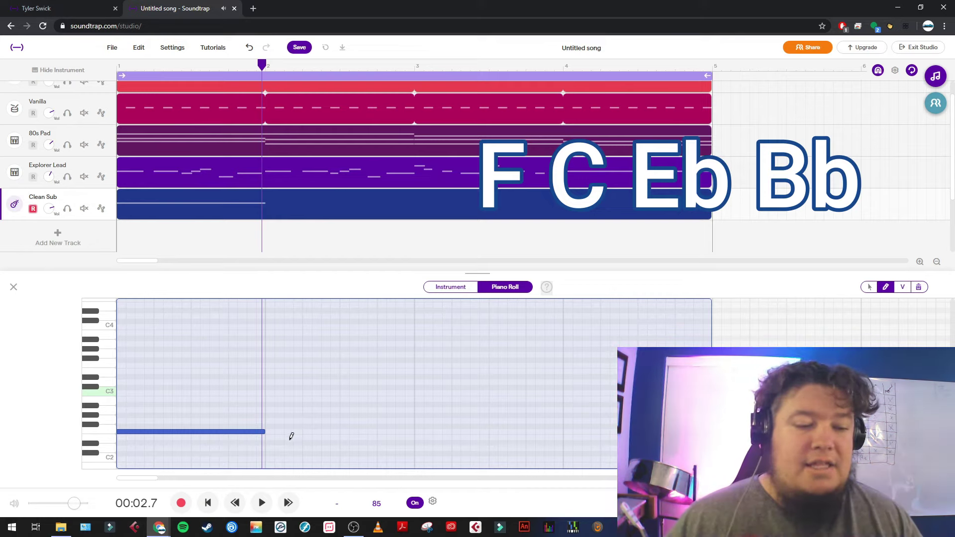
- Add bar-long bass notes to the Clean Sub region: C2 in bar 2, Eb2 in bar 3 and Bb1 in bar 4
{"action": "scroll", "coordinate": [292, 436], "scroll_direction": "down", "scroll_amount": 1}
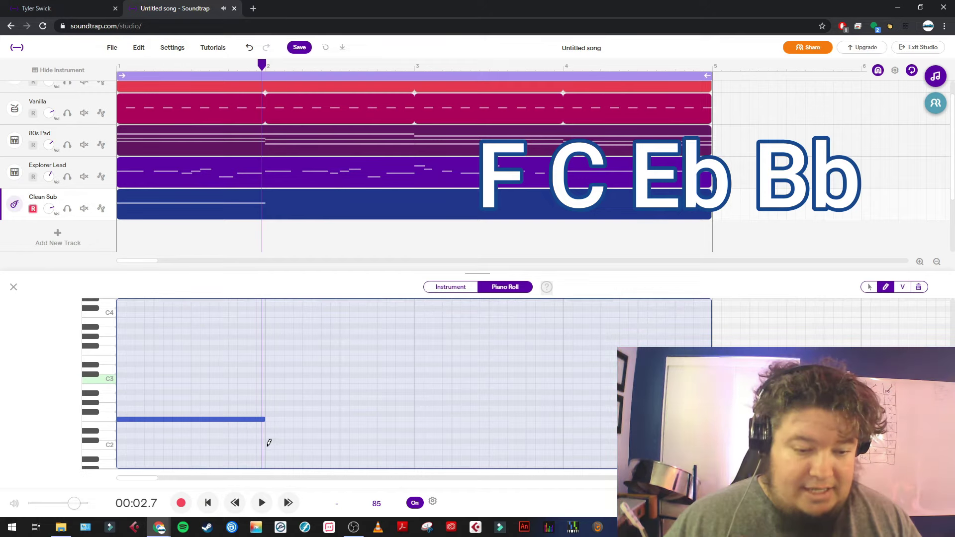
{"action": "left_click", "coordinate": [269, 445]}
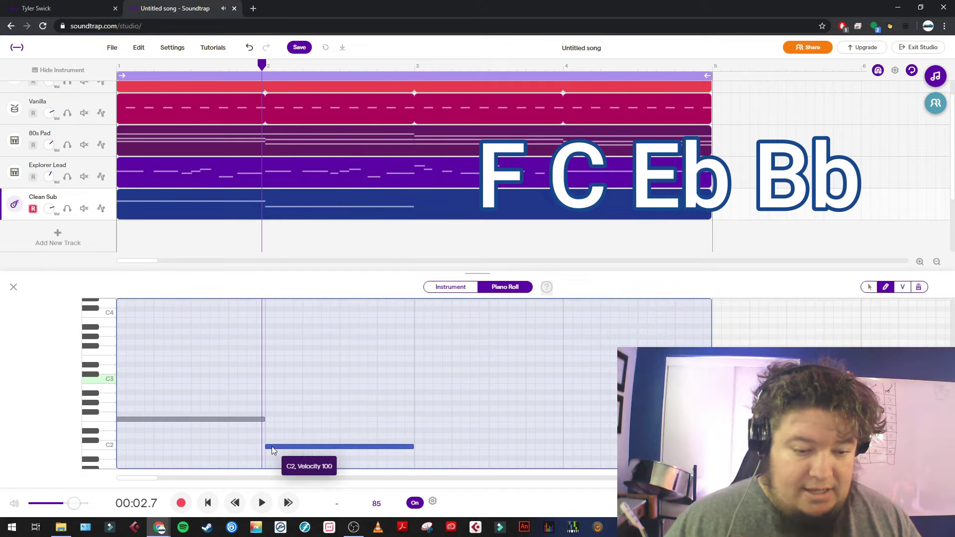
{"action": "left_click", "coordinate": [418, 430]}
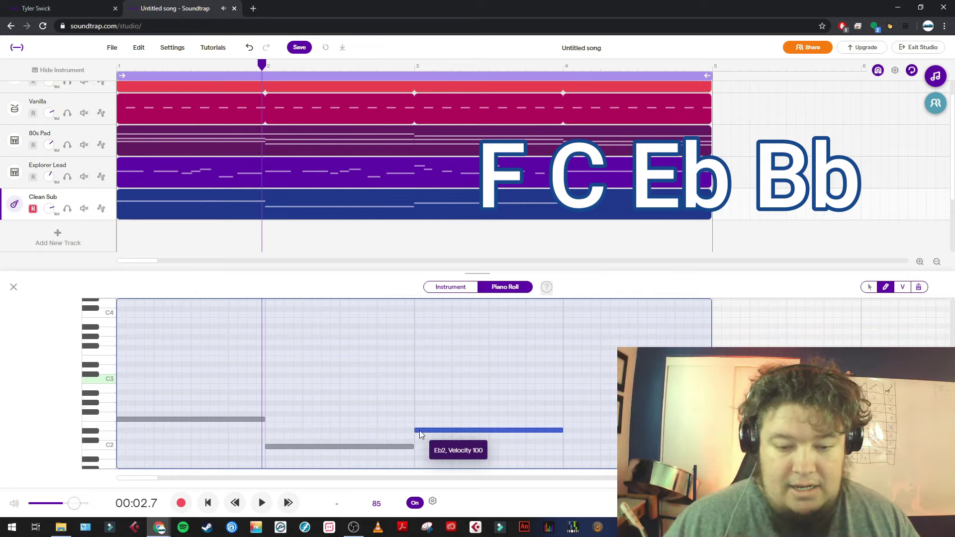
{"action": "left_click", "coordinate": [567, 457]}
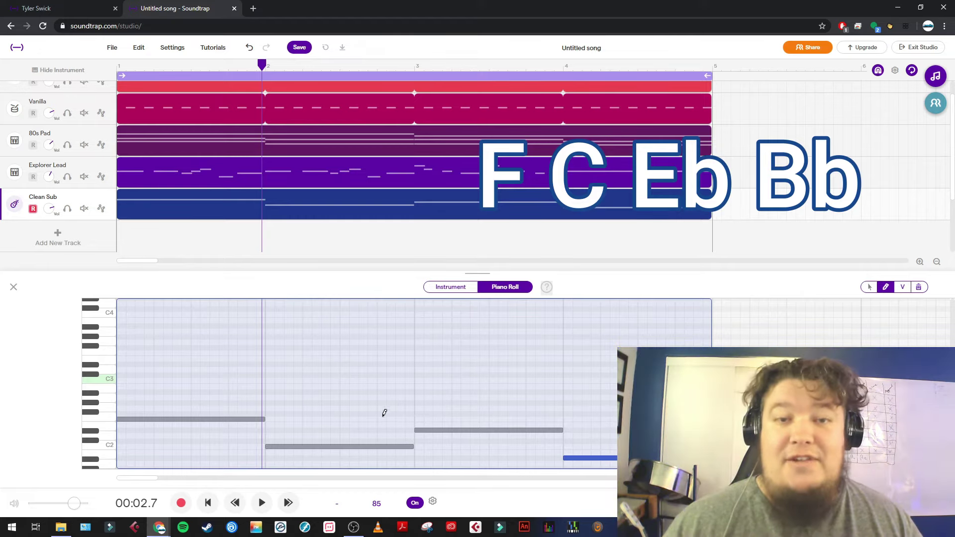
- Play the loop with the finished sub bass and lower the Clean Sub track's volume
{"action": "left_click", "coordinate": [207, 503]}
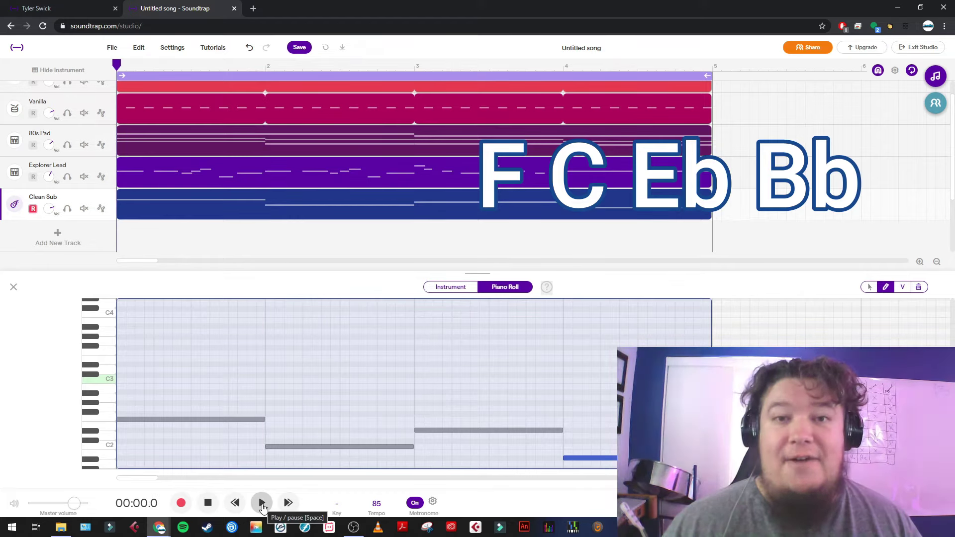
{"action": "left_click", "coordinate": [262, 503]}
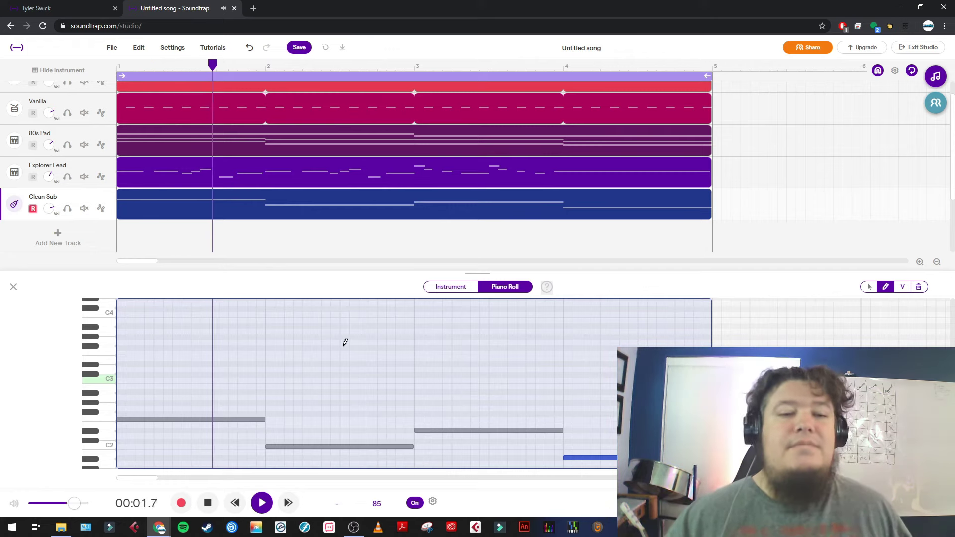
{"action": "left_click_drag", "start_coordinate": [53, 214], "coordinate": [49, 235]}
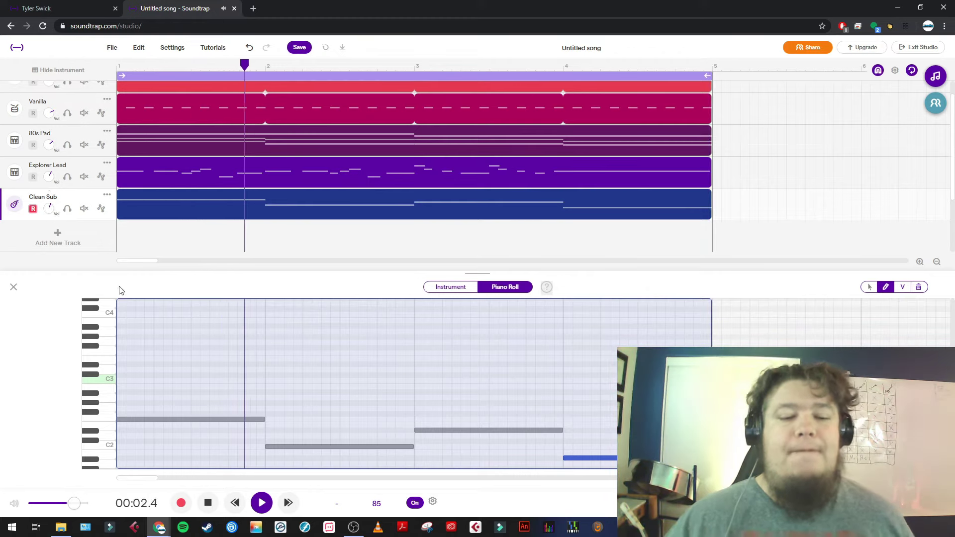
{"action": "left_click", "coordinate": [207, 502]}
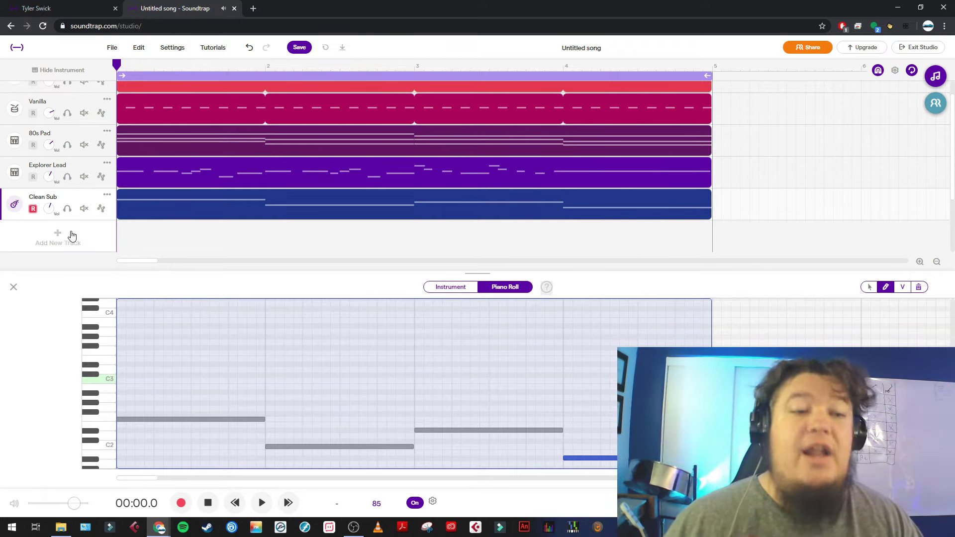
- Add a new Guitar & bass track and audition the Attack Bass preset from Bass - Synth on it
{"action": "left_click", "coordinate": [52, 239]}
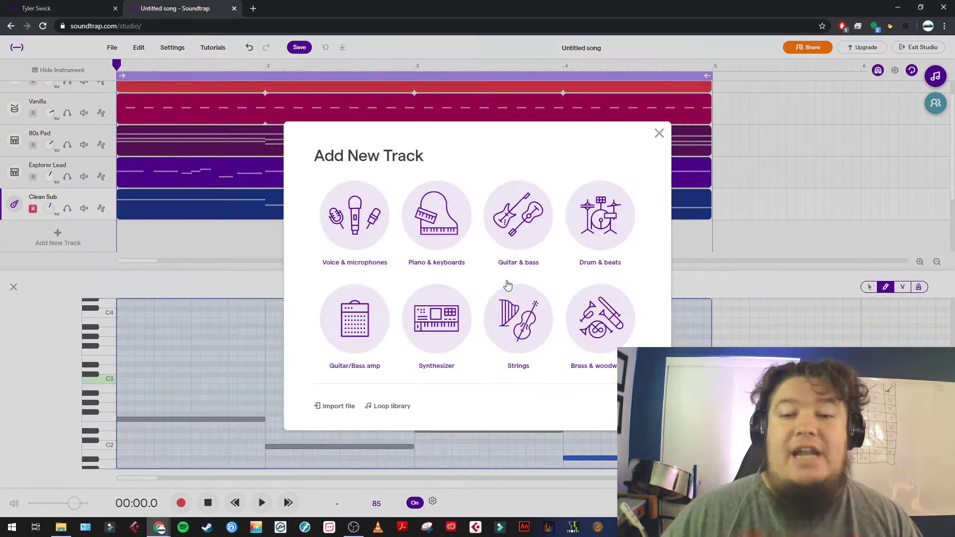
{"action": "left_click", "coordinate": [512, 228]}
{"action": "left_click", "coordinate": [505, 285]}
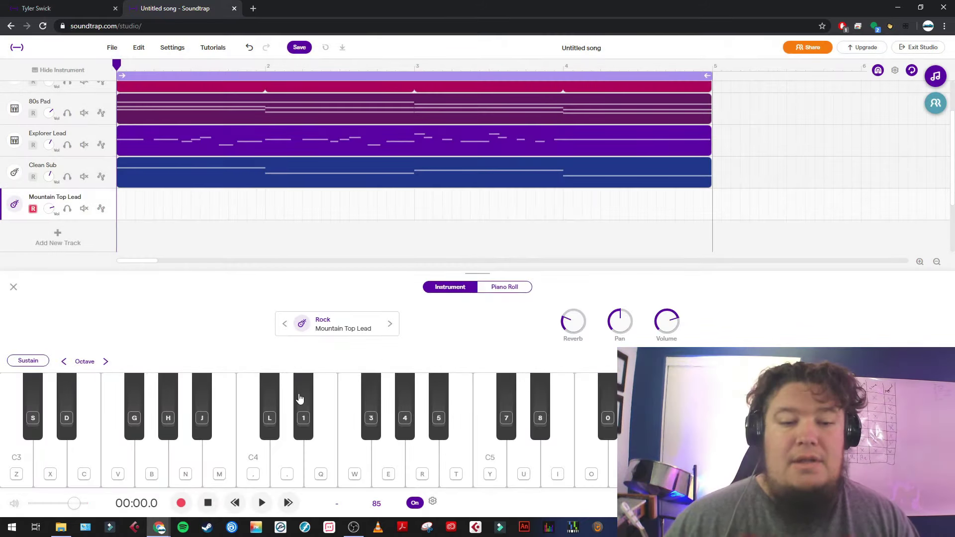
{"action": "left_click", "coordinate": [342, 329]}
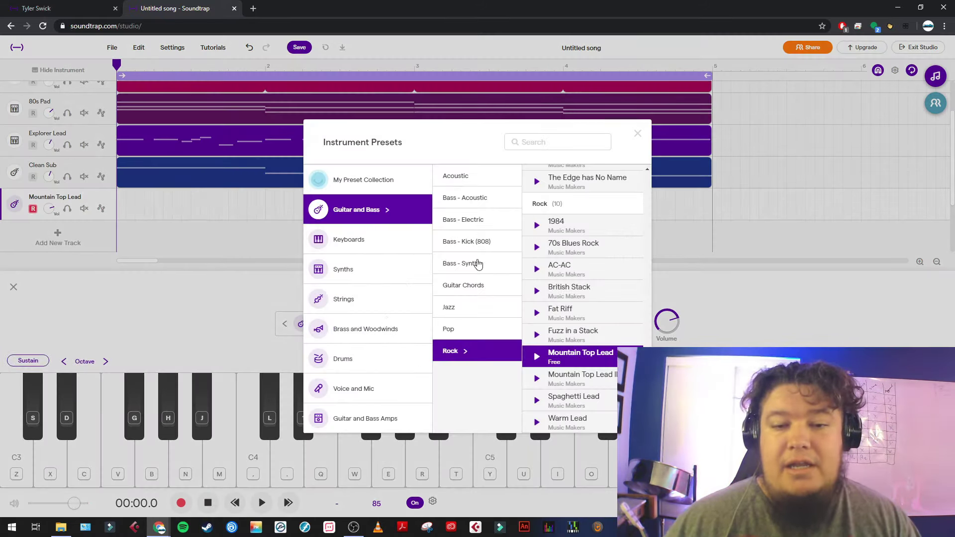
{"action": "left_click", "coordinate": [483, 264]}
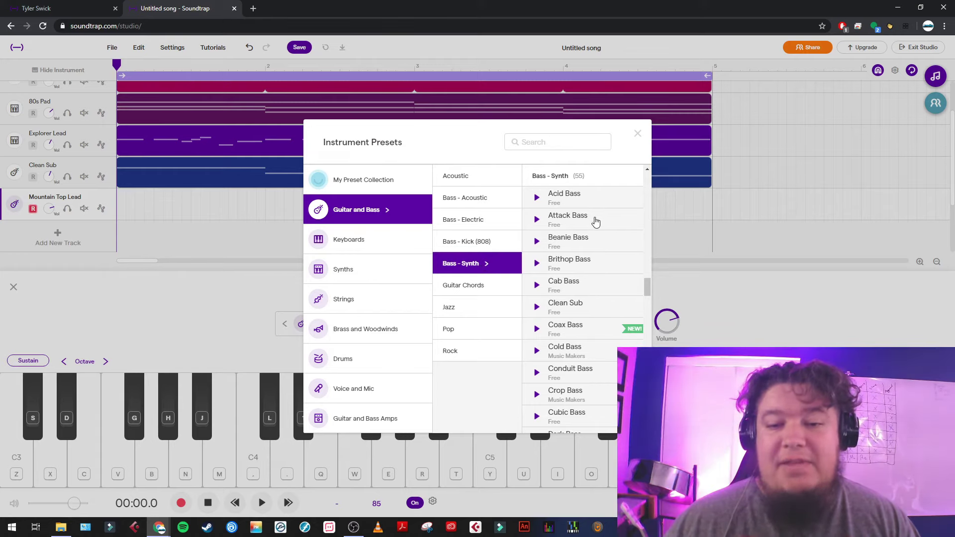
{"action": "left_click", "coordinate": [595, 220]}
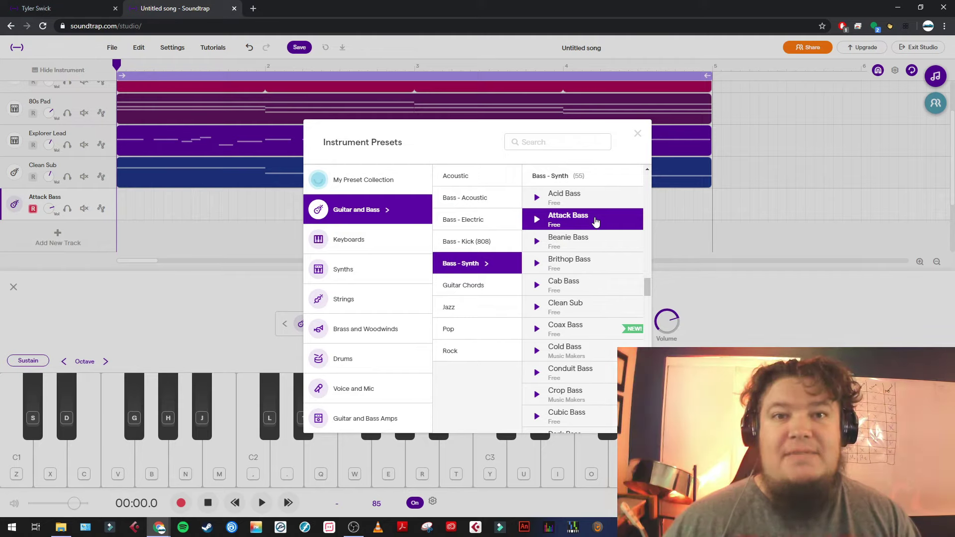
{"action": "key", "text": "e"}
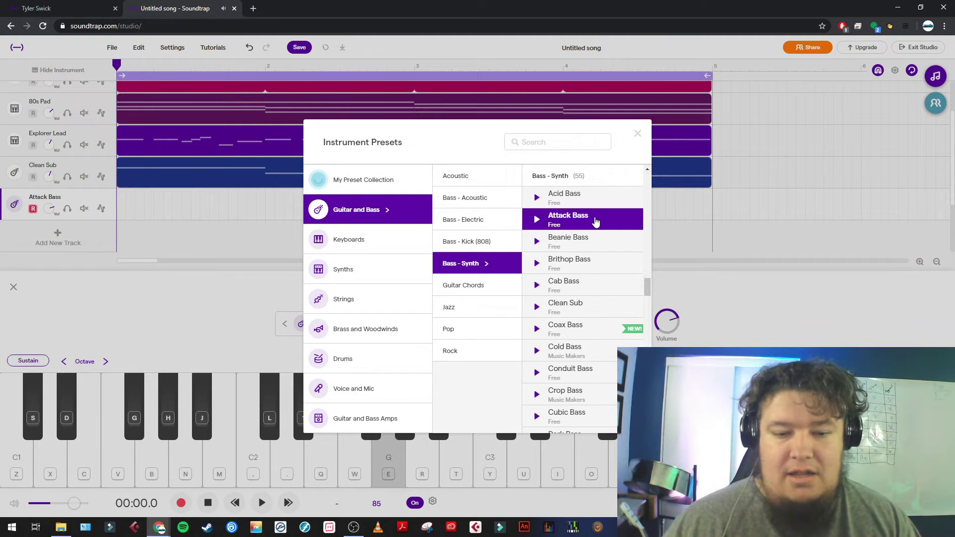
- Switch the new track to the Beanie Bass preset and try out its low F and C notes
{"action": "left_click", "coordinate": [567, 240]}
{"action": "key", "text": "v"}
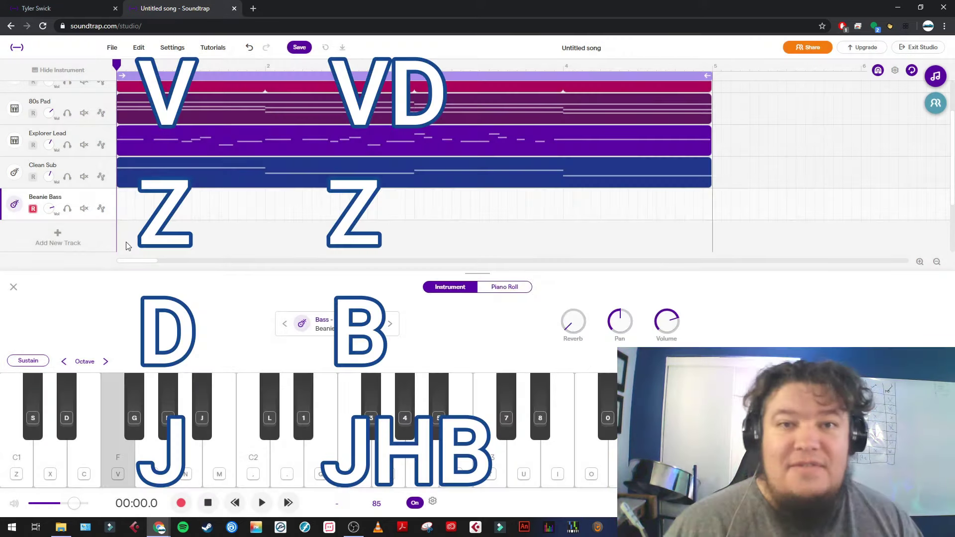
{"action": "key", "text": "v"}
{"action": "key", "text": "z"}
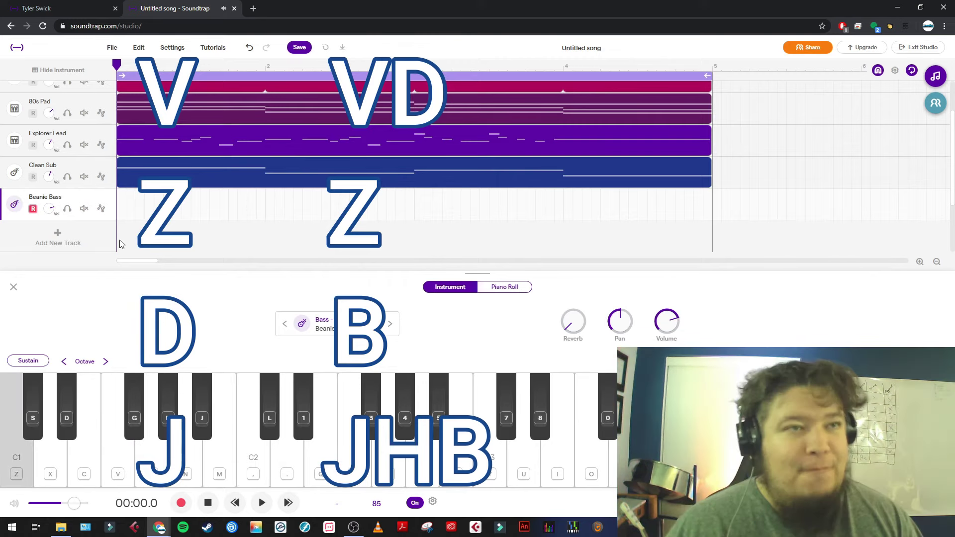
- Record a four-bar bassline on the Beanie Bass track, following F, C, Eb and Bb with short passing notes between the roots
{"action": "key", "text": "r"}
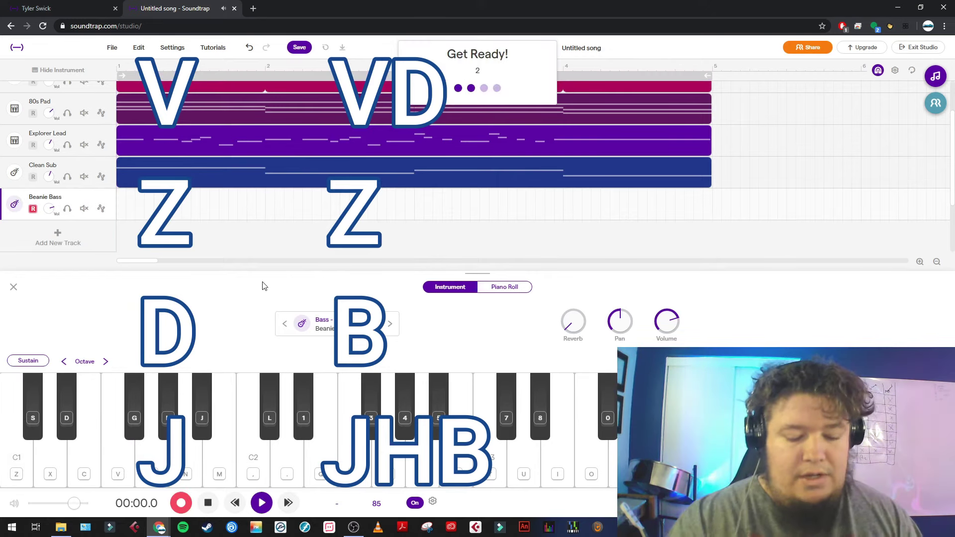
{"action": "key", "text": "v"}
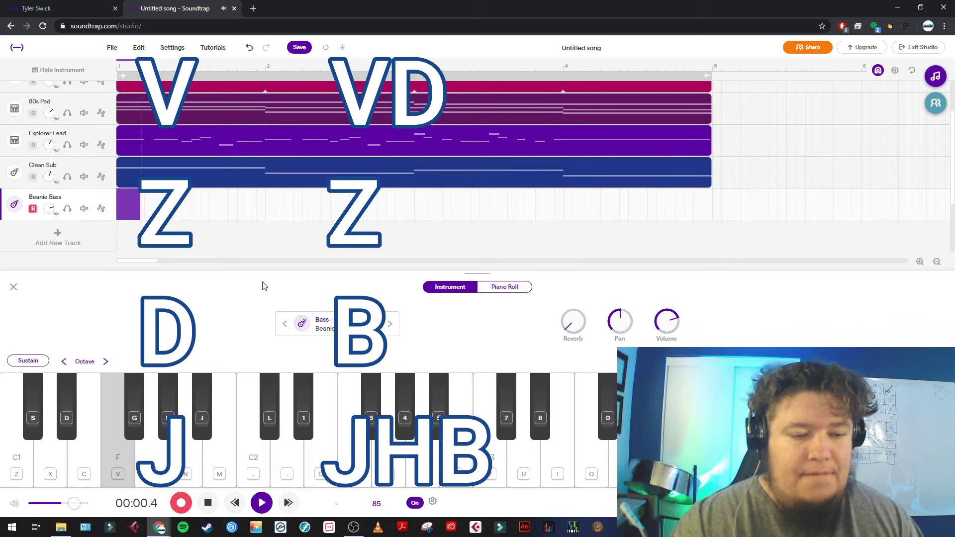
{"action": "key", "text": "v"}
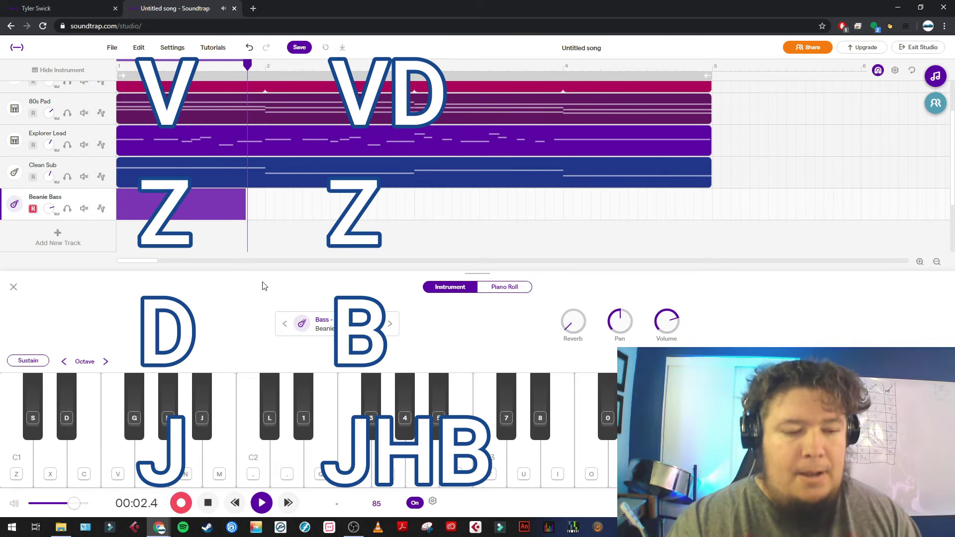
{"action": "key", "text": "z"}
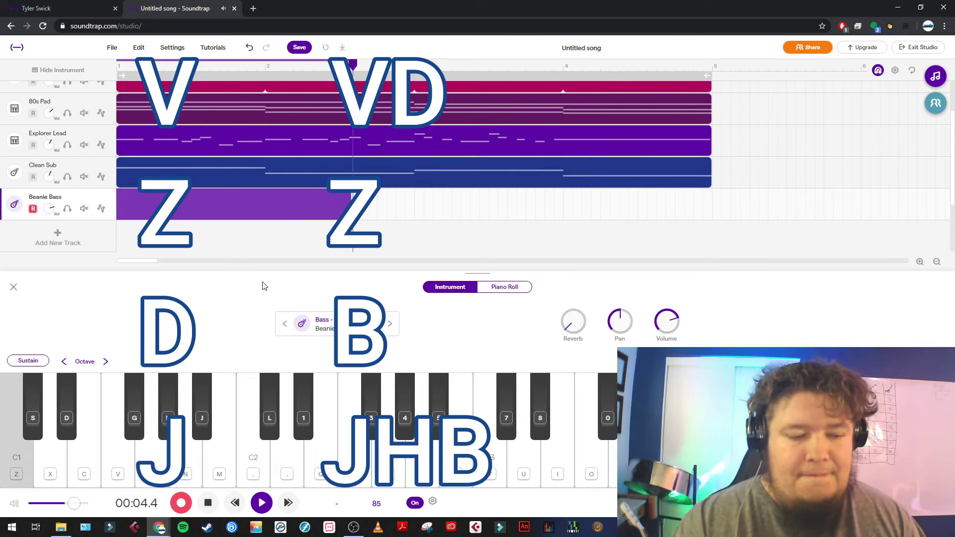
{"action": "key", "text": "z"}
{"action": "key", "text": "d"}
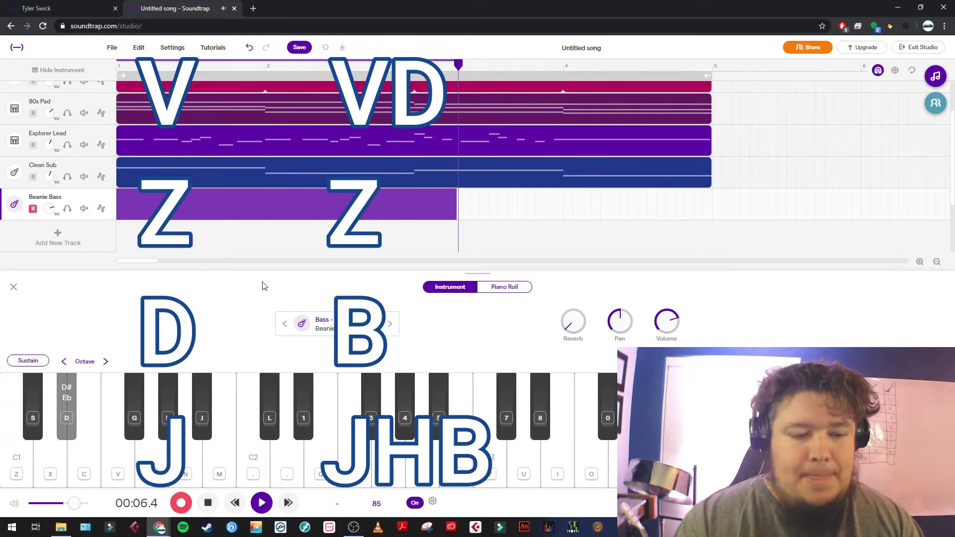
{"action": "key", "text": "j"}
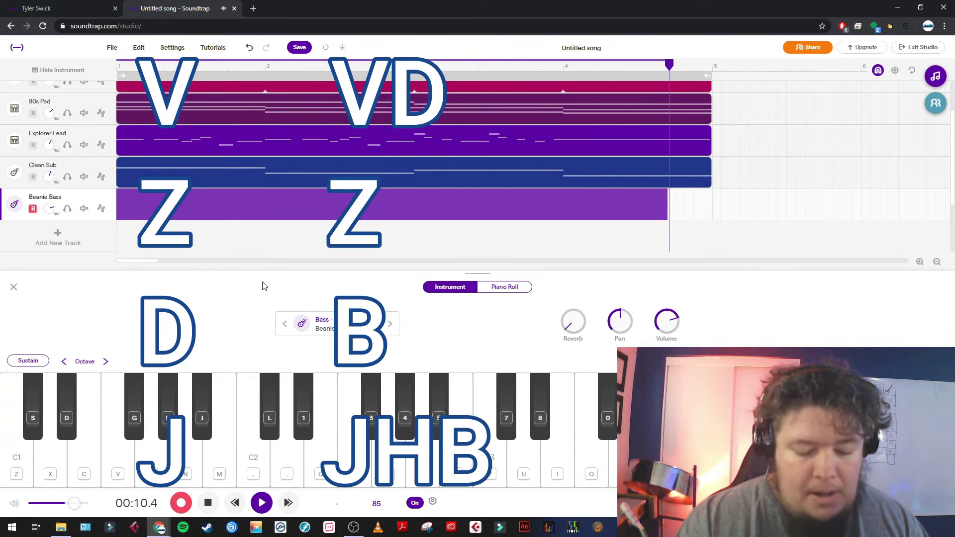
{"action": "key", "text": "b"}
{"action": "key", "text": "space"}
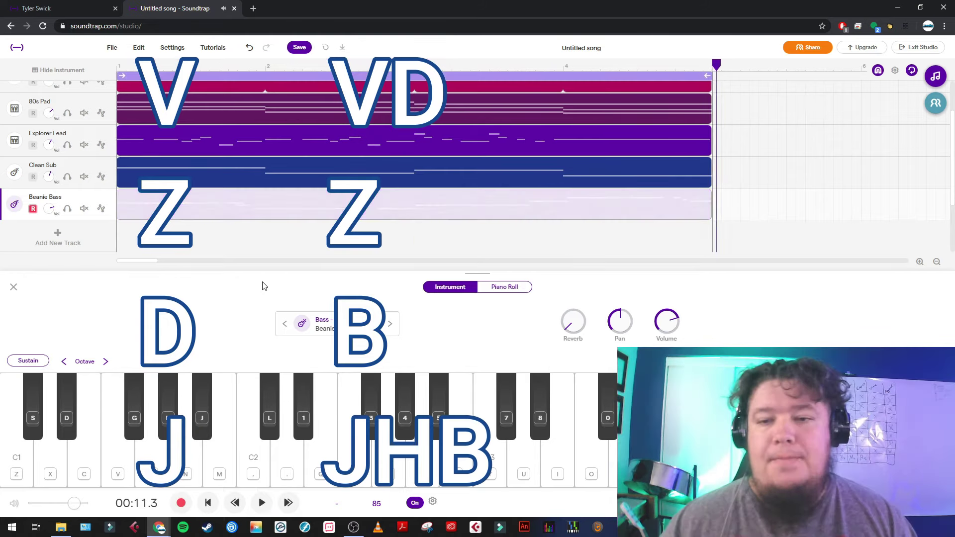
- Open the recorded Beanie Bass region in the piano roll and quantize all of its notes
{"action": "double_click", "coordinate": [310, 209]}
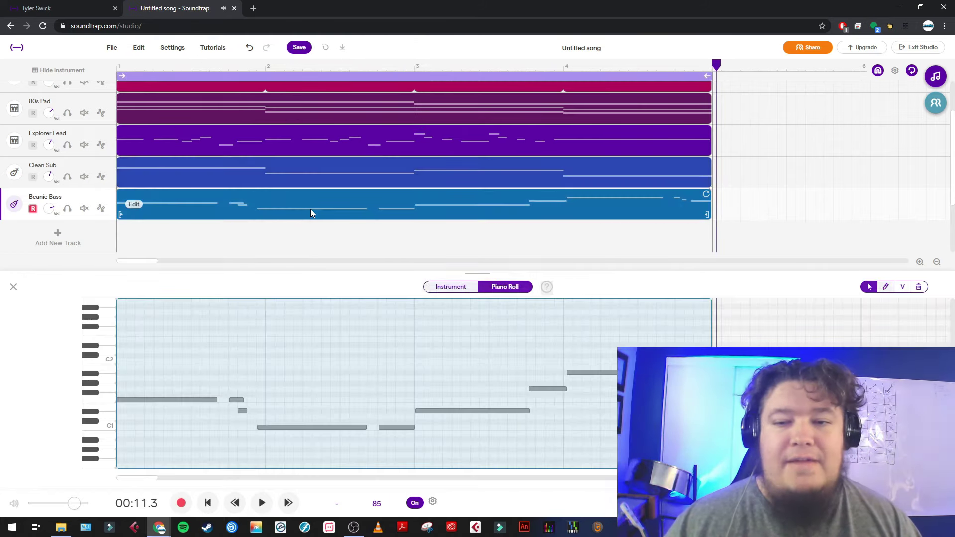
{"action": "right_click", "coordinate": [244, 368]}
{"action": "left_click", "coordinate": [319, 429]}
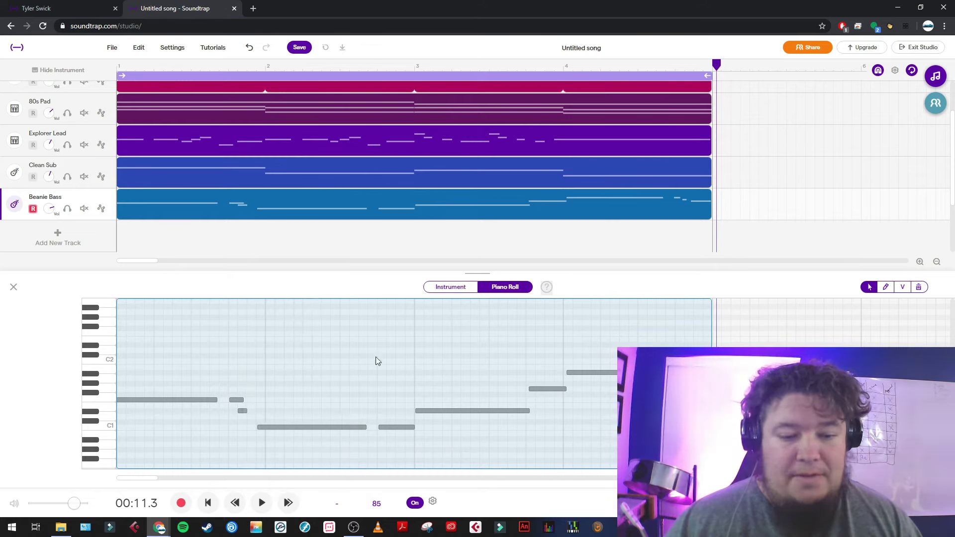
{"action": "right_click", "coordinate": [328, 358]}
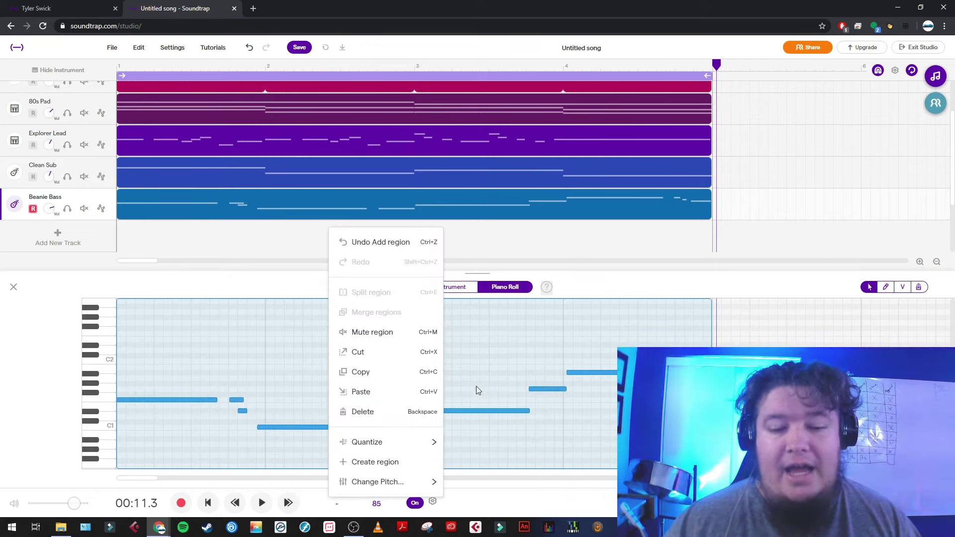
{"action": "mouse_move", "coordinate": [388, 442]}
{"action": "left_click", "coordinate": [473, 407]}
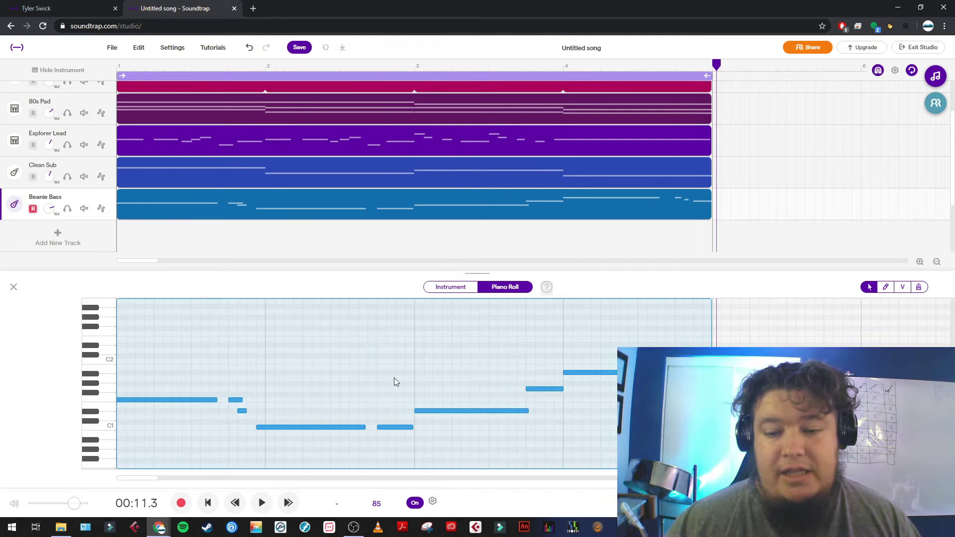
- Play the loop to balance the Beanie Bass at a lower volume, and close the piano roll
{"action": "key", "text": "space"}
{"action": "left_click", "coordinate": [14, 288]}
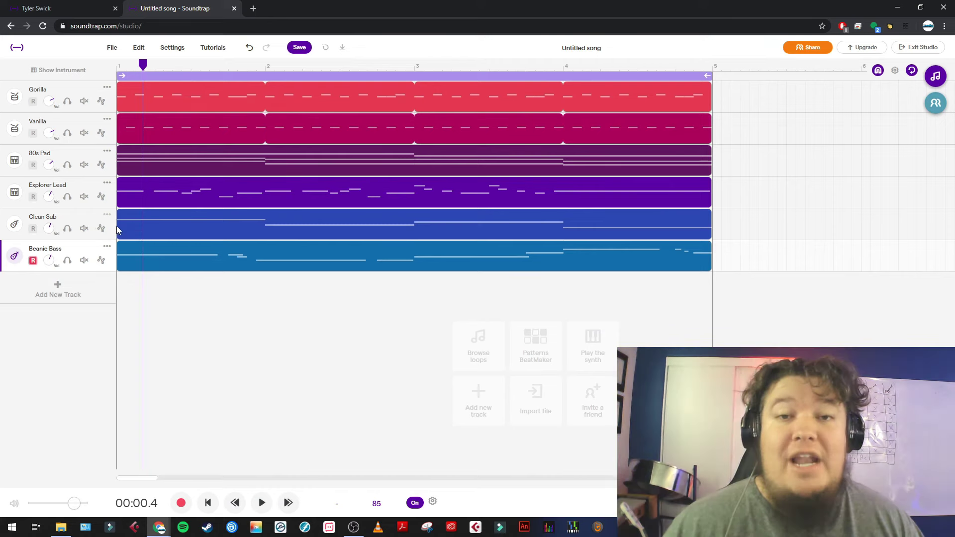
- Reorder the tracks, moving Vanilla to between Clean Sub and Beanie Bass and Explorer Lead to below Beanie Bass
{"action": "mouse_move", "coordinate": [129, 239]}
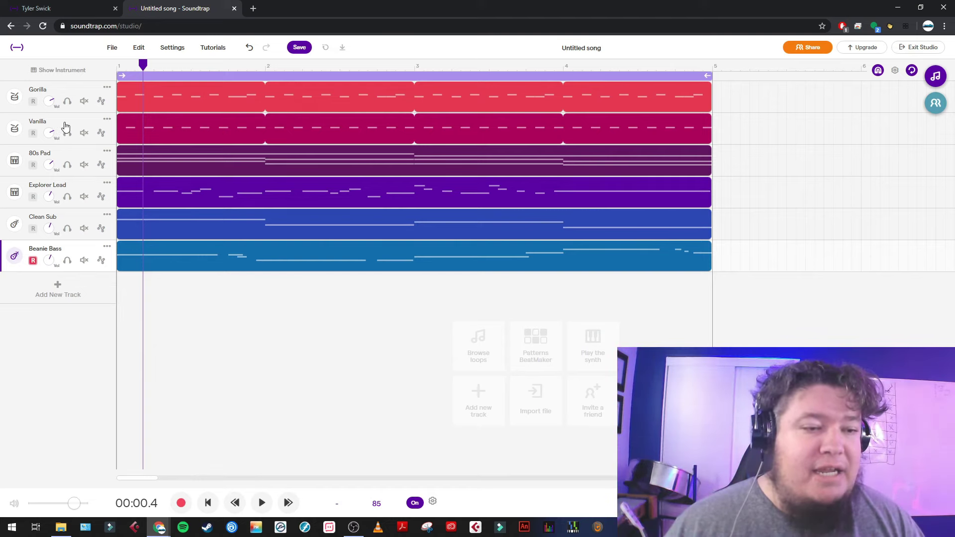
{"action": "left_click_drag", "start_coordinate": [65, 126], "coordinate": [63, 251]}
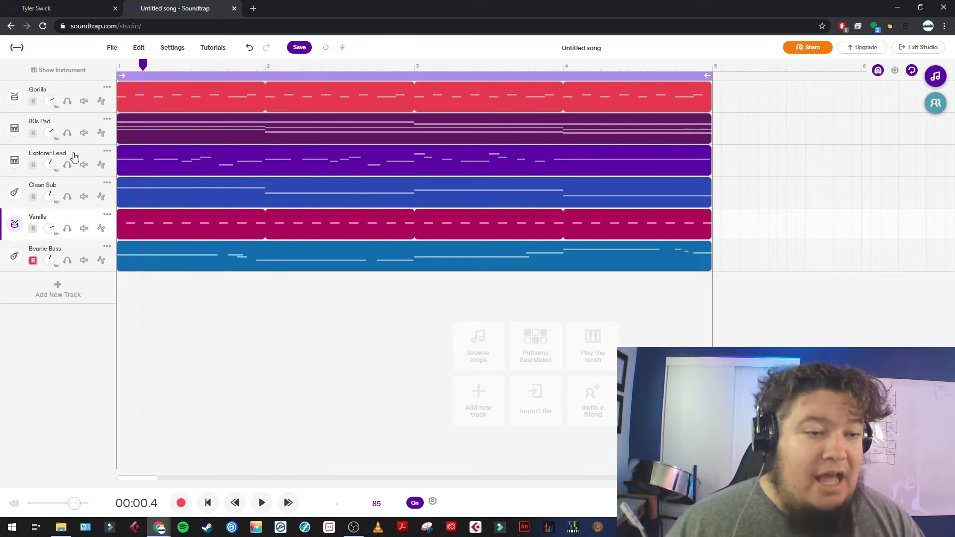
{"action": "left_click_drag", "start_coordinate": [74, 157], "coordinate": [75, 283]}
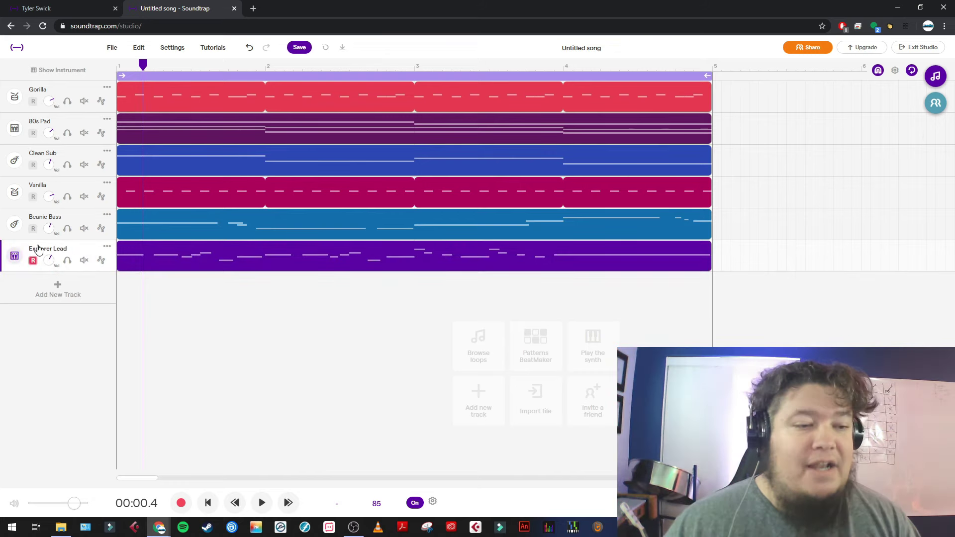
- Mute the Explorer Lead, Beanie Bass and Vanilla tracks and play the loop from the beginning
{"action": "left_click", "coordinate": [84, 260]}
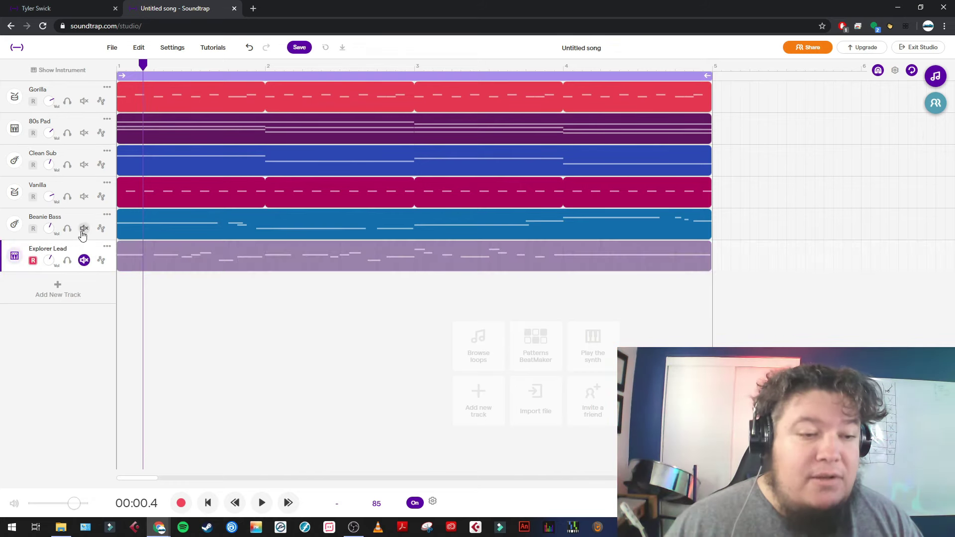
{"action": "left_click", "coordinate": [84, 228]}
{"action": "left_click", "coordinate": [84, 196]}
{"action": "left_click", "coordinate": [209, 503]}
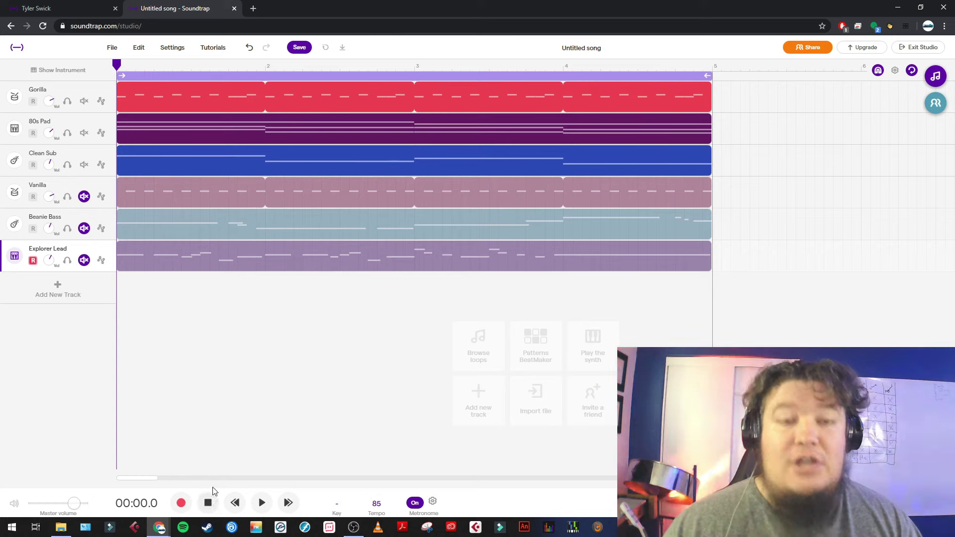
{"action": "key", "text": "space"}
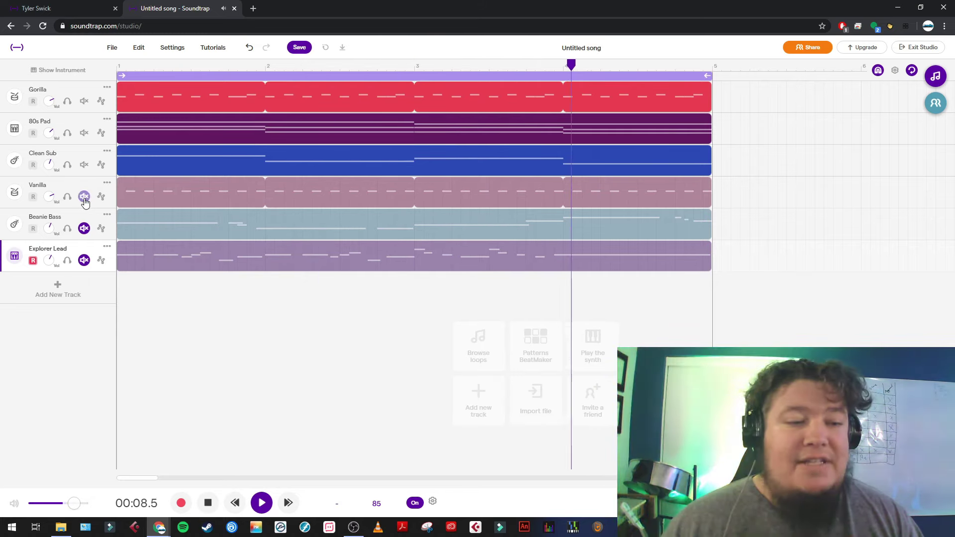
- Unmute Vanilla and Beanie Bass, bring Explorer Lead back in while the loop plays, and stop playback
{"action": "left_click", "coordinate": [84, 197]}
{"action": "left_click", "coordinate": [84, 228]}
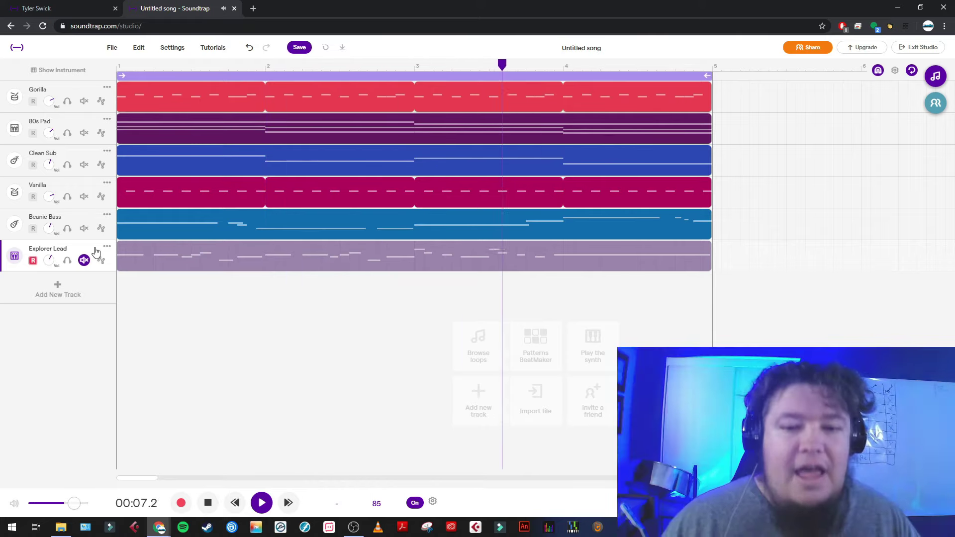
{"action": "left_click", "coordinate": [85, 261]}
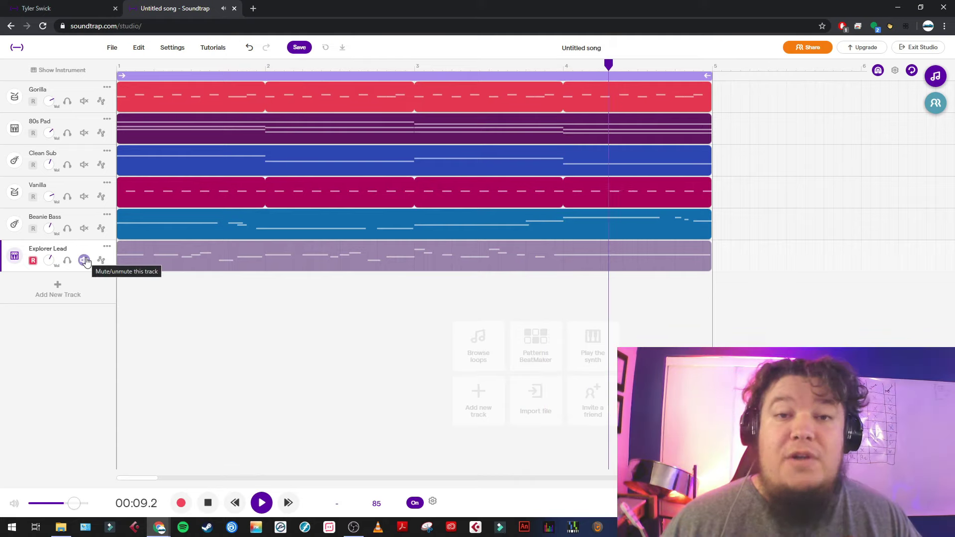
{"action": "left_click", "coordinate": [85, 261]}
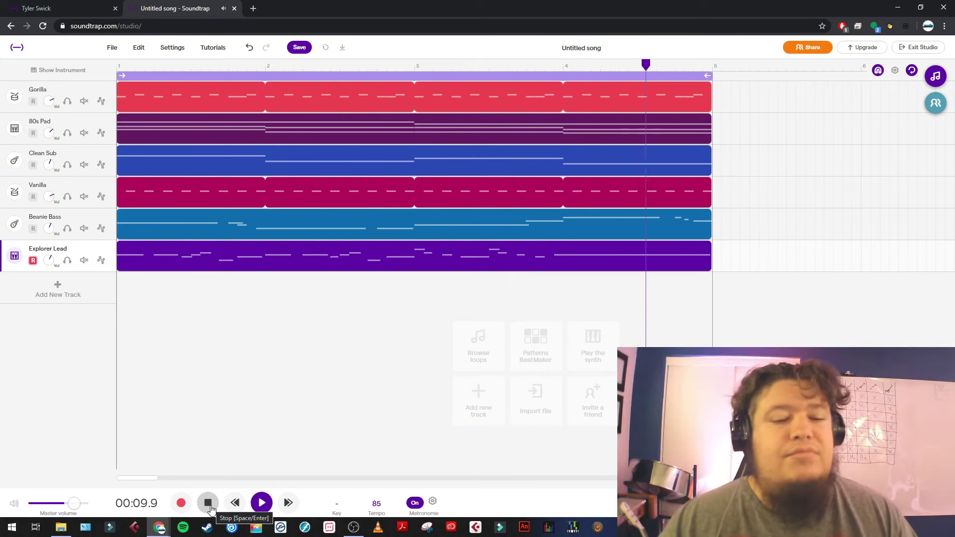
{"action": "left_click", "coordinate": [208, 503]}
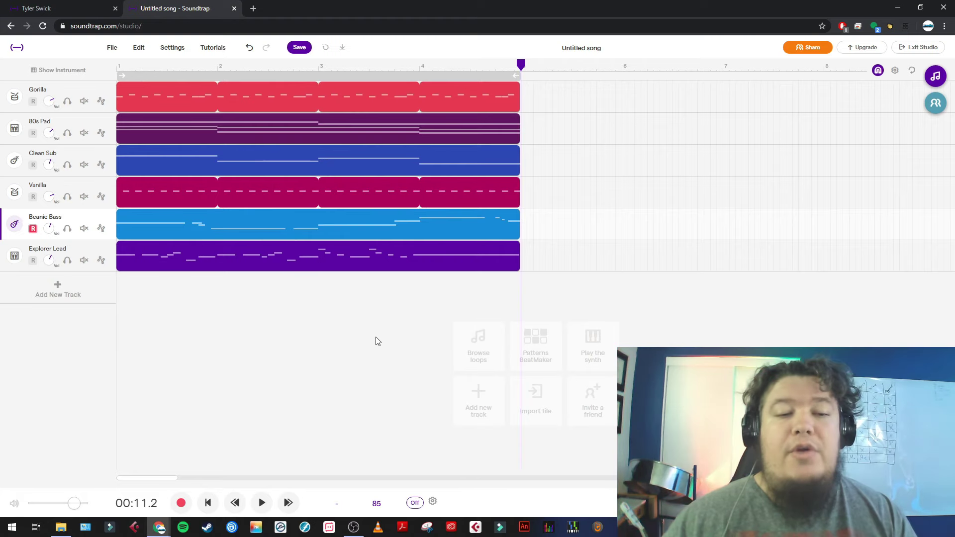
- Import The Weeknd's Blinding Lights acapella file onto a new track below Explorer Lead and leave cycle mode off
{"action": "left_click", "coordinate": [376, 342]}
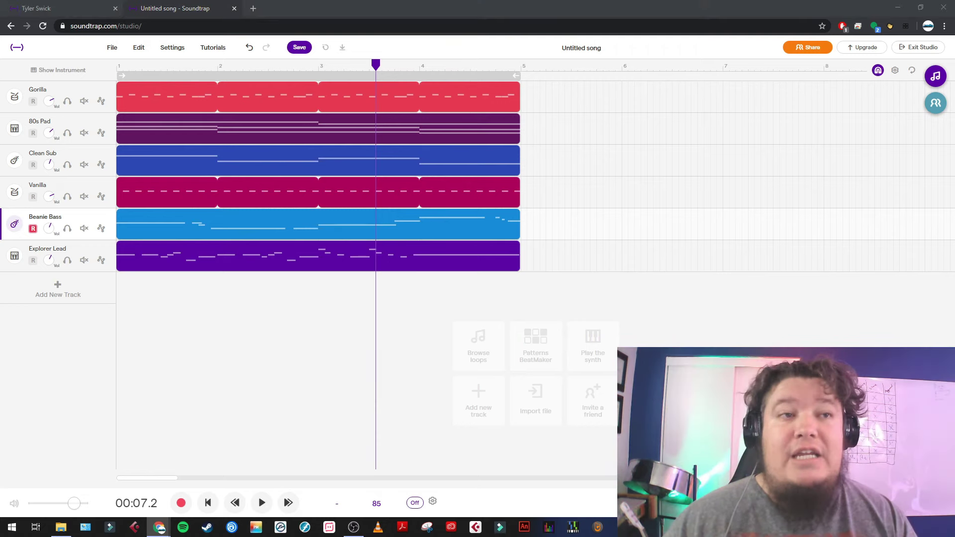
{"action": "left_click_drag", "start_coordinate": [616, 358], "coordinate": [149, 334]}
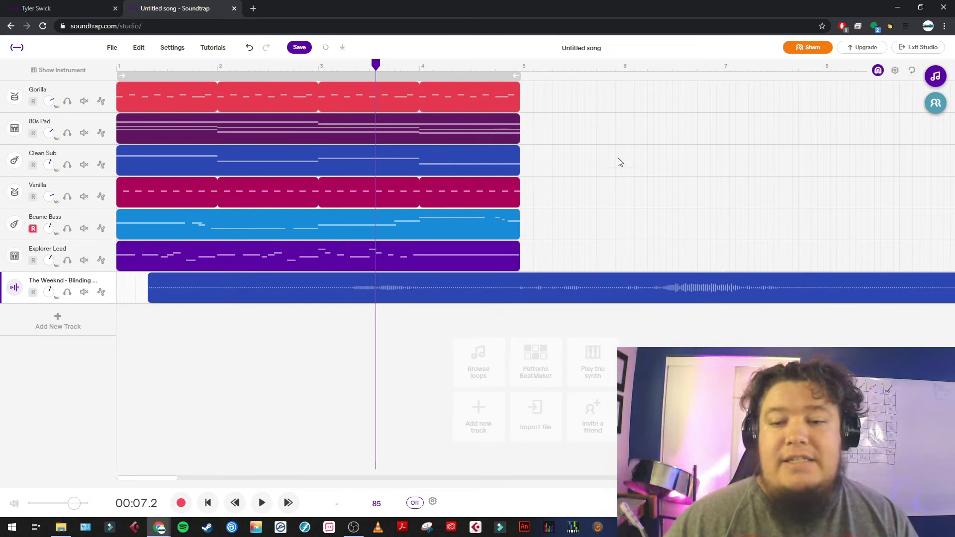
{"action": "left_click", "coordinate": [911, 71]}
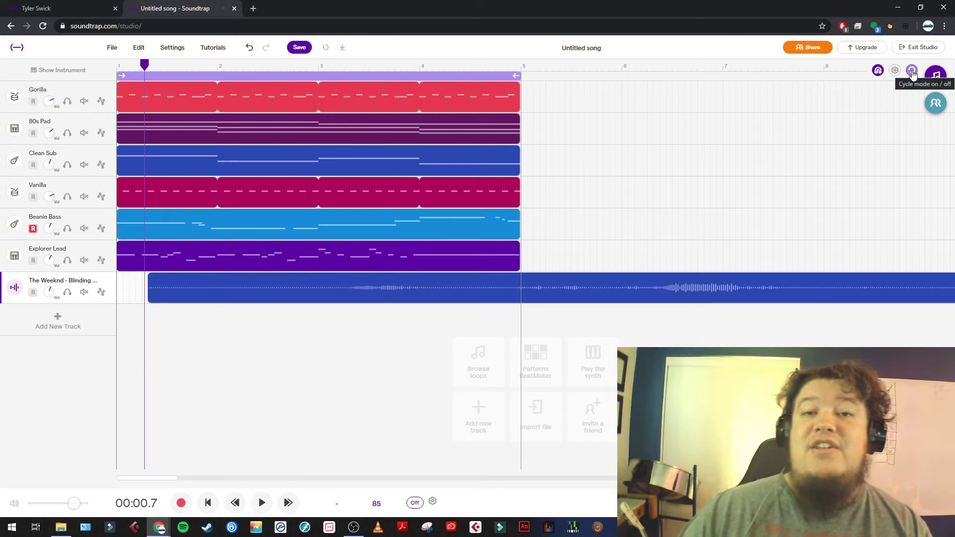
{"action": "left_click", "coordinate": [911, 72]}
- Move the Blinding Lights acapella region so it starts at bar 1, in line with the other regions
{"action": "left_click", "coordinate": [585, 158]}
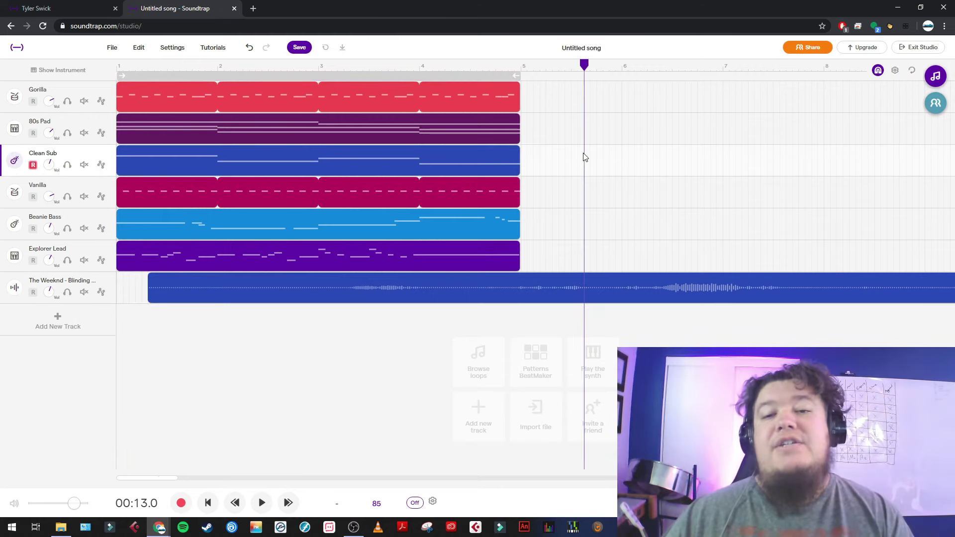
{"action": "scroll", "coordinate": [575, 166], "scroll_direction": "down", "scroll_amount": 2}
{"action": "scroll", "coordinate": [484, 202], "scroll_direction": "down", "scroll_amount": 5}
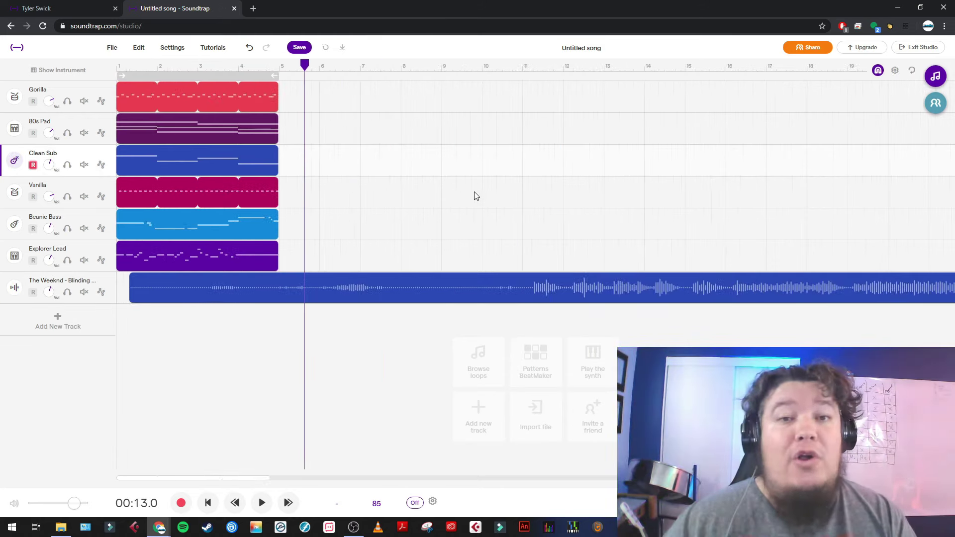
{"action": "scroll", "coordinate": [406, 207], "scroll_direction": "down", "scroll_amount": 1}
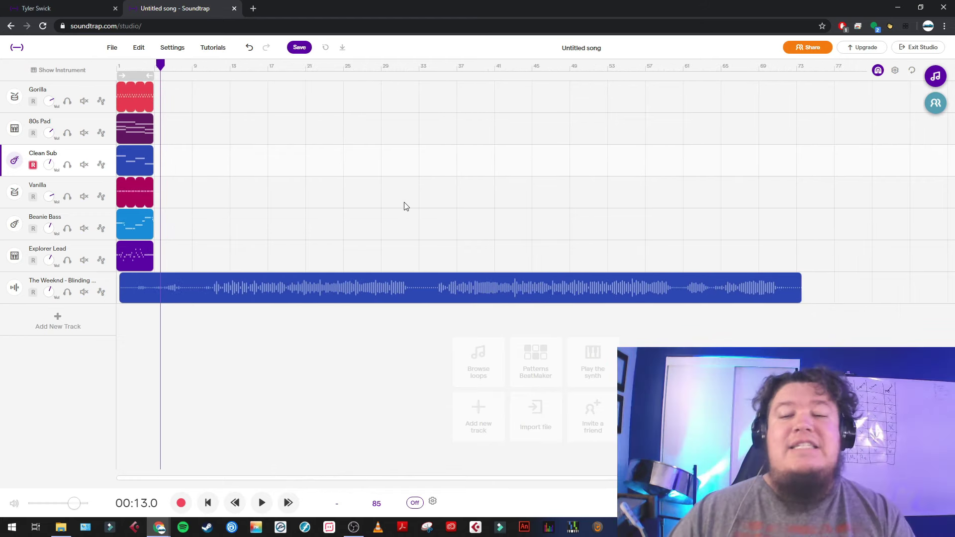
{"action": "mouse_move", "coordinate": [362, 279]}
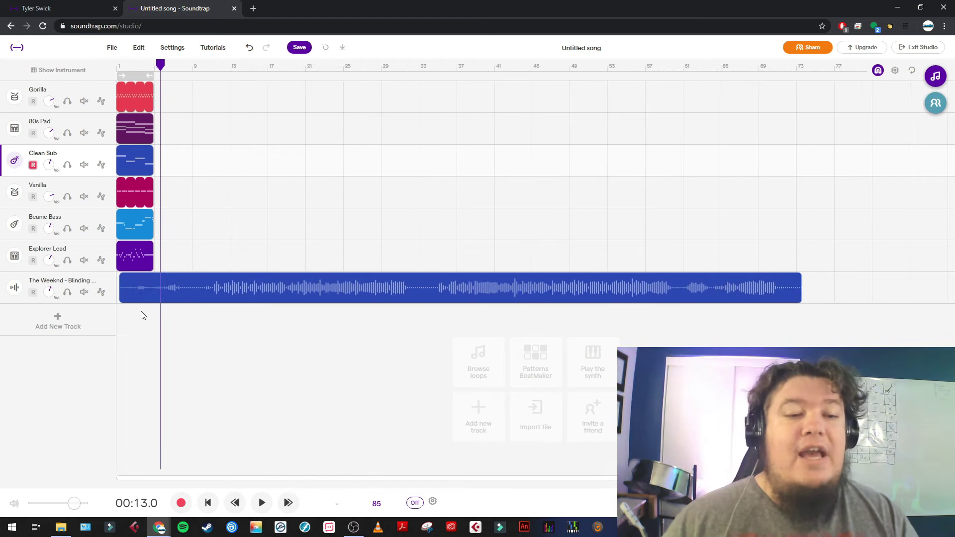
{"action": "mouse_move", "coordinate": [124, 300]}
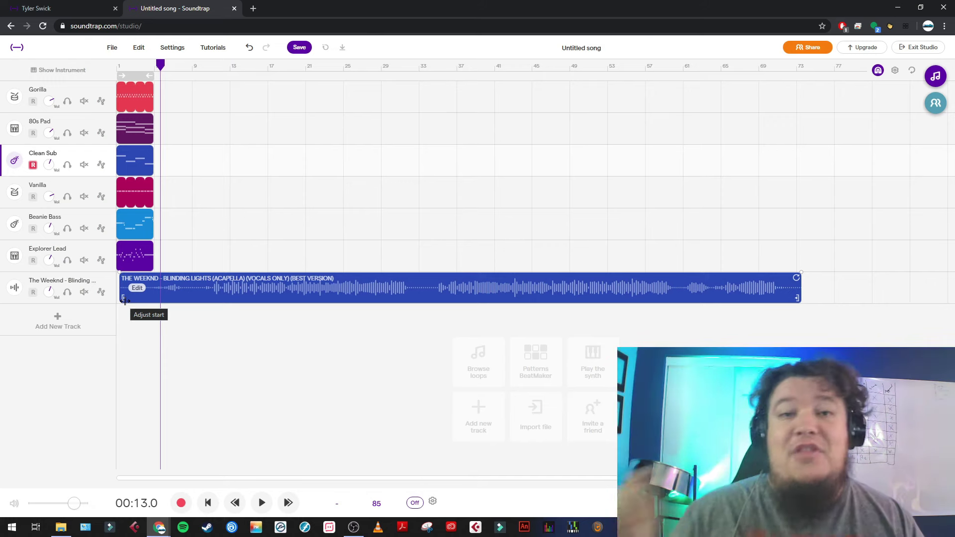
{"action": "left_click", "coordinate": [181, 298]}
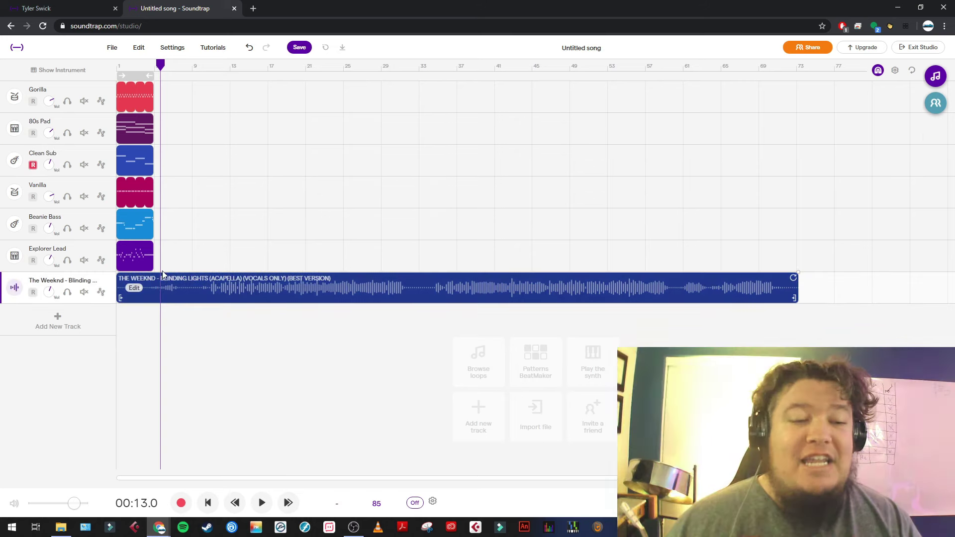
- Loop the Gorilla drums to about bar 73 and place two-pass Explorer Lead sections at bars 9, 37 and 61
{"action": "left_click_drag", "start_coordinate": [147, 87], "coordinate": [788, 103]}
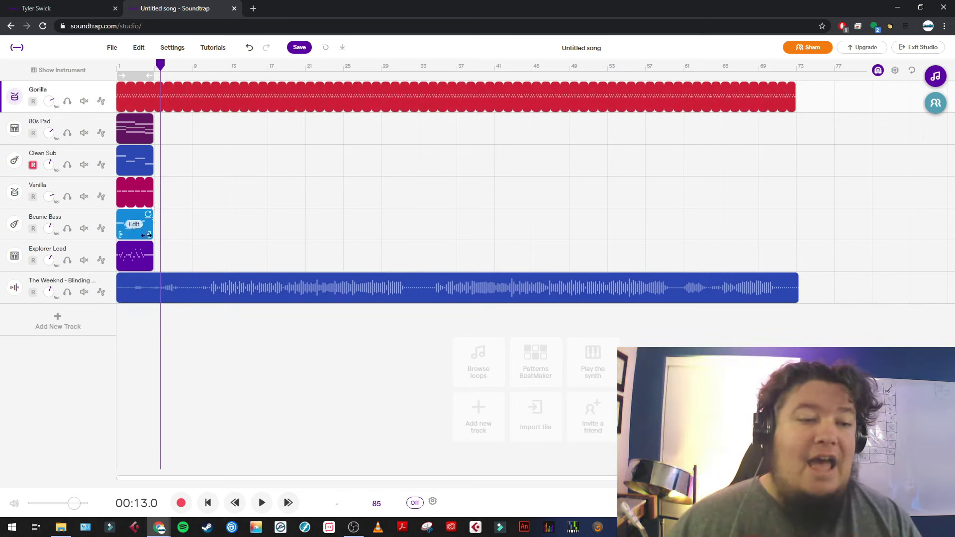
{"action": "left_click_drag", "start_coordinate": [131, 249], "coordinate": [266, 248]}
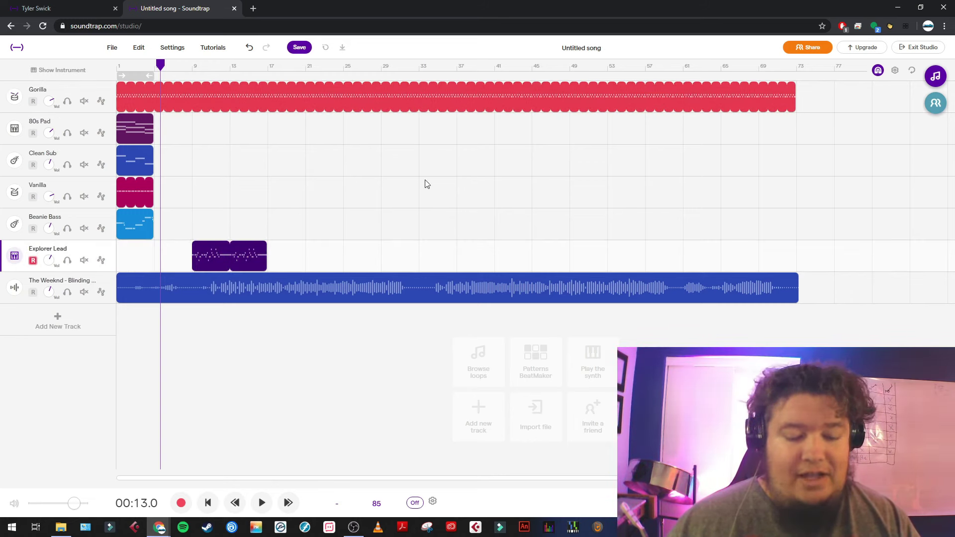
{"action": "left_click", "coordinate": [475, 68]}
{"action": "key", "text": "ctrl+v"}
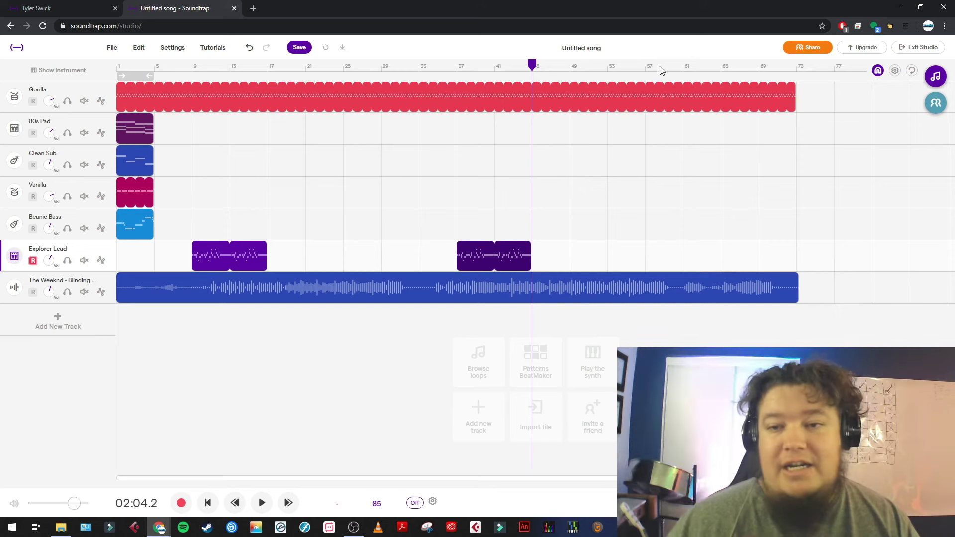
{"action": "key", "text": "ctrl+v"}
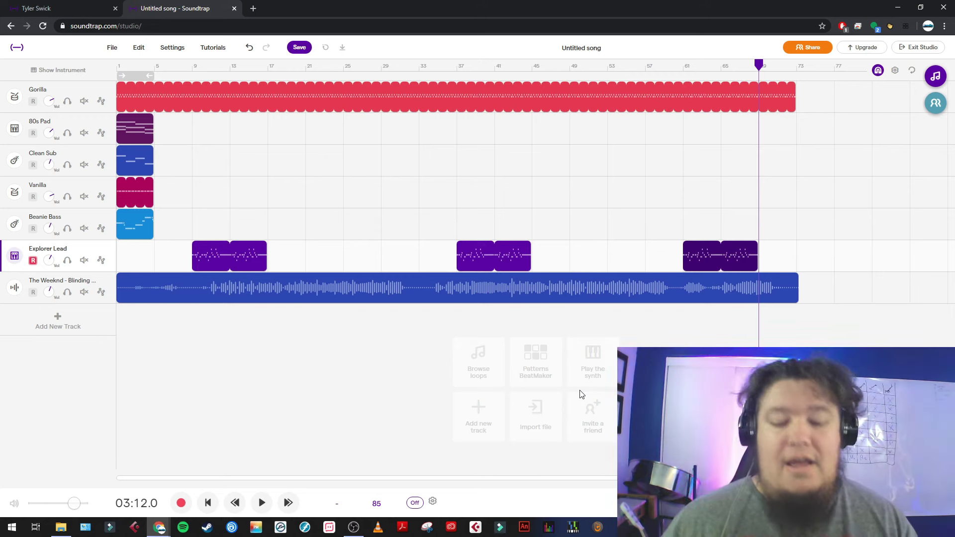
- Undo the Explorer Lead placements and the extended Gorilla drum loop
{"action": "key", "text": "ctrl+z"}
{"action": "key", "text": "ctrl+z"}
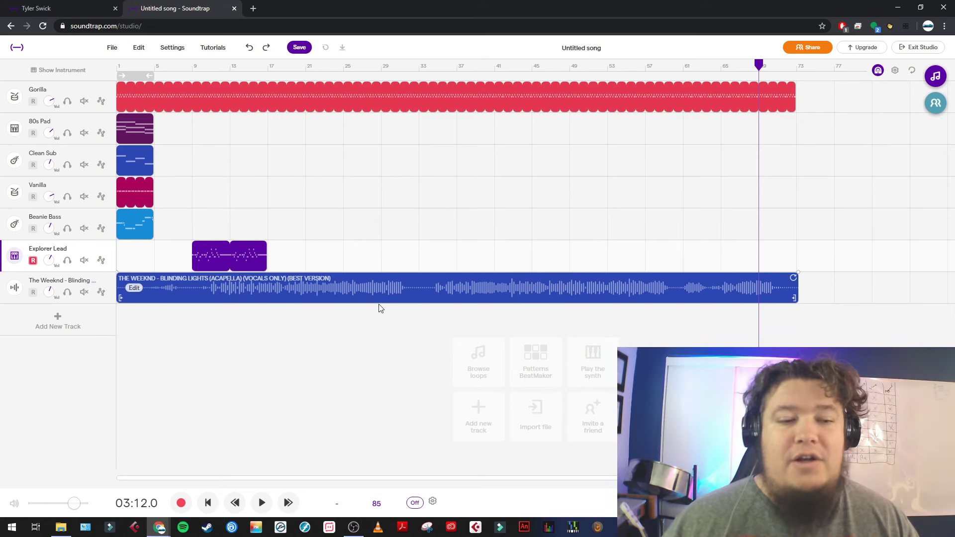
{"action": "key", "text": "ctrl+z"}
{"action": "key", "text": "ctrl+z"}
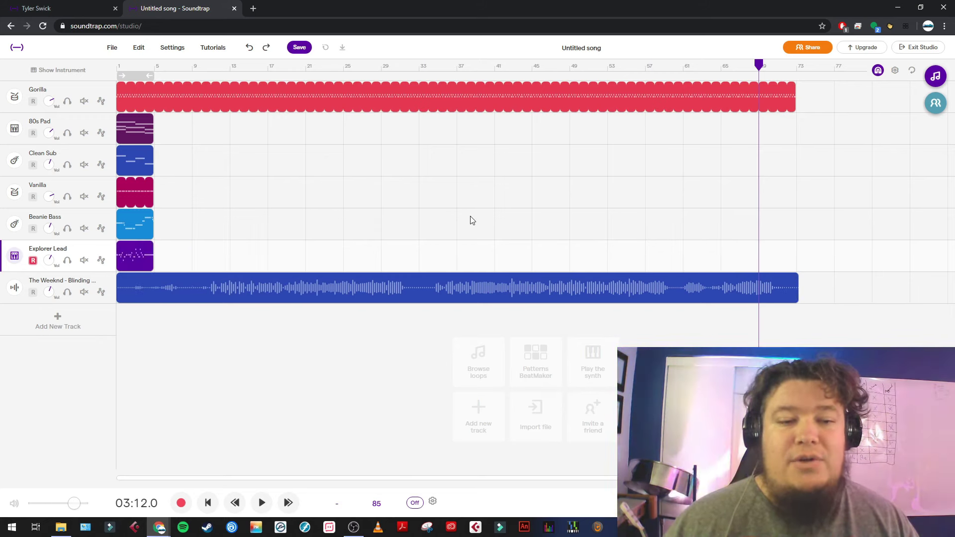
{"action": "key", "text": "ctrl+z"}
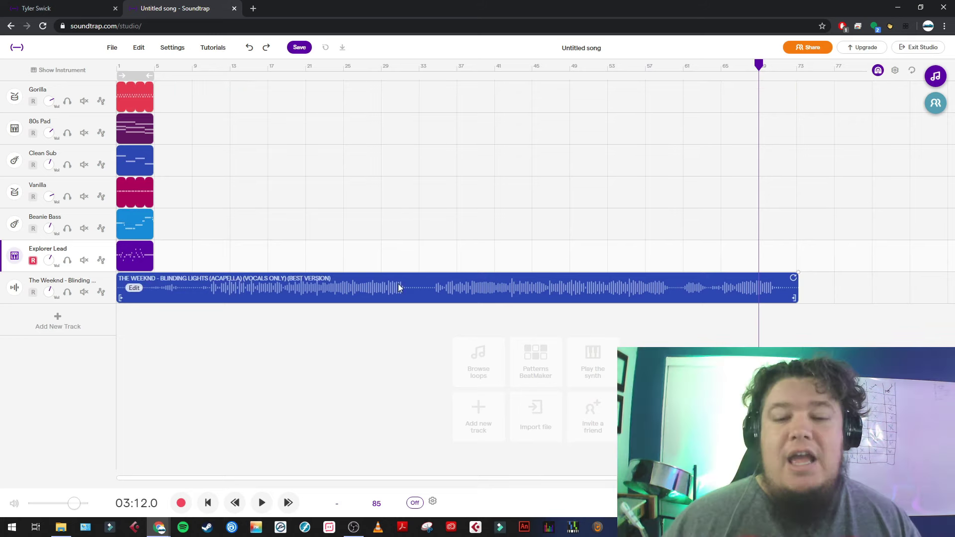
- Trim the start of the acapella region through the first half of the vocals to about bar 41
{"action": "left_click_drag", "start_coordinate": [128, 299], "coordinate": [431, 299]}
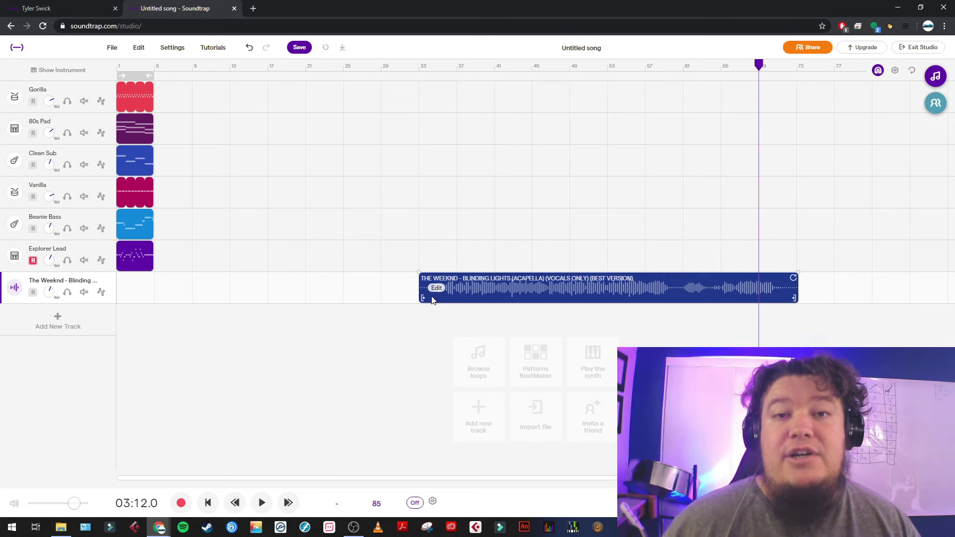
{"action": "left_click", "coordinate": [454, 212]}
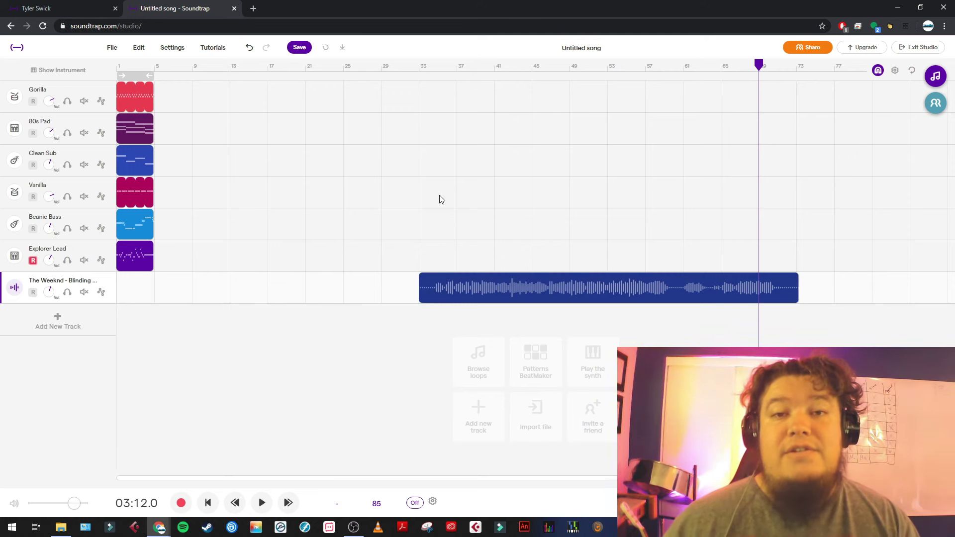
{"action": "left_click", "coordinate": [438, 288]}
{"action": "scroll", "coordinate": [161, 295], "scroll_direction": "up", "scroll_amount": 5}
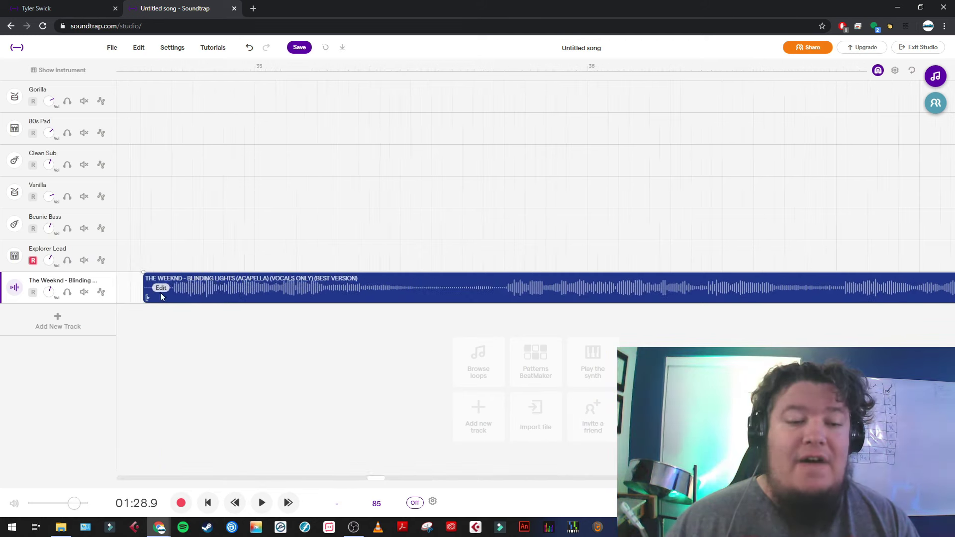
{"action": "scroll", "coordinate": [161, 297], "scroll_direction": "down", "scroll_amount": 5}
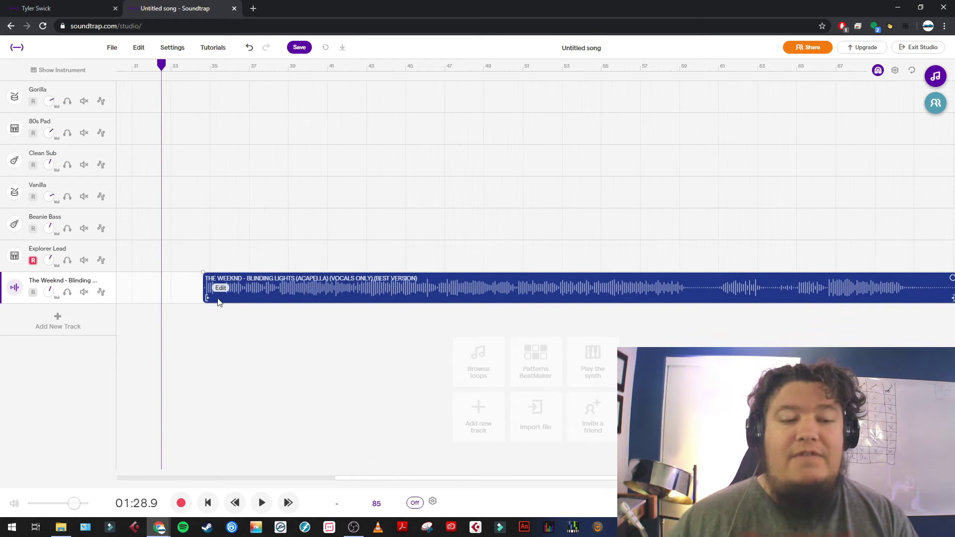
{"action": "scroll", "coordinate": [214, 306], "scroll_direction": "down", "scroll_amount": 3}
{"action": "left_click_drag", "start_coordinate": [274, 298], "coordinate": [317, 298]}
- Fine-trim the acapella region's start to just past the beginning of bar 41
{"action": "scroll", "coordinate": [316, 301], "scroll_direction": "up", "scroll_amount": 5}
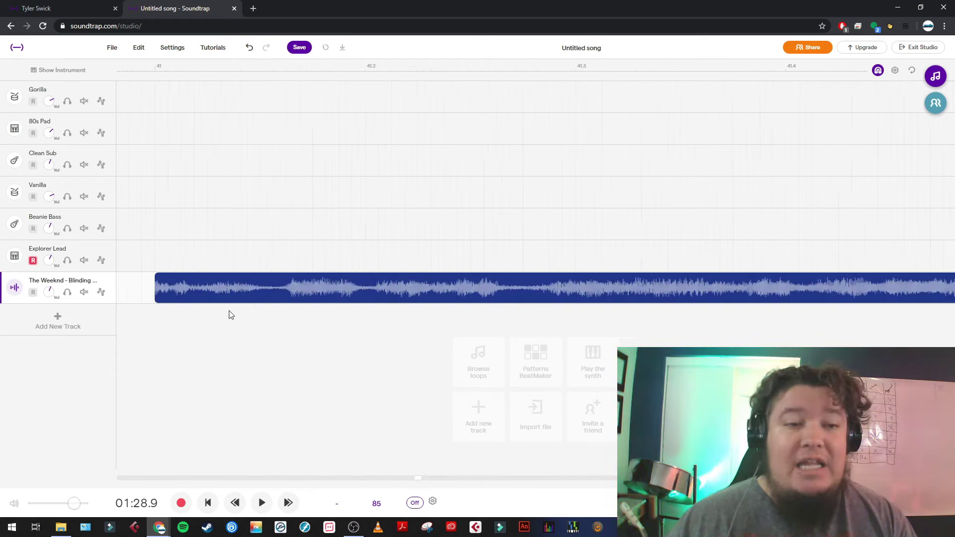
{"action": "mouse_move", "coordinate": [179, 296]}
{"action": "left_click_drag", "start_coordinate": [159, 297], "coordinate": [277, 295]}
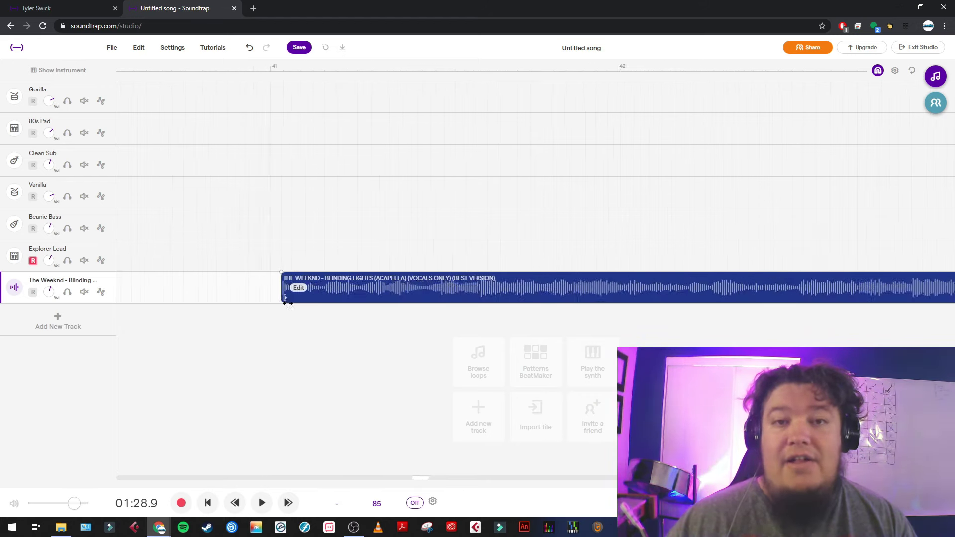
{"action": "scroll", "coordinate": [249, 298], "scroll_direction": "down", "scroll_amount": 5}
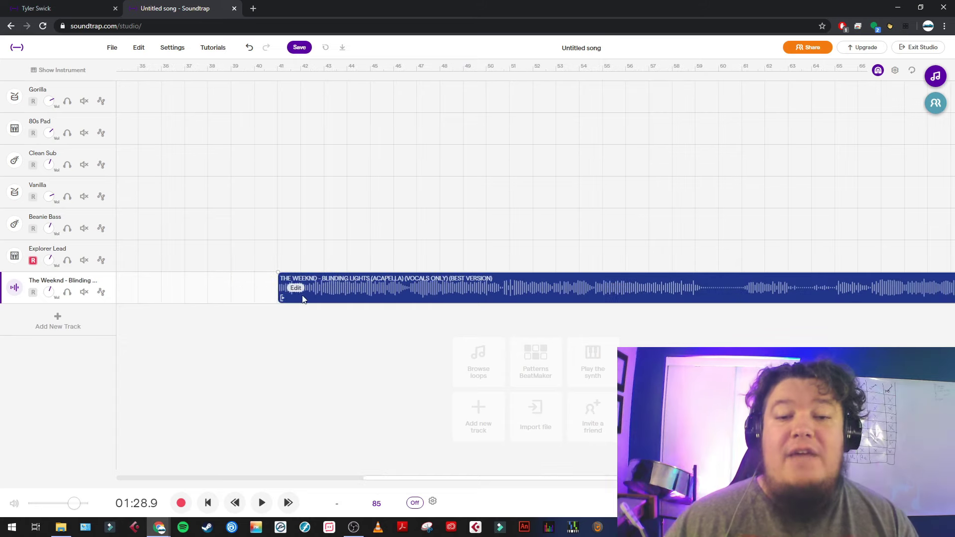
{"action": "scroll", "coordinate": [385, 306], "scroll_direction": "down", "scroll_amount": 3}
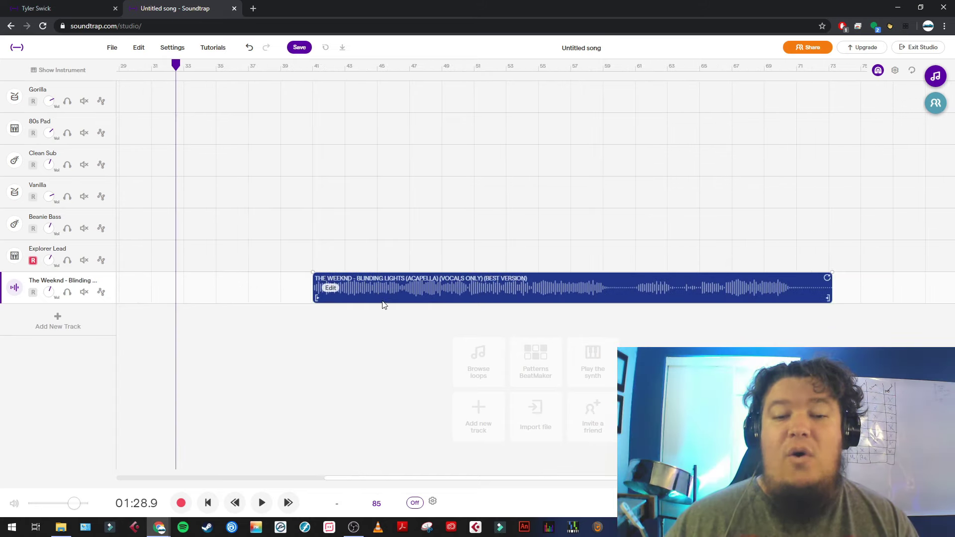
- Preview the acapella from about bar 47 and trim the region's start to bar 45
{"action": "left_click", "coordinate": [414, 70]}
{"action": "key", "text": "space"}
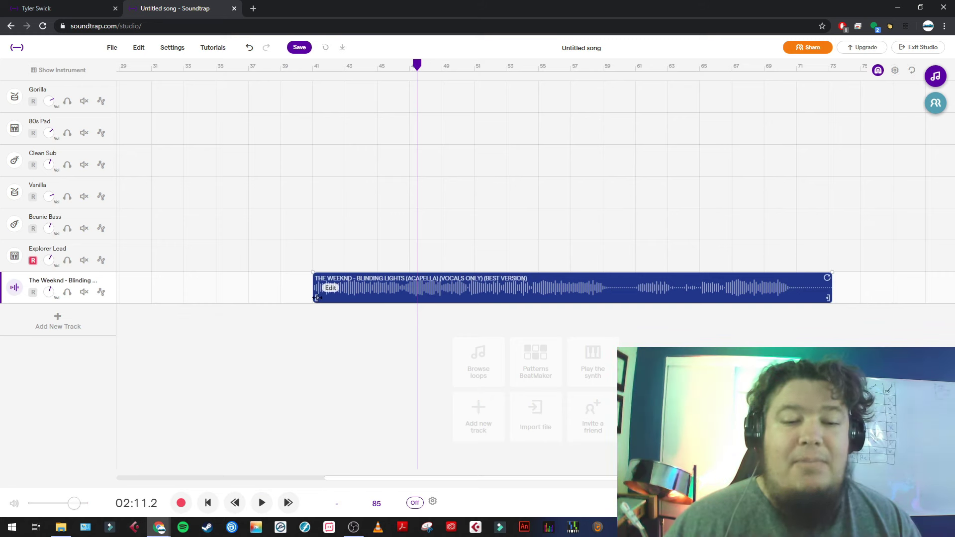
{"action": "left_click_drag", "start_coordinate": [315, 298], "coordinate": [377, 299]}
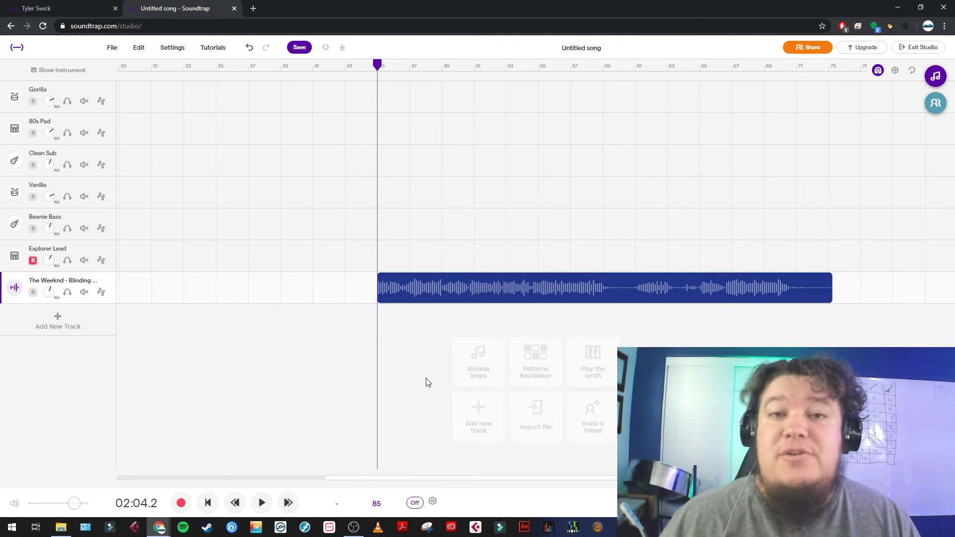
- Play the acapella to find the wanted vocal entry and trim the region's start to just before bar 47
{"action": "scroll", "coordinate": [406, 366], "scroll_direction": "up", "scroll_amount": 3}
{"action": "key", "text": "space"}
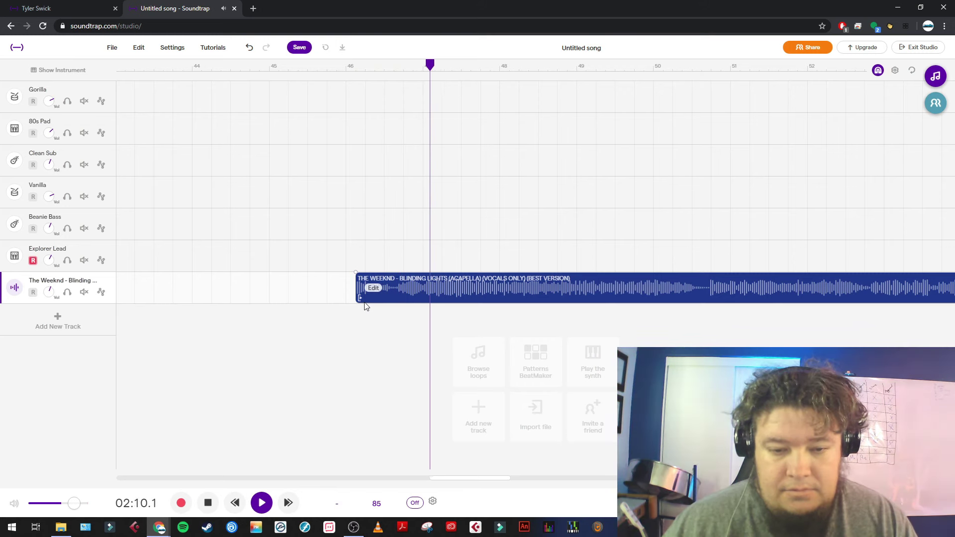
{"action": "key", "text": "space"}
{"action": "left_click_drag", "start_coordinate": [360, 301], "coordinate": [428, 310]}
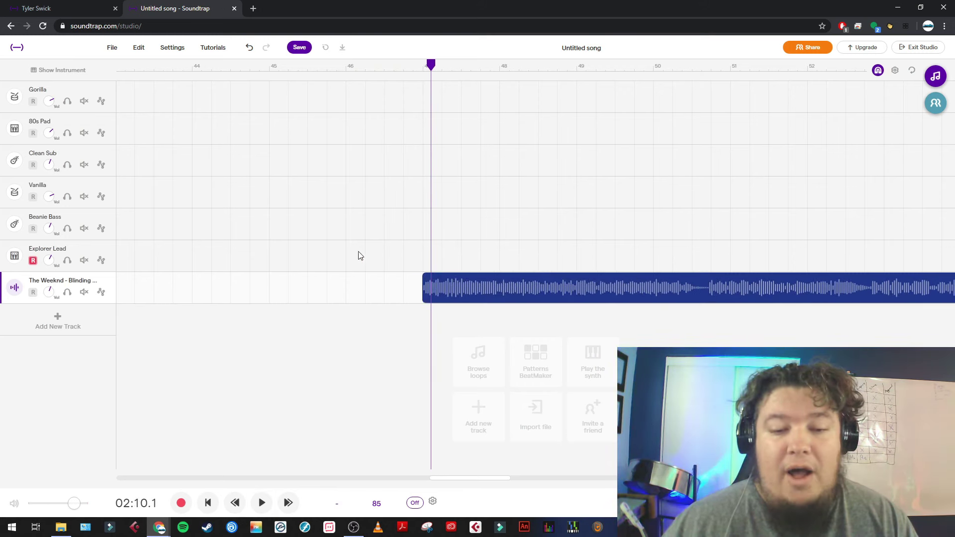
- Preview the acapella's trimmed start, move the region to bar 1, and play it with the beat from the beginning
{"action": "key", "text": "space"}
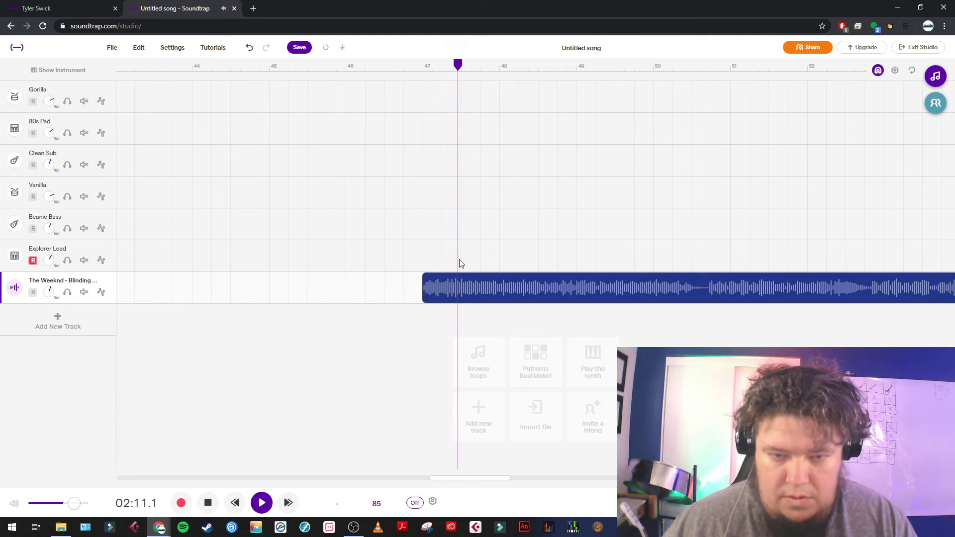
{"action": "scroll", "coordinate": [467, 241], "scroll_direction": "down", "scroll_amount": 2}
{"action": "scroll", "coordinate": [467, 241], "scroll_direction": "down", "scroll_amount": 3}
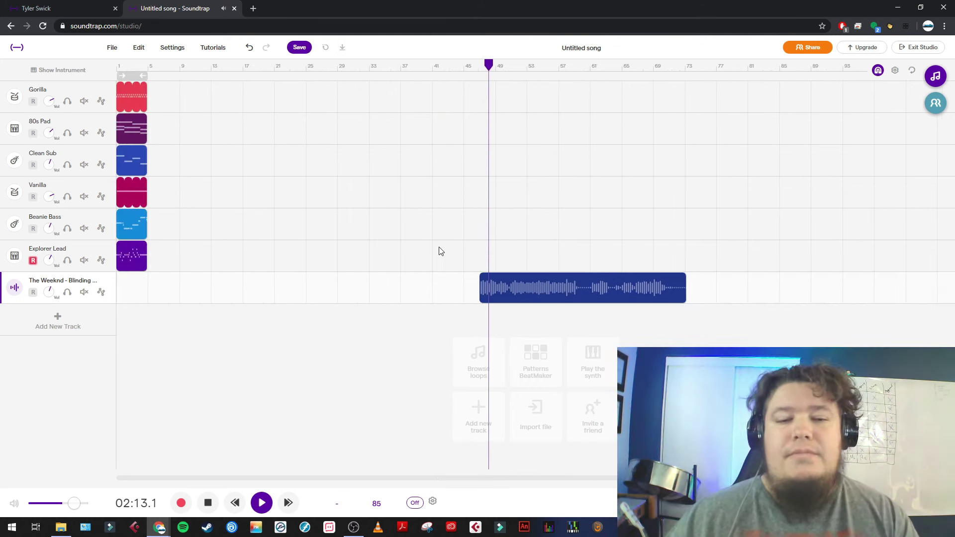
{"action": "key", "text": "space"}
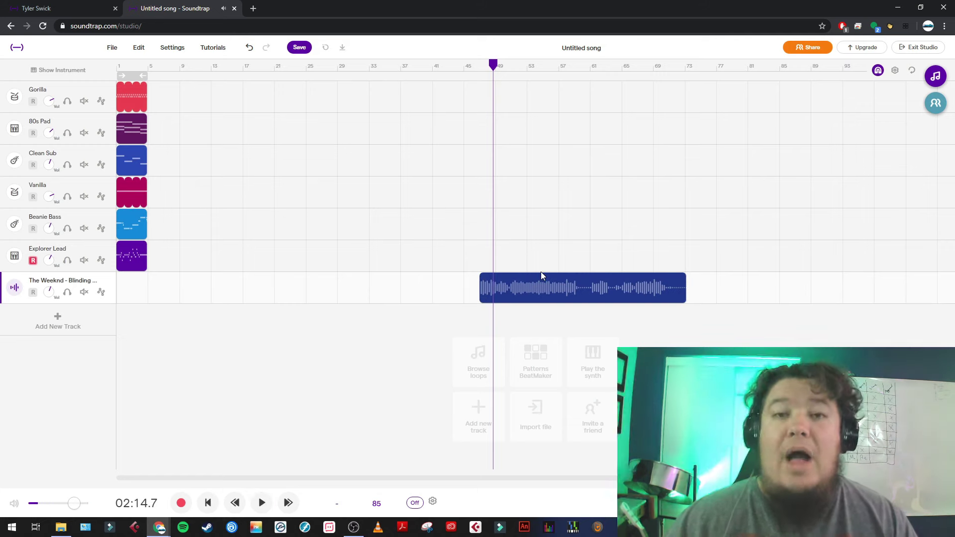
{"action": "left_click_drag", "start_coordinate": [560, 287], "coordinate": [166, 311]}
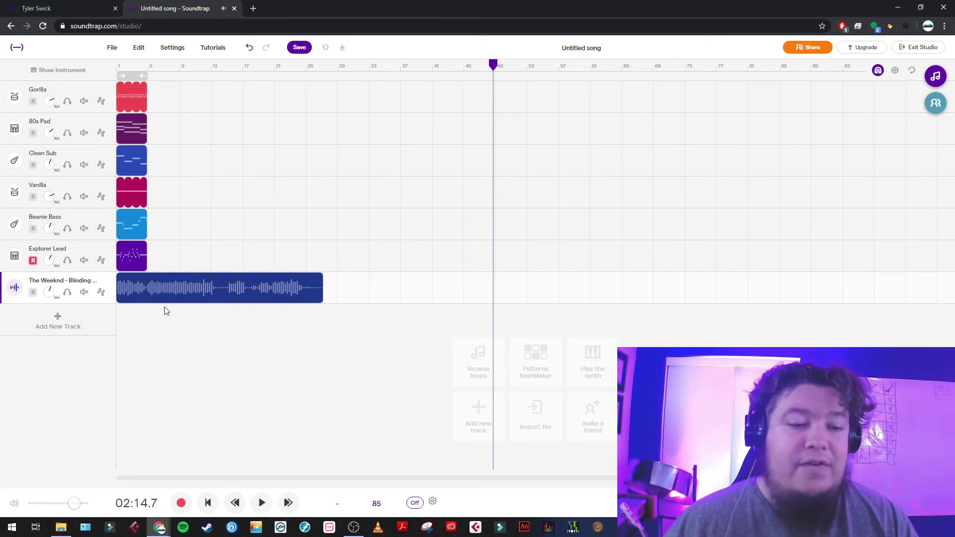
{"action": "left_click", "coordinate": [206, 501]}
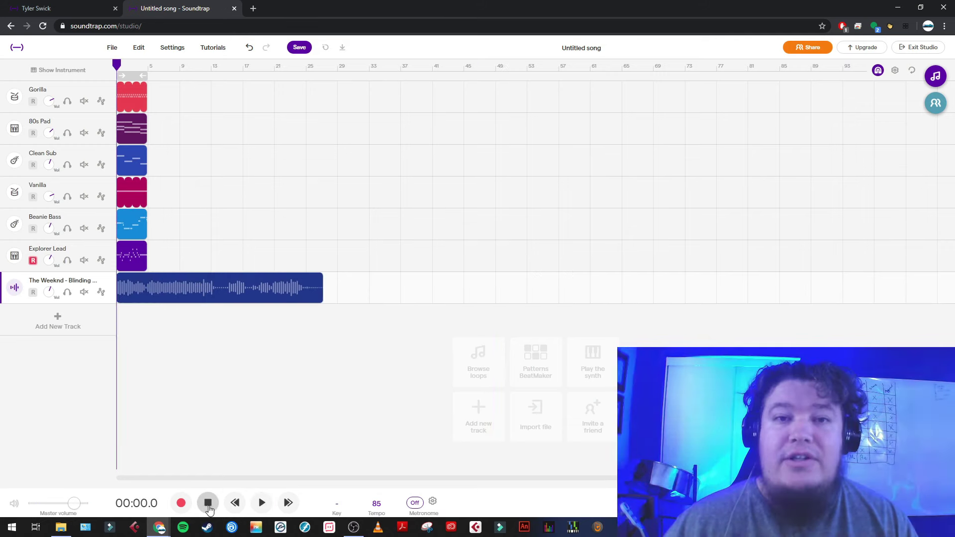
{"action": "left_click", "coordinate": [260, 503]}
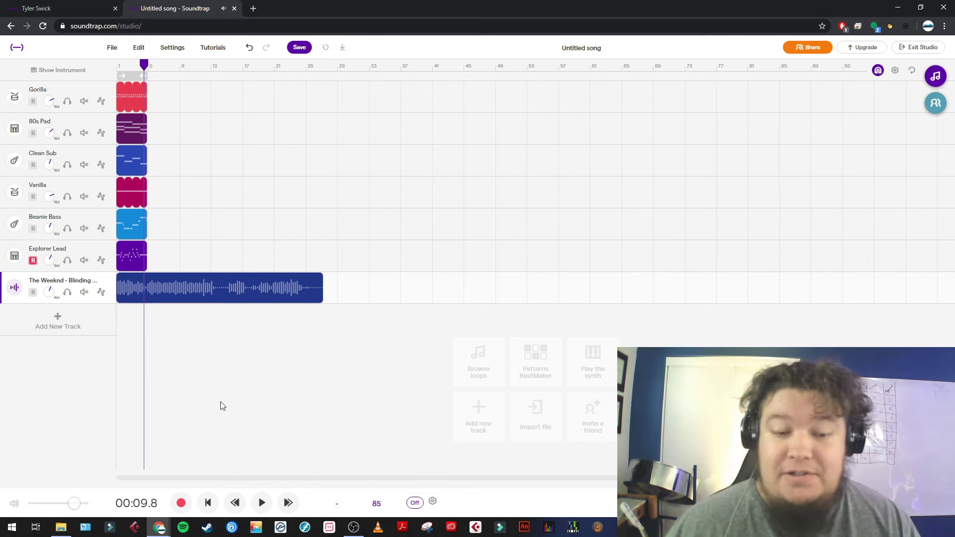
- Loop all six beat regions, from Gorilla to Explorer Lead, out to bar 13 and preview them under the acapella past bar 5
{"action": "scroll", "coordinate": [154, 390], "scroll_direction": "up", "scroll_amount": 5}
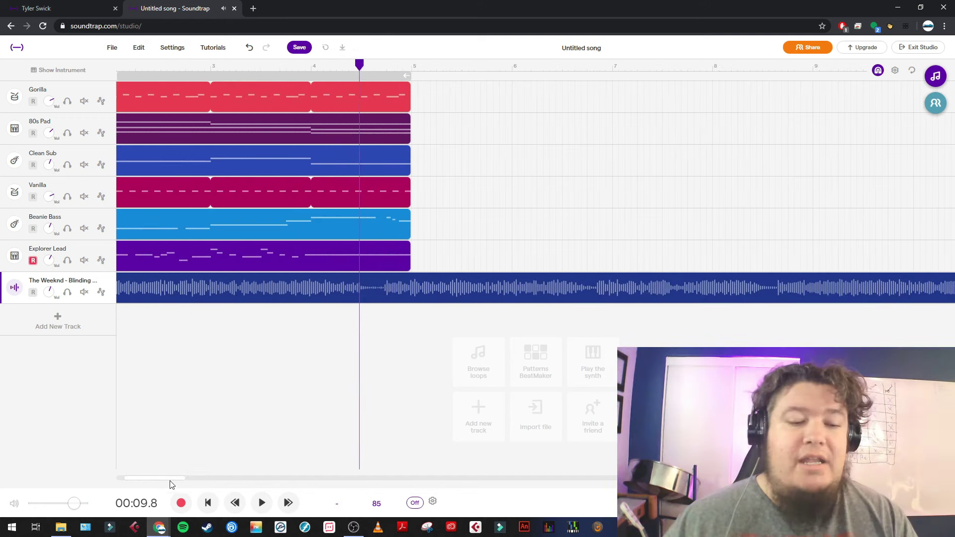
{"action": "scroll", "coordinate": [150, 480], "scroll_direction": "up", "scroll_amount": 2}
{"action": "scroll", "coordinate": [212, 394], "scroll_direction": "down", "scroll_amount": 5}
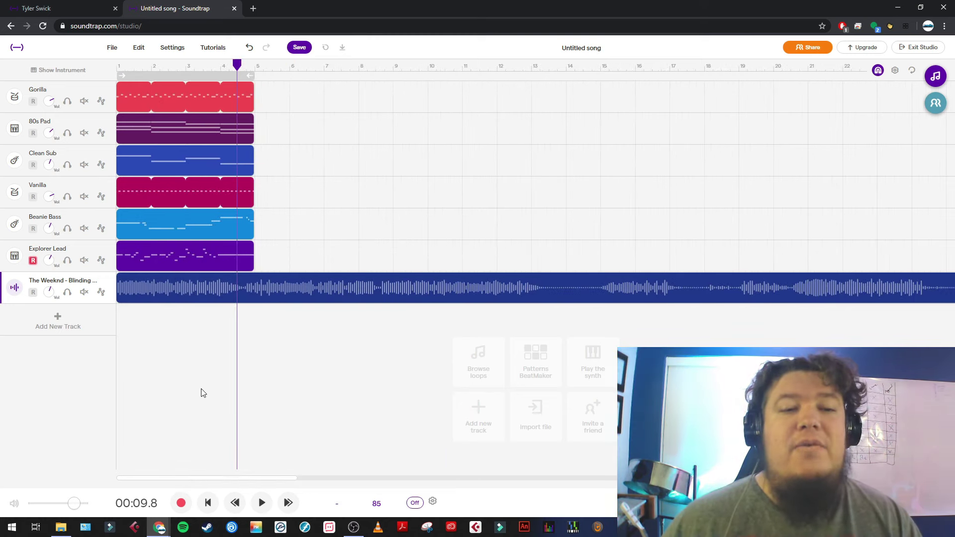
{"action": "left_click_drag", "start_coordinate": [288, 259], "coordinate": [180, 94]}
{"action": "left_click_drag", "start_coordinate": [252, 87], "coordinate": [524, 123]}
{"action": "left_click", "coordinate": [419, 383]}
{"action": "key", "text": "space"}
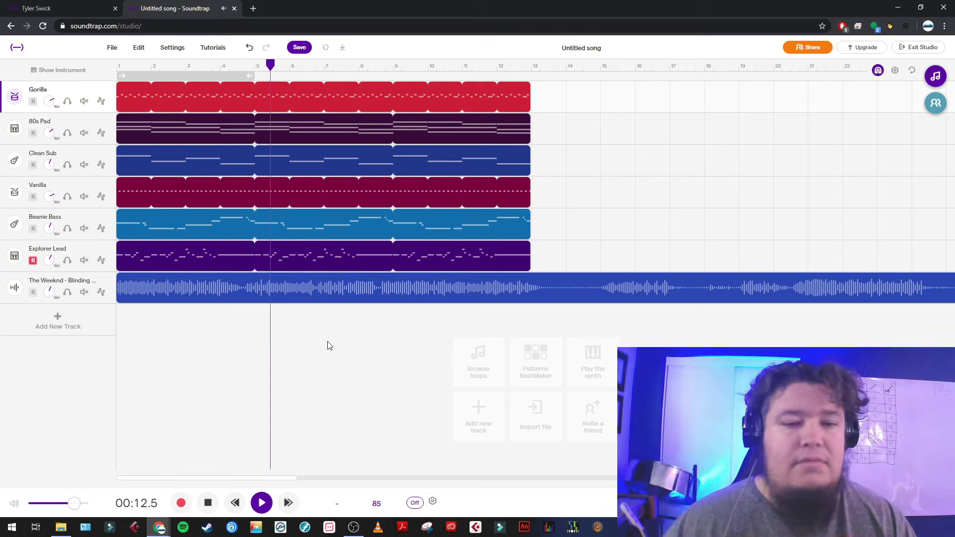
{"action": "key", "text": "space"}
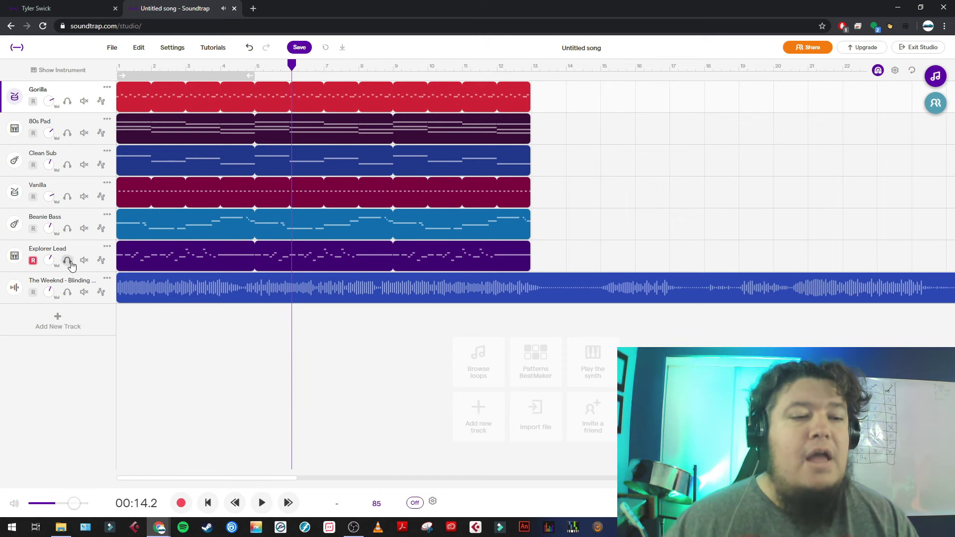
- Compare the mix with the Explorer Lead track muted from the beginning and unmuted around bar 6
{"action": "left_click", "coordinate": [196, 326]}
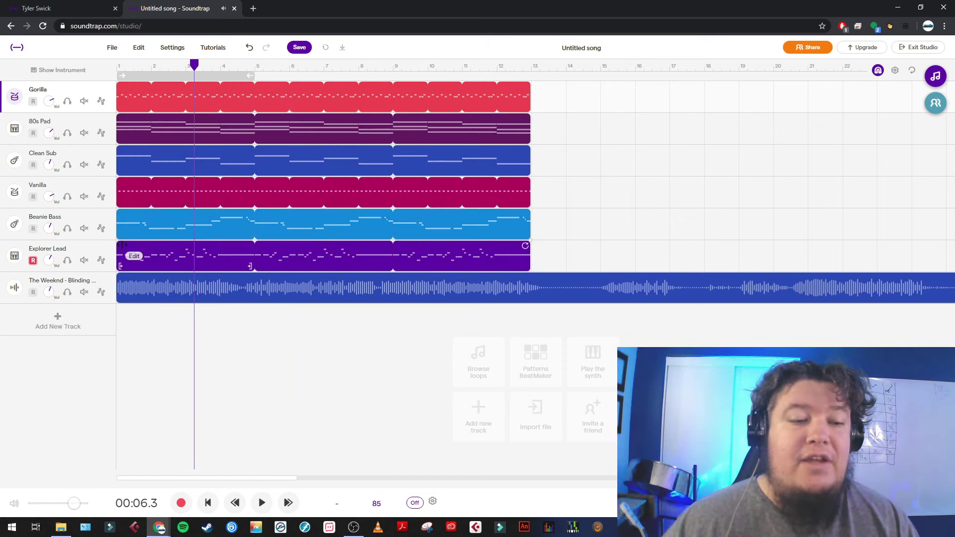
{"action": "left_click_drag", "start_coordinate": [120, 266], "coordinate": [100, 267]}
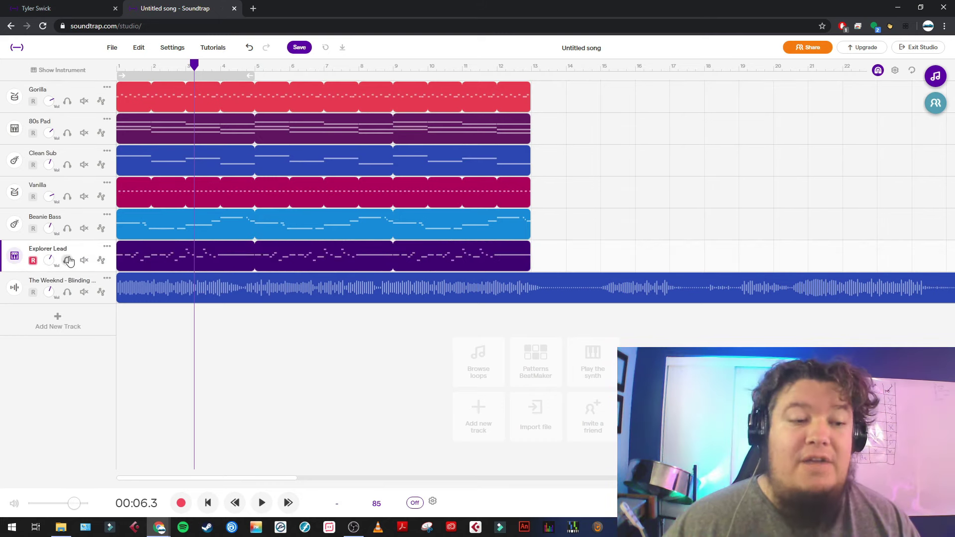
{"action": "left_click", "coordinate": [83, 261]}
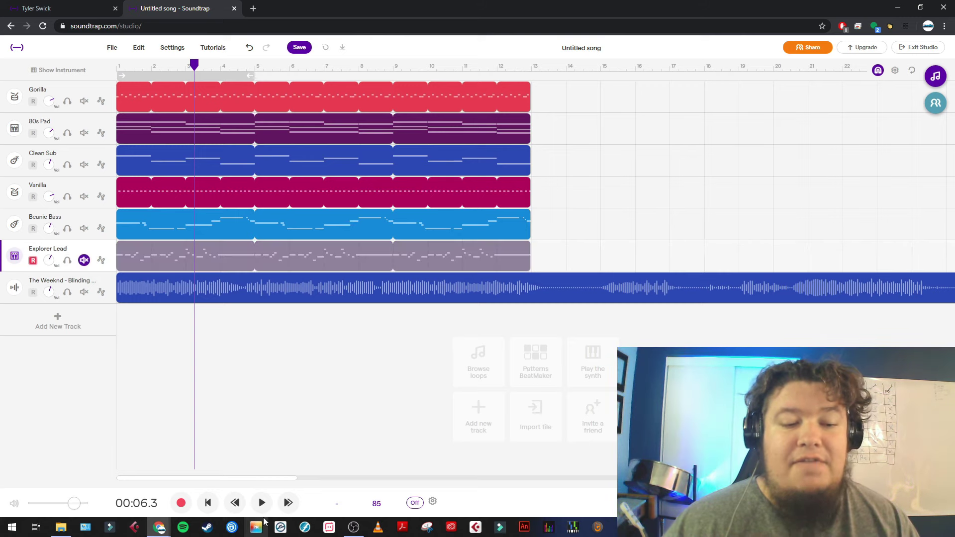
{"action": "left_click", "coordinate": [208, 503]}
{"action": "left_click", "coordinate": [262, 504]}
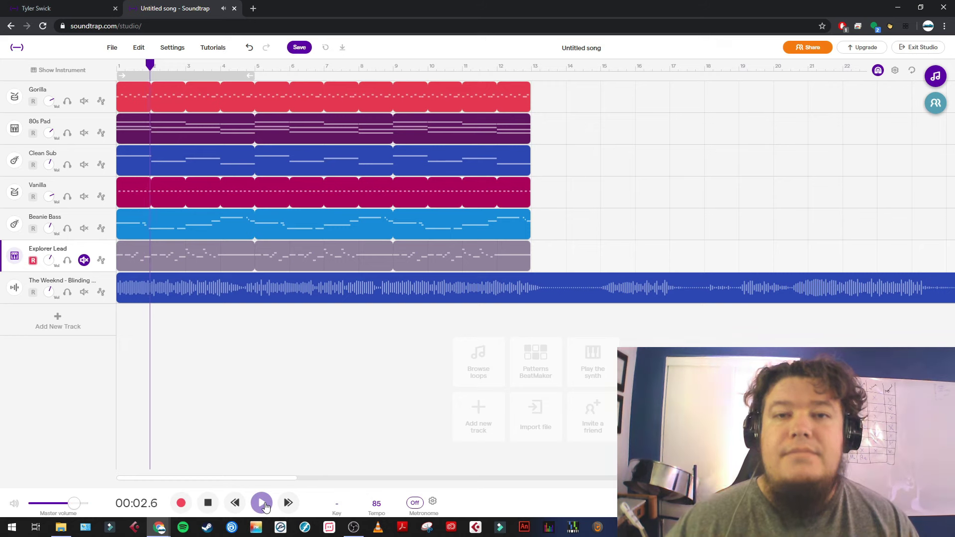
{"action": "left_click", "coordinate": [206, 504]}
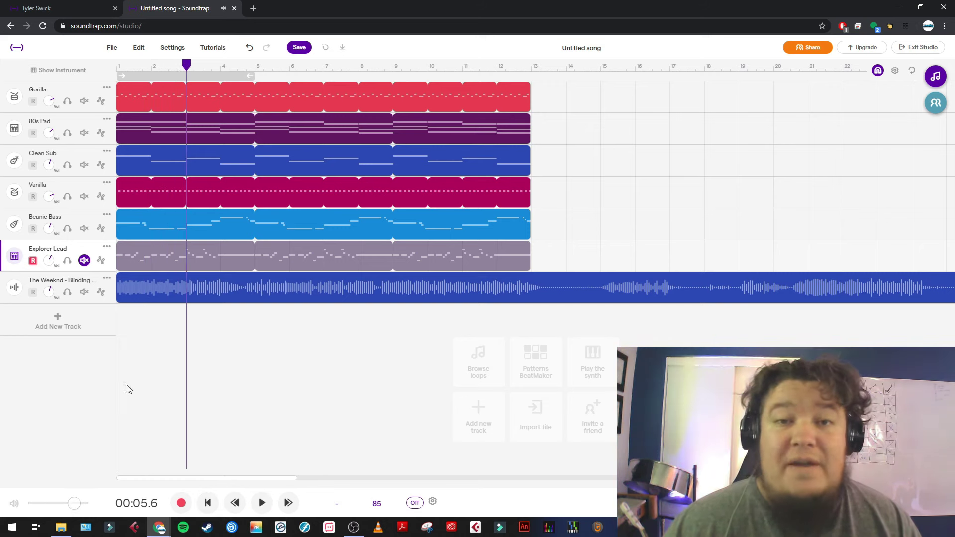
{"action": "left_click", "coordinate": [261, 503]}
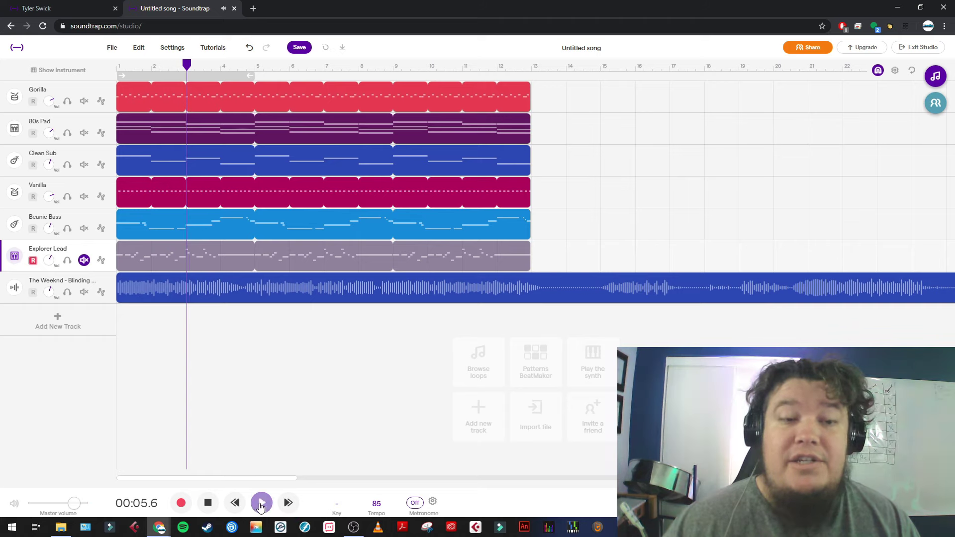
{"action": "left_click", "coordinate": [84, 260]}
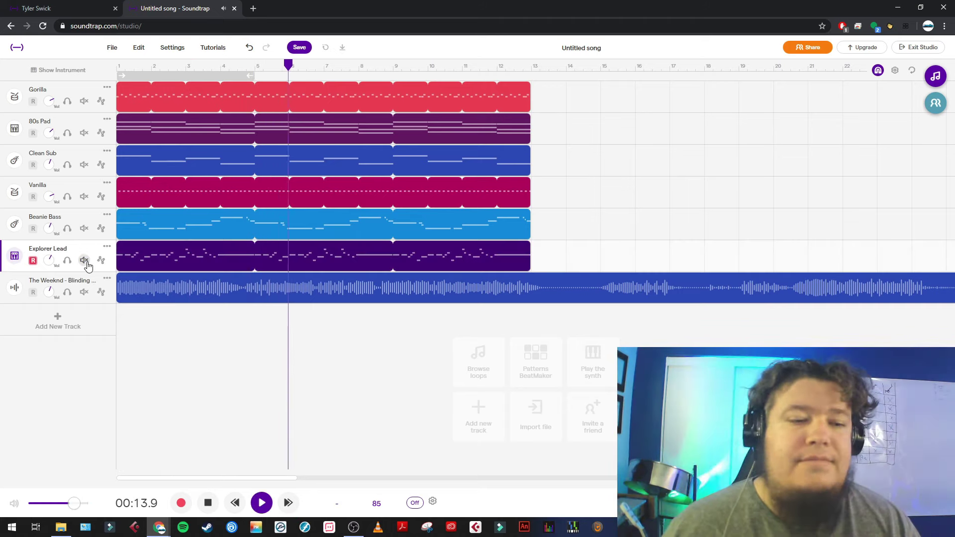
{"action": "key", "text": "space"}
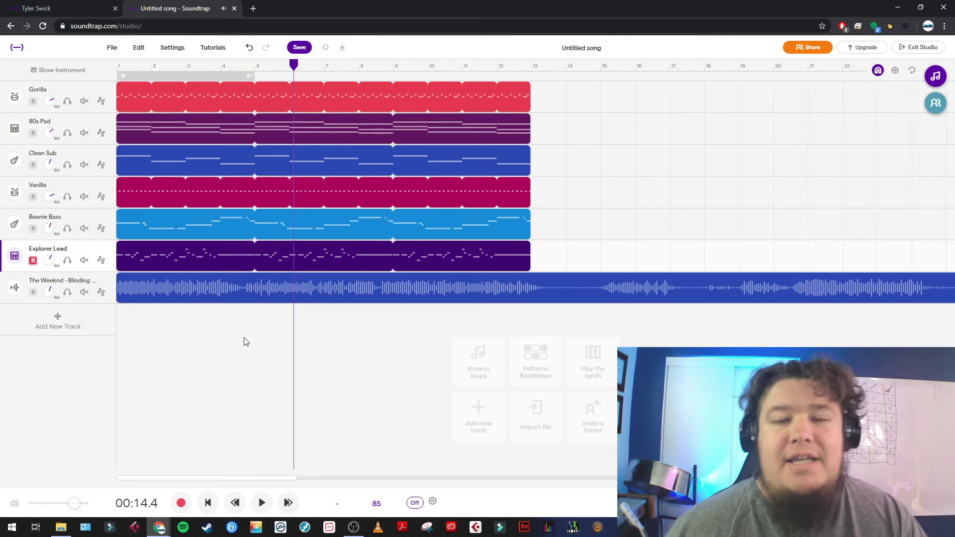